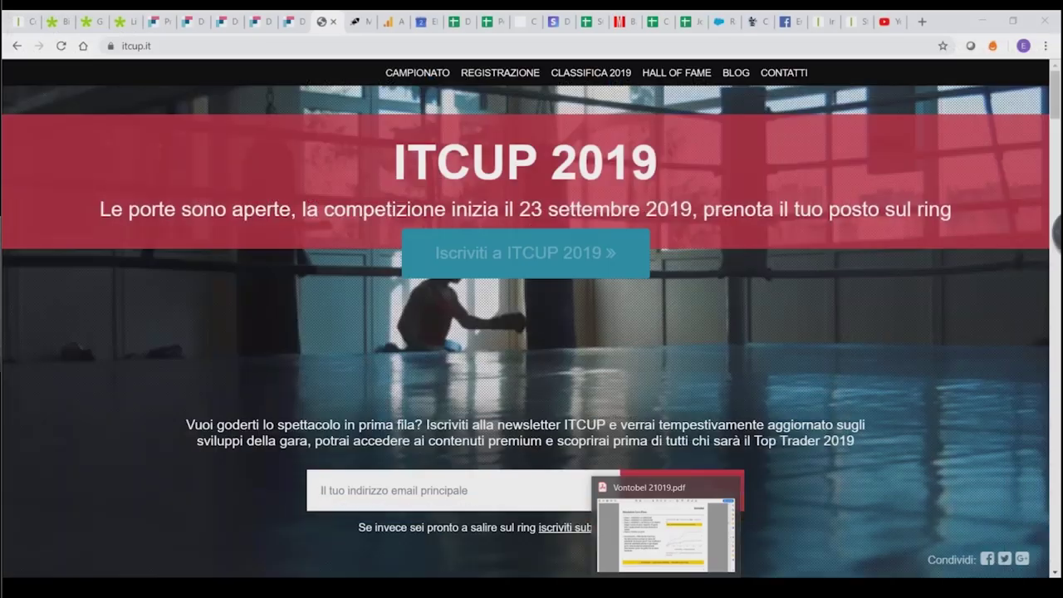
Switch to the Vontobel 21019.pdf presentation in Acrobat Reader and review the Simulatore Leva Fissa and Reset Barrier slides on pages 9 and 10.
key(alt+Tab)
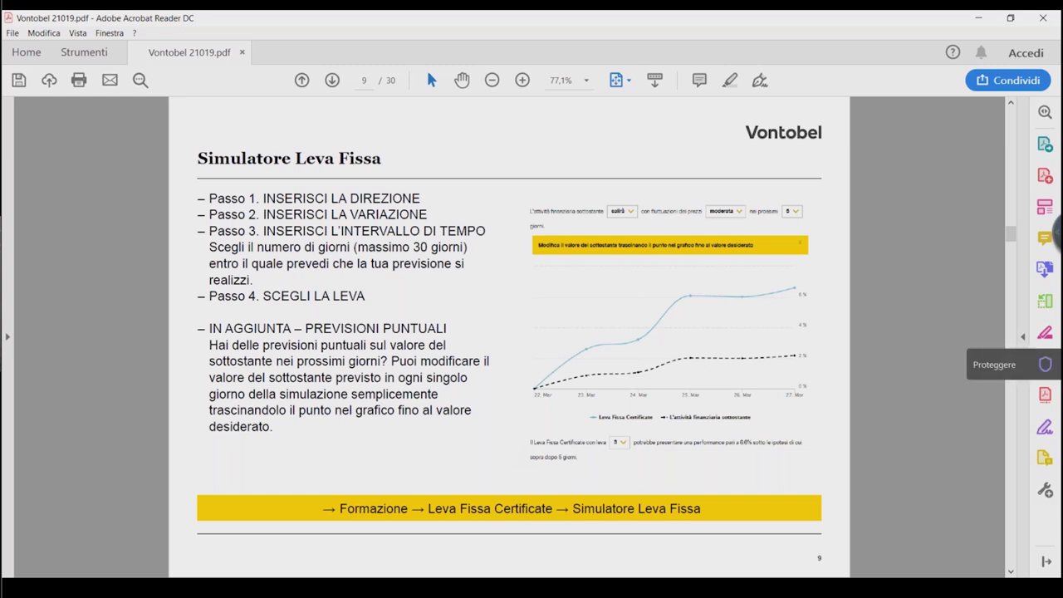
scroll(495, 304, down, 1)
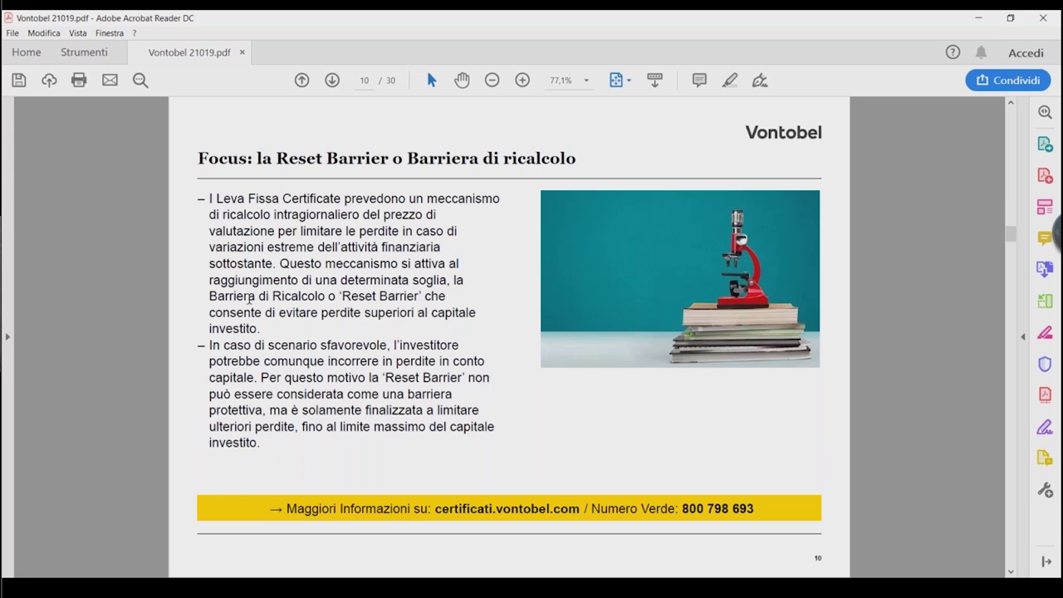
scroll(249, 299, up, 1)
scroll(355, 376, down, 1)
scroll(346, 548, up, 1)
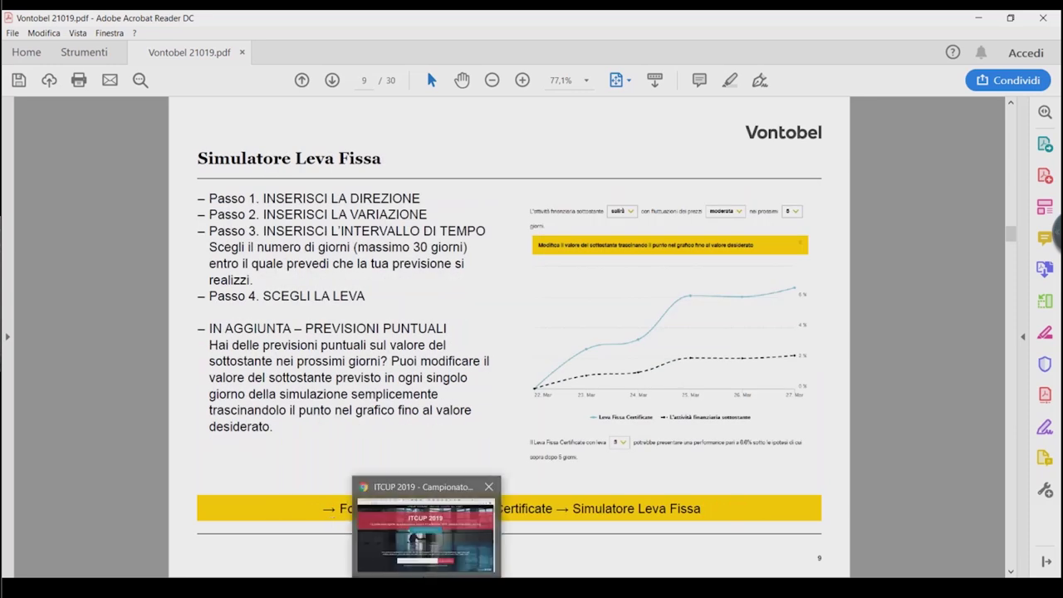
Return to the Protrader desk in Chrome and check the 5-minute Italy 40 Cash chart in ProRealTime, leaving it minimised.
click(382, 575)
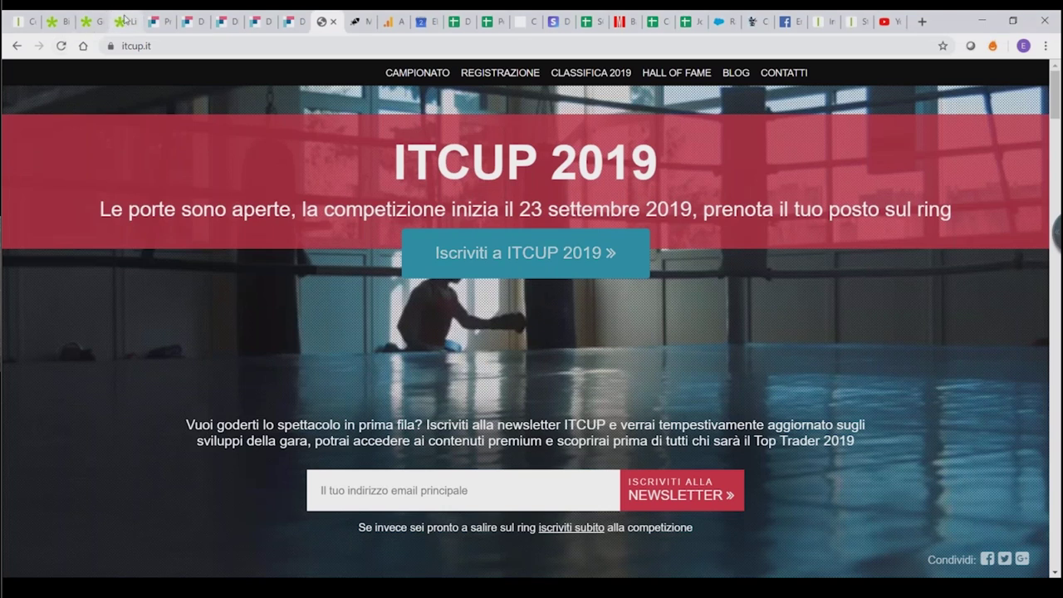
click(120, 20)
click(61, 16)
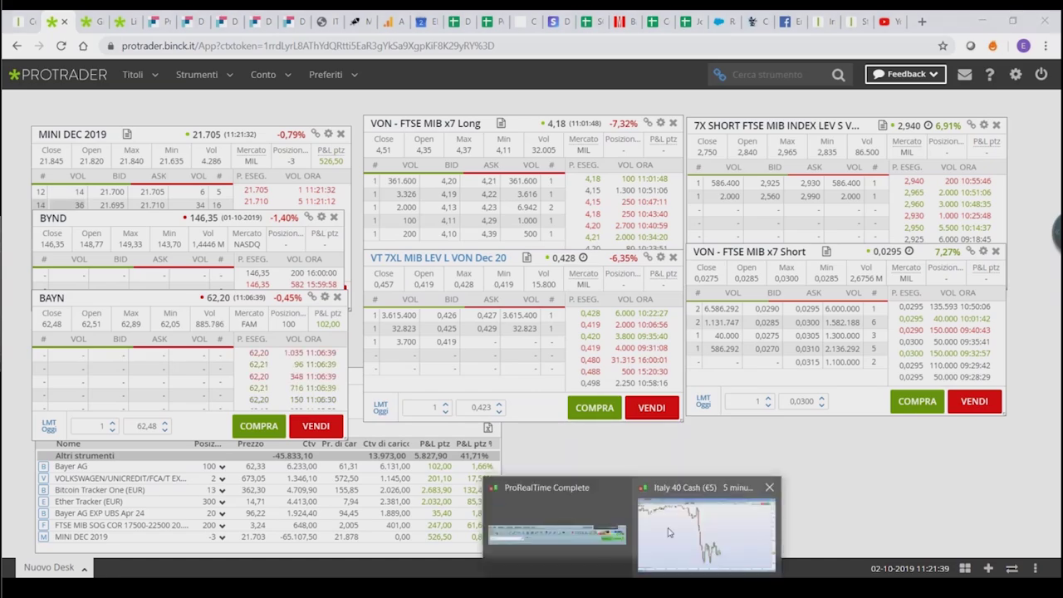
click(669, 532)
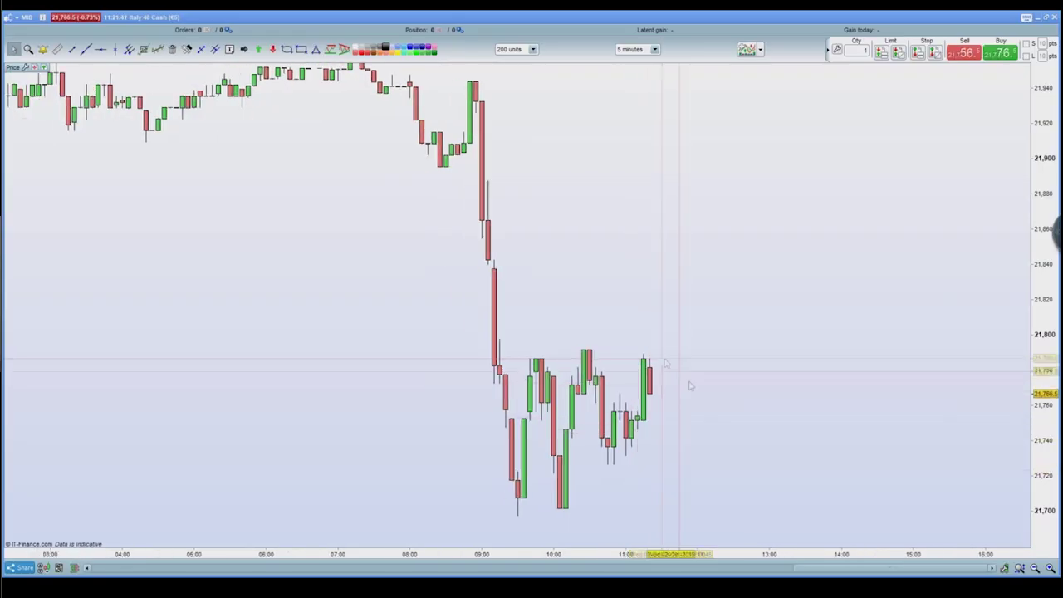
click(1038, 19)
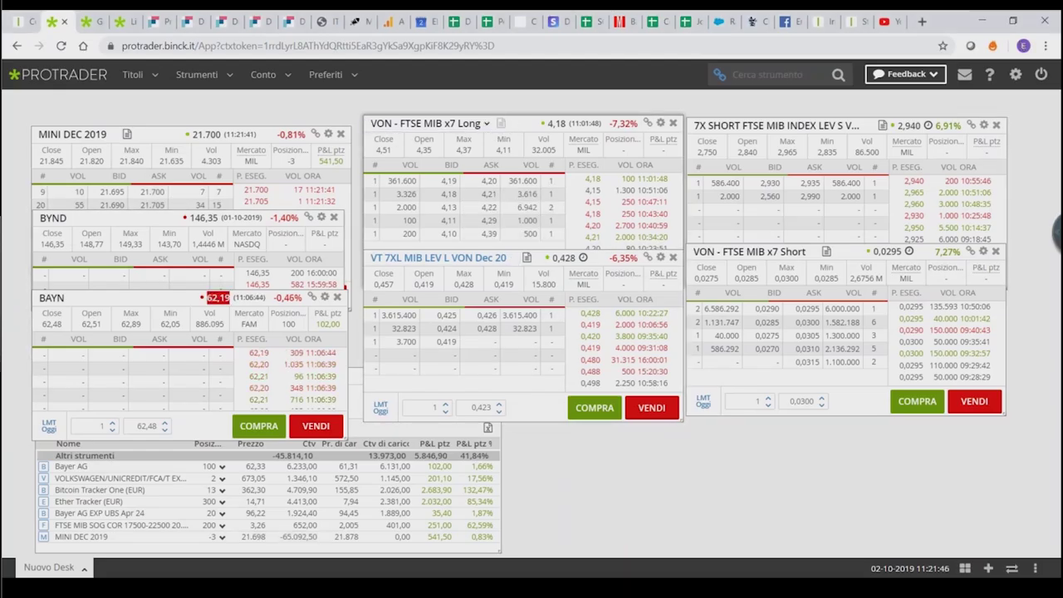
Prepare a limit order on VON - FTSE MIB x7 Long with quantity 100 and price 4,18.
click(496, 225)
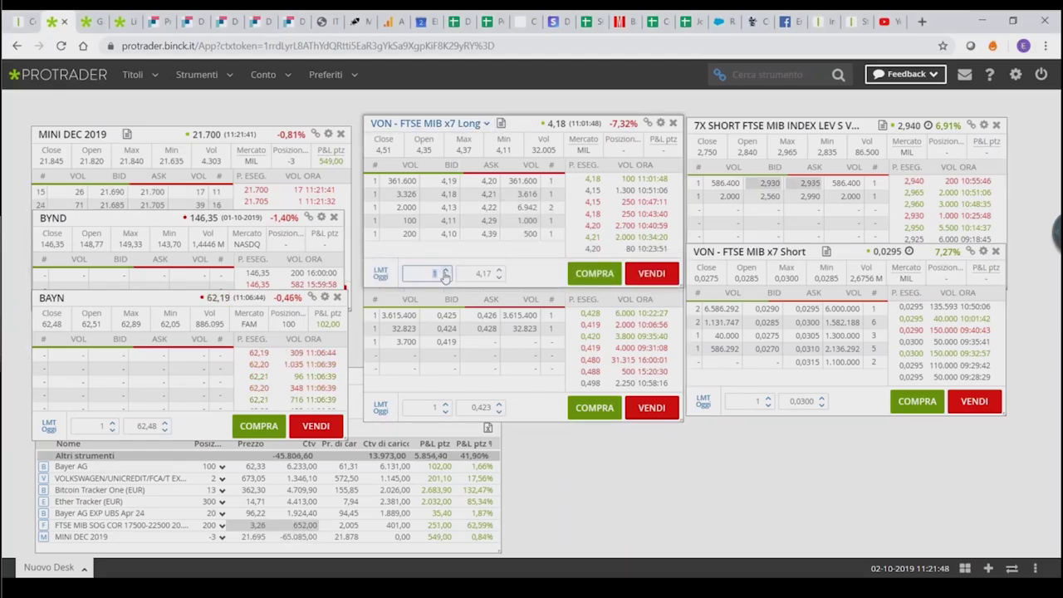
text(100)
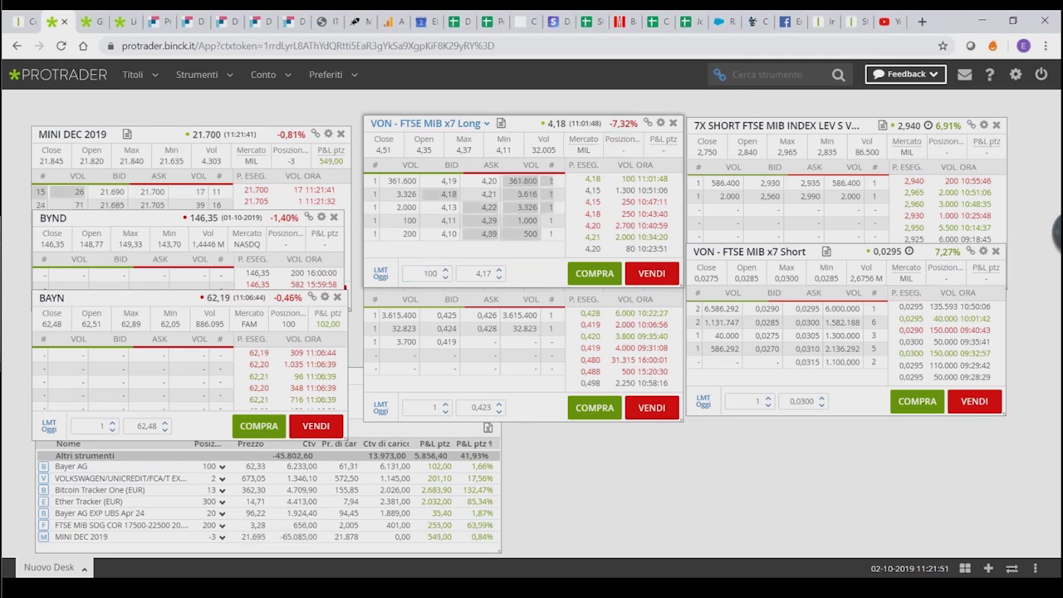
click(482, 275)
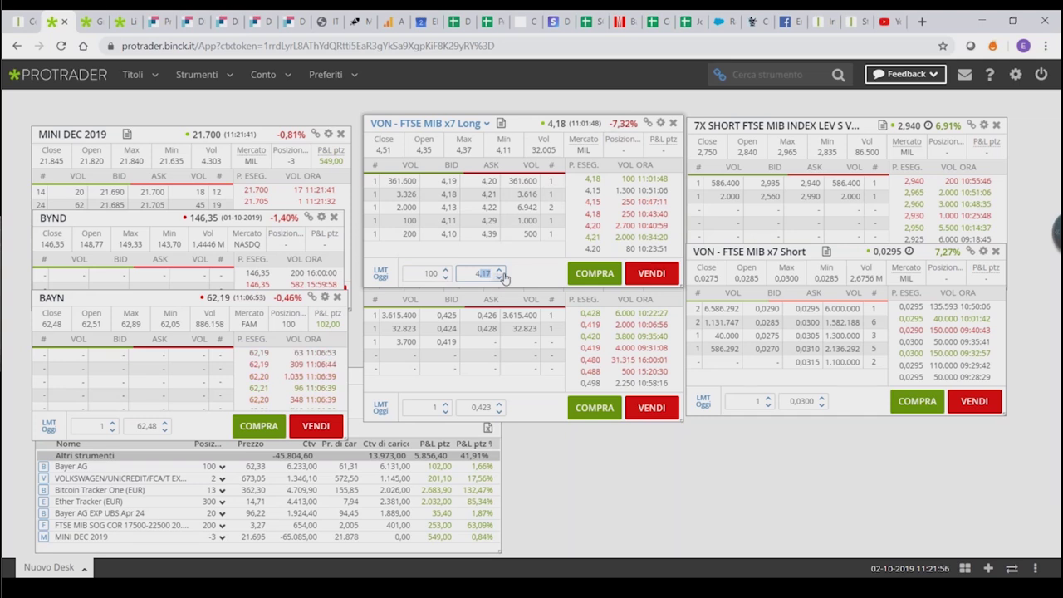
text(4,)
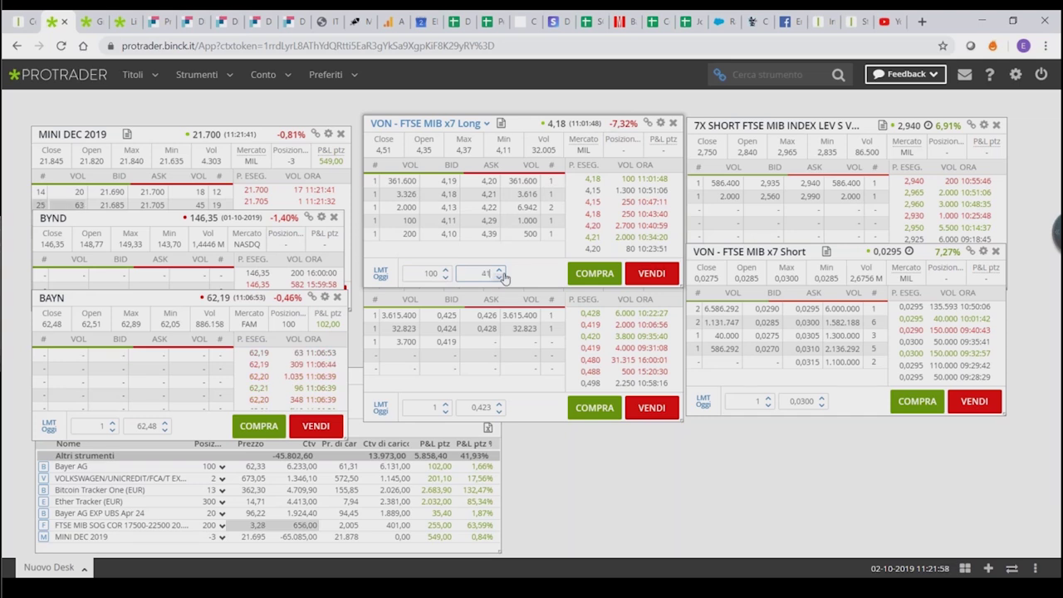
text(18)
key(BackSpace)
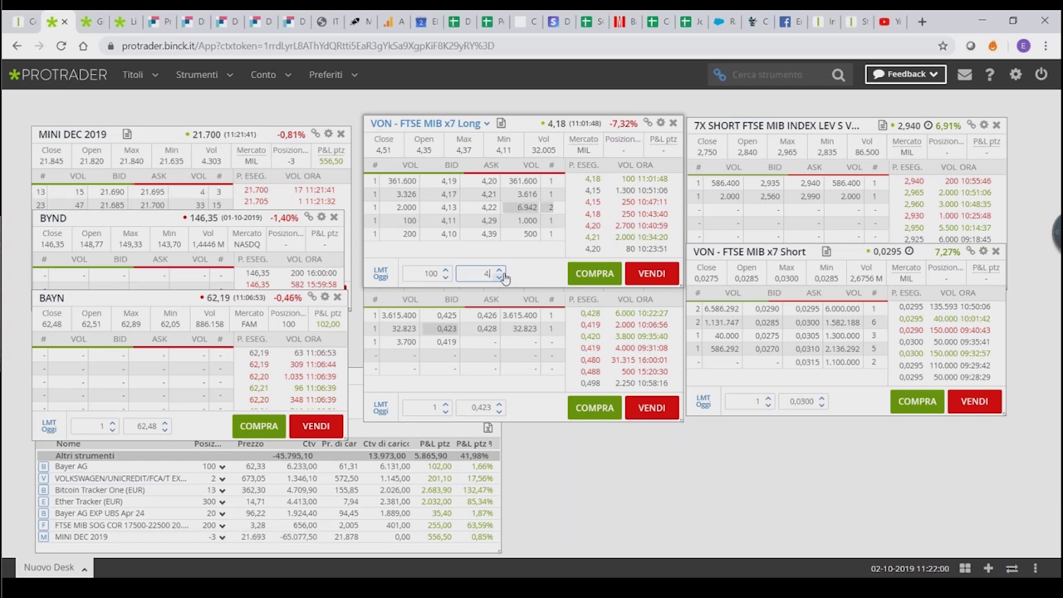
text(8)
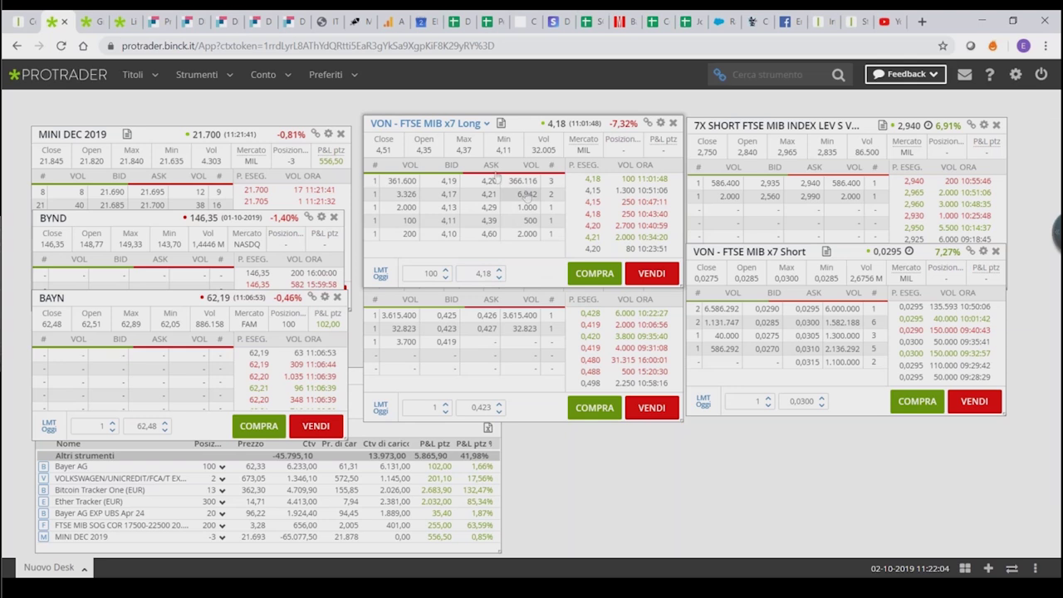
Open the key information document for VON - FTSE MIB x7 Long and review its product details, barrier, risk indicator and costs.
click(502, 128)
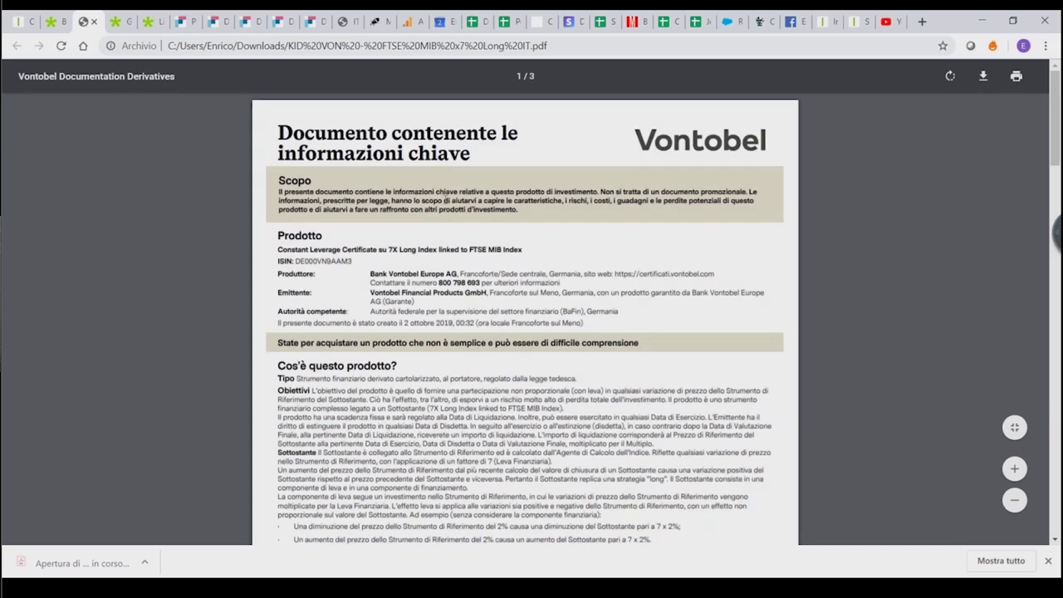
scroll(480, 219, down, 5)
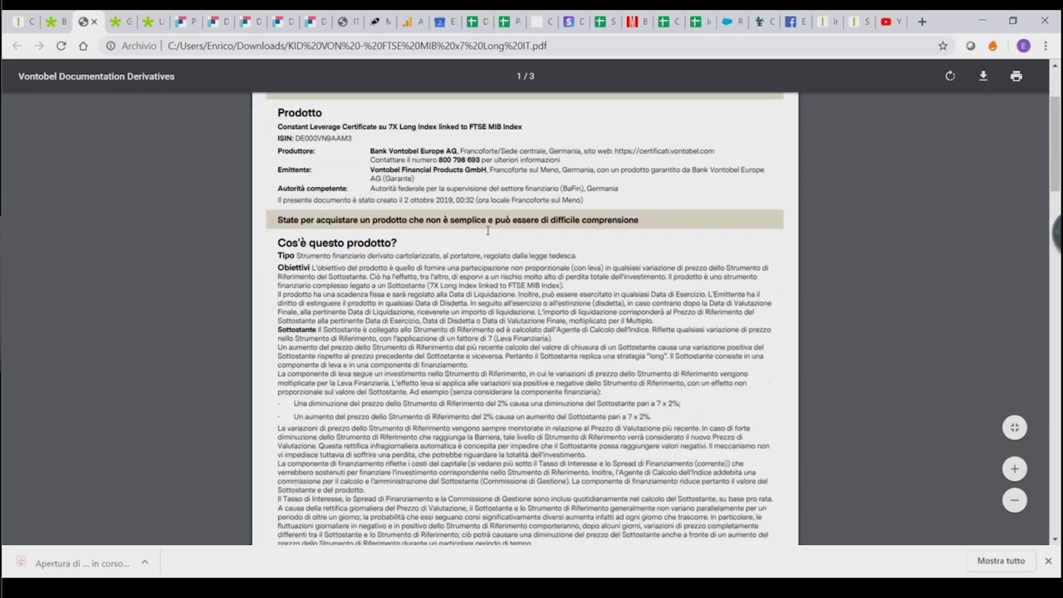
scroll(499, 269, down, 3)
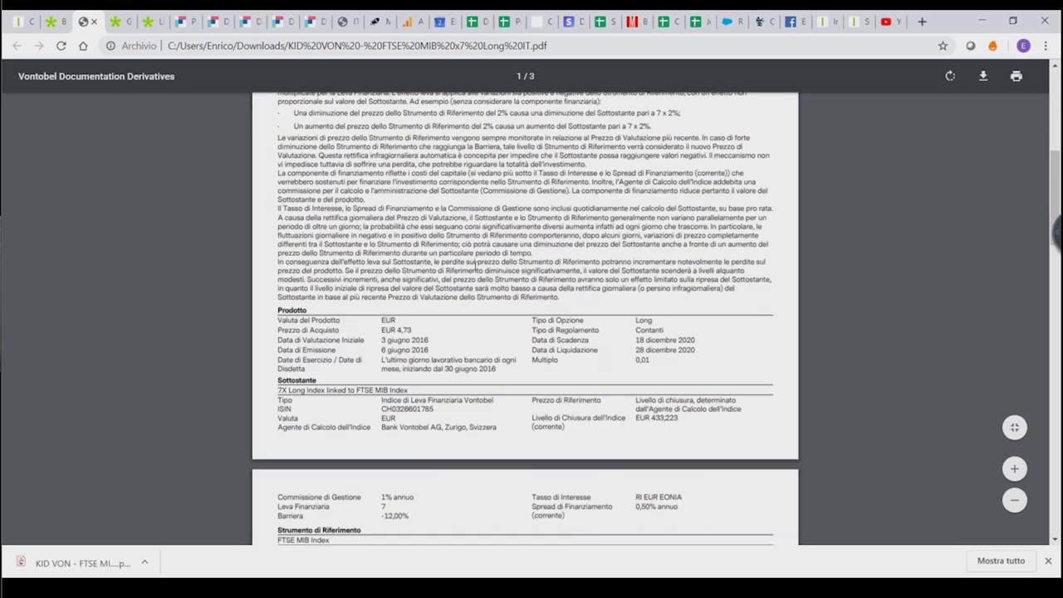
scroll(475, 262, down, 3)
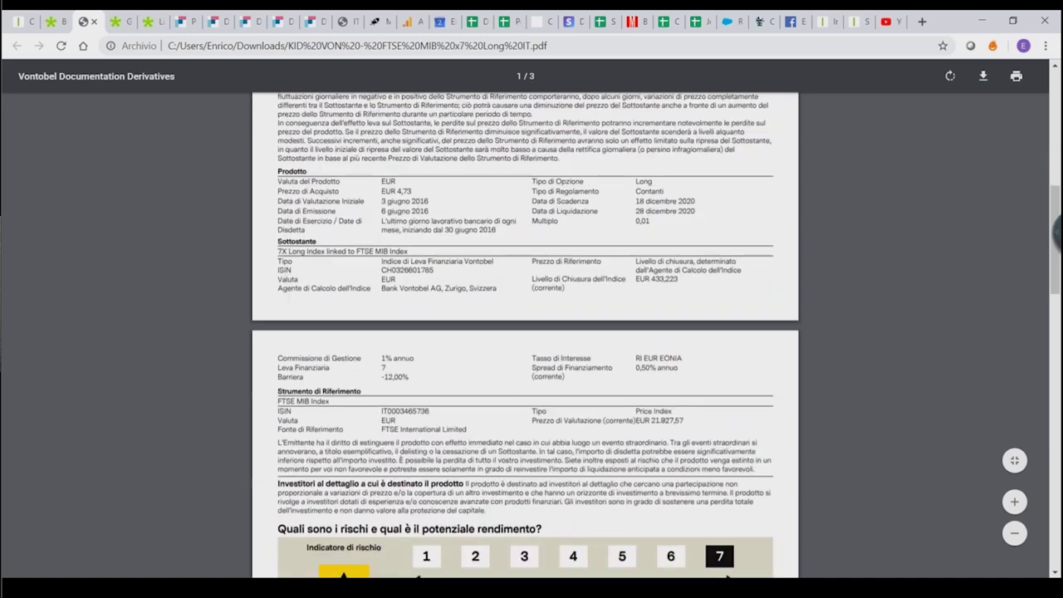
scroll(477, 268, down, 2)
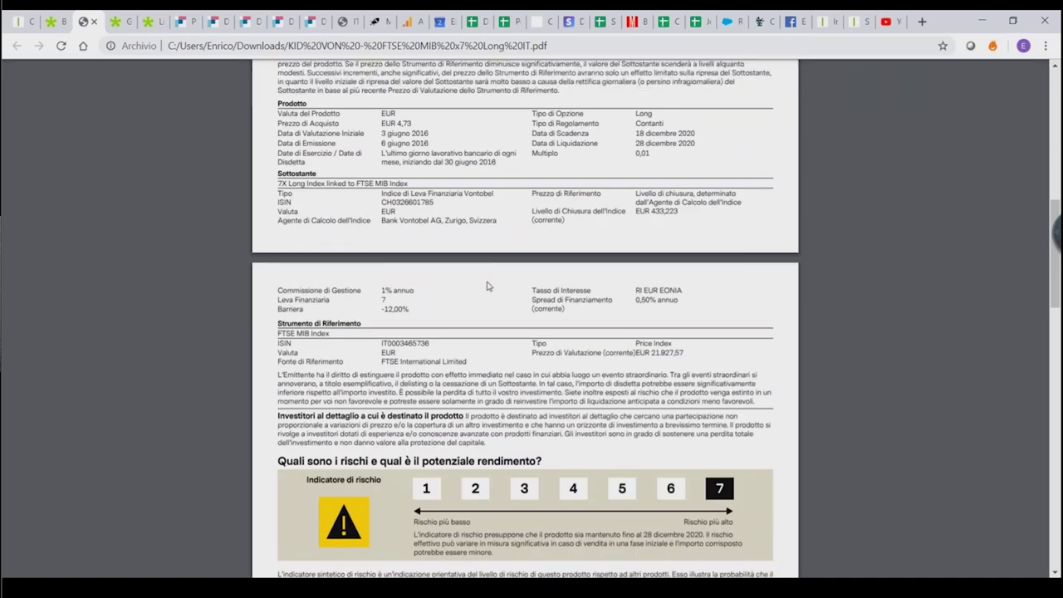
scroll(477, 268, up, 5)
scroll(456, 275, up, 4)
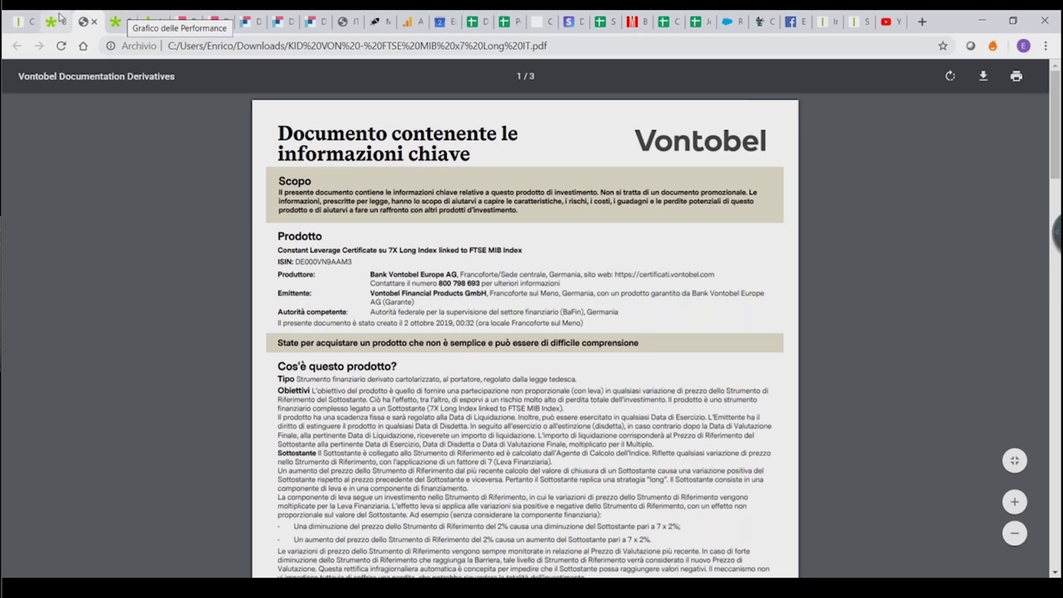
scroll(397, 249, down, 12)
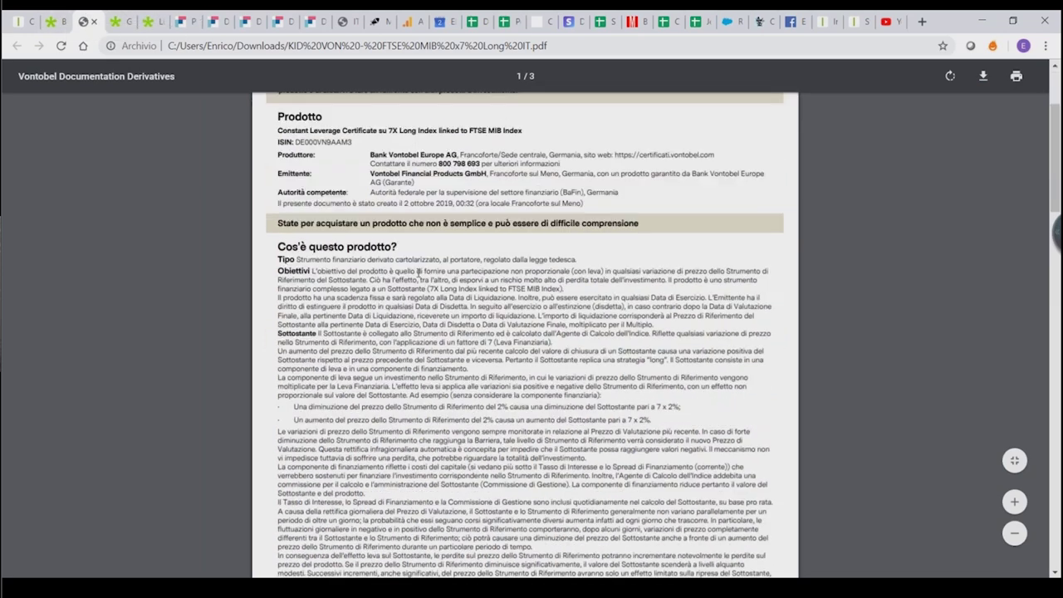
scroll(422, 289, up, 1)
scroll(407, 290, down, 6)
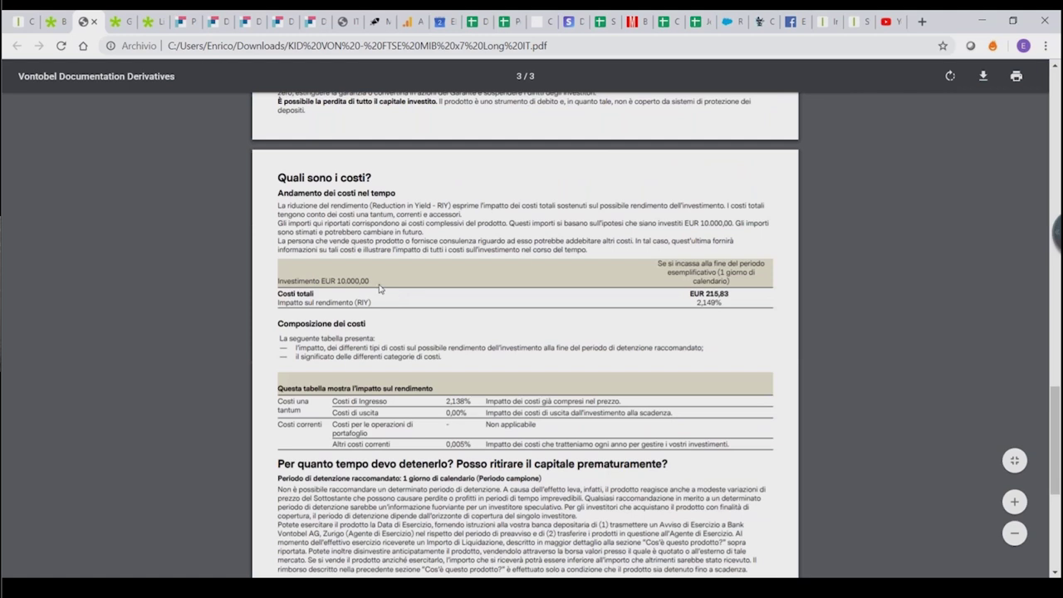
Return to the Protrader desk and lower the VON - FTSE MIB x7 Long order's limit price to 4,16.
click(54, 21)
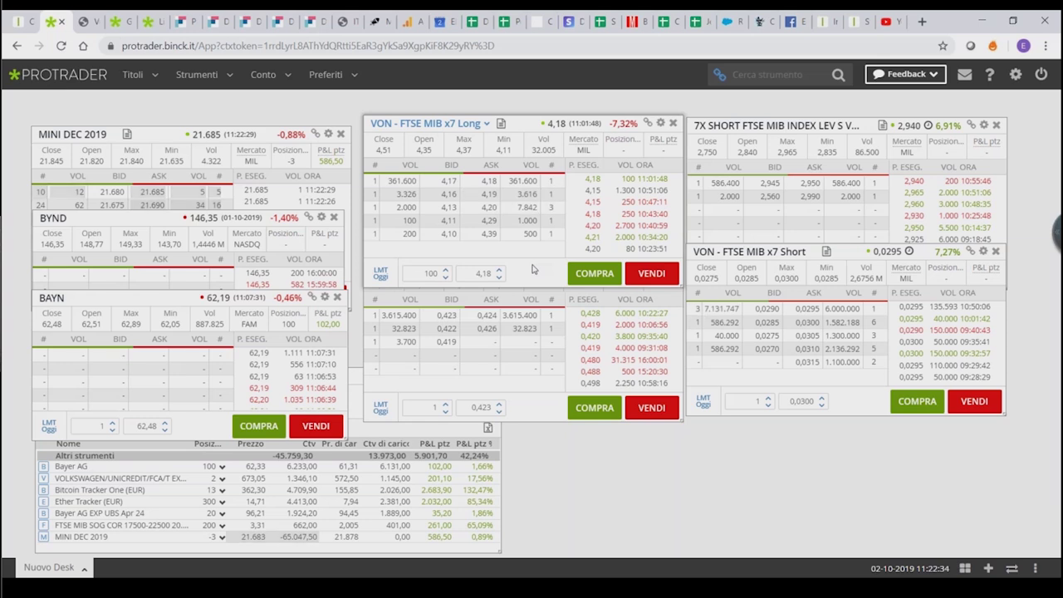
click(498, 278)
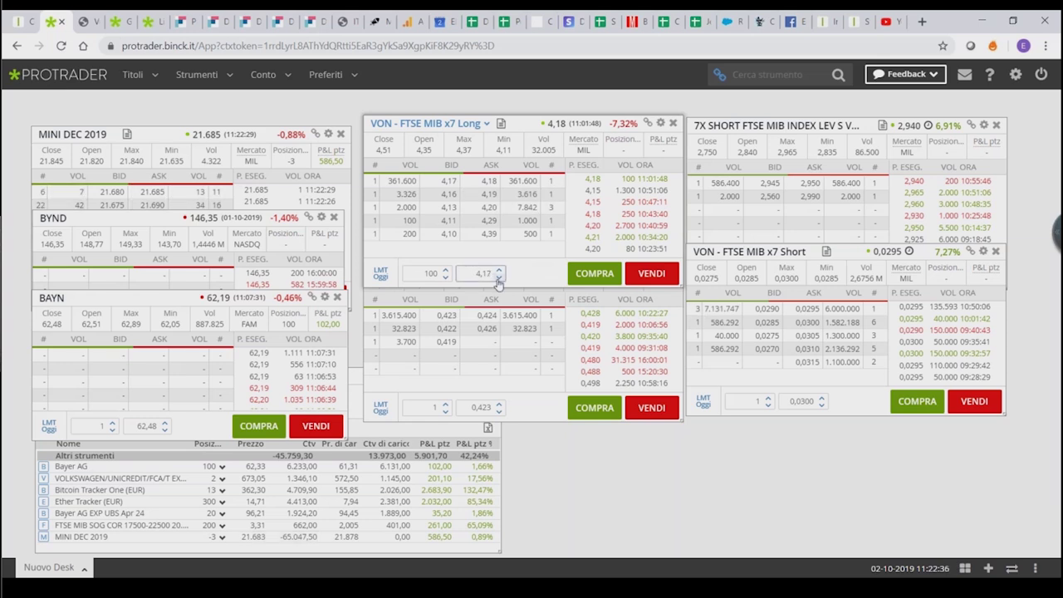
click(498, 278)
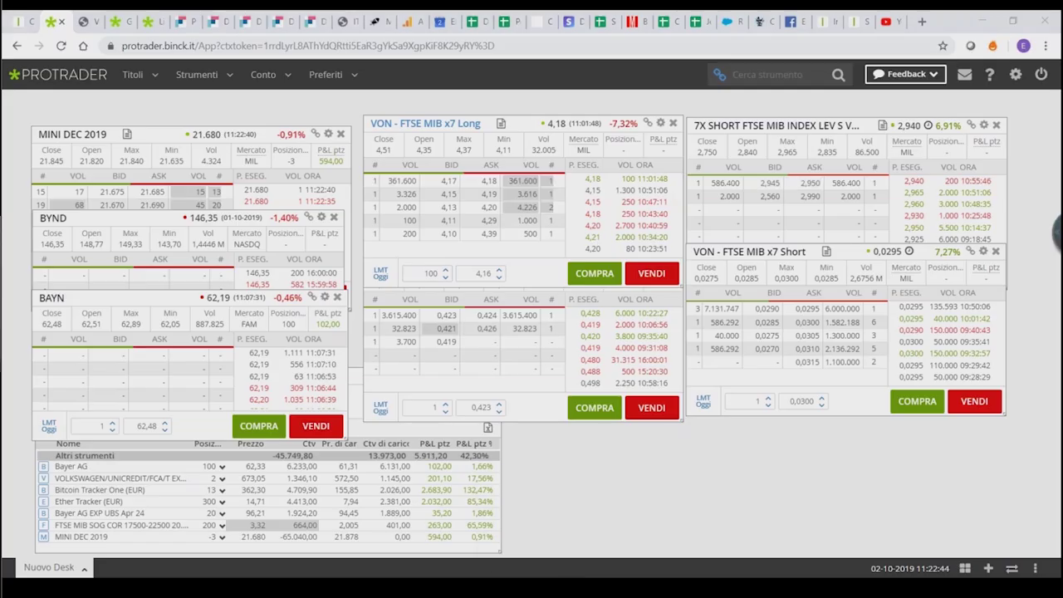
Examine the latest candles on the 5-minute Italy 40 Cash chart in ProRealTime, then return to the Protrader desk.
click(681, 519)
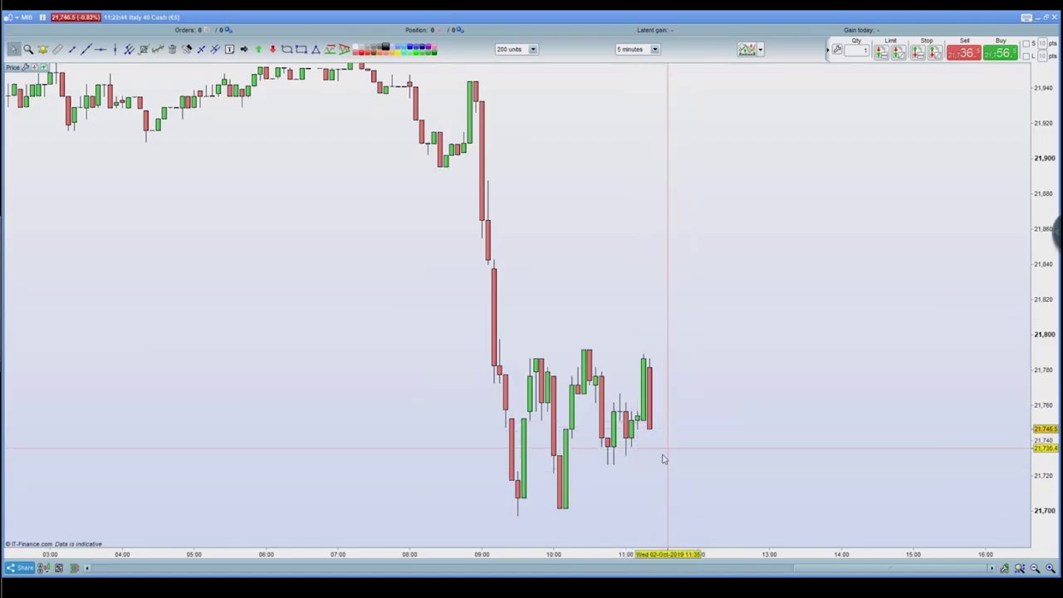
scroll(606, 465, down, 3)
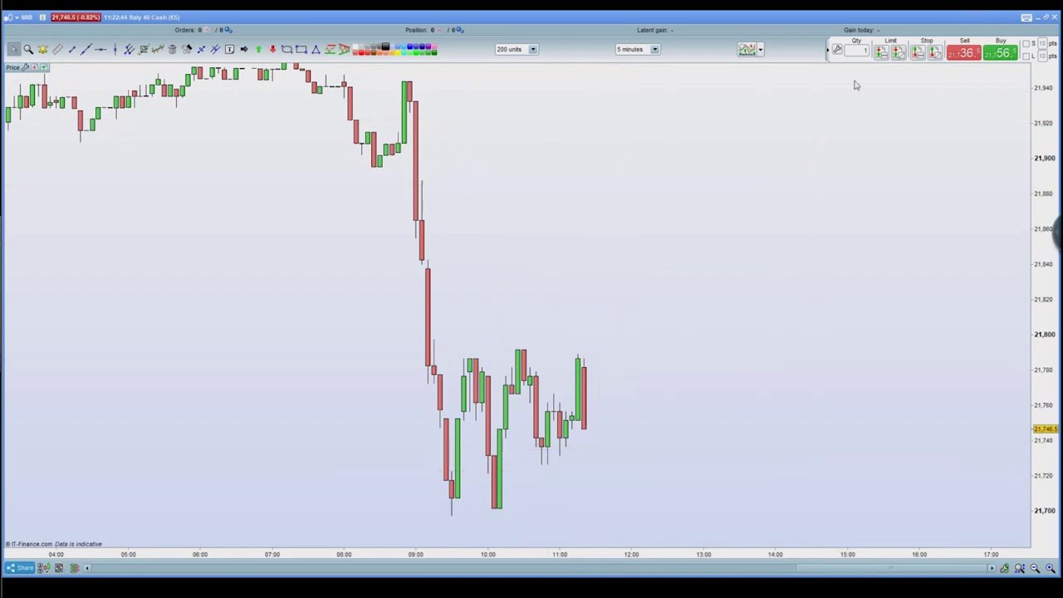
click(1036, 18)
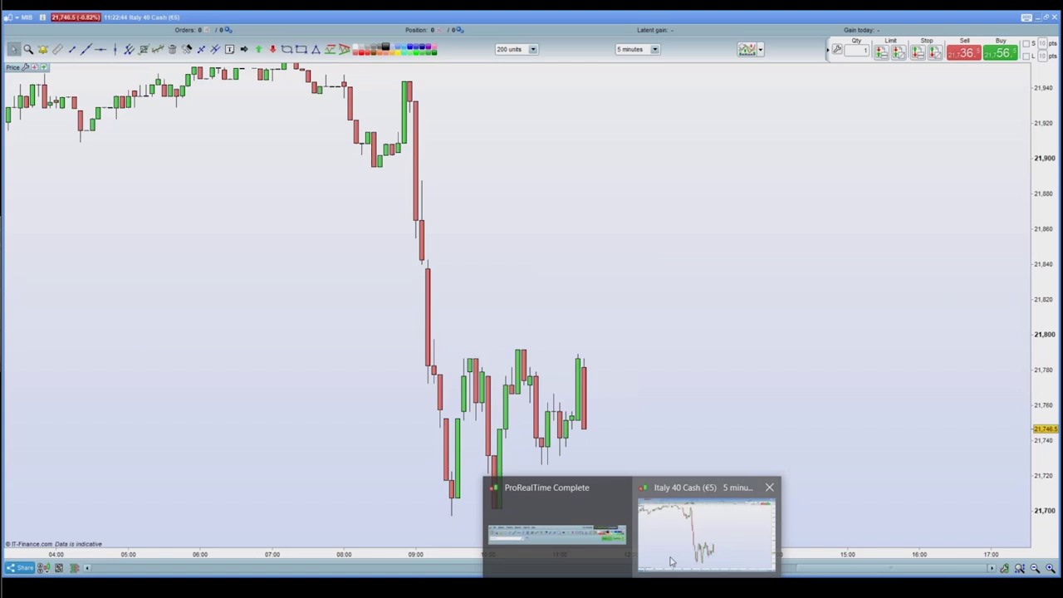
click(672, 562)
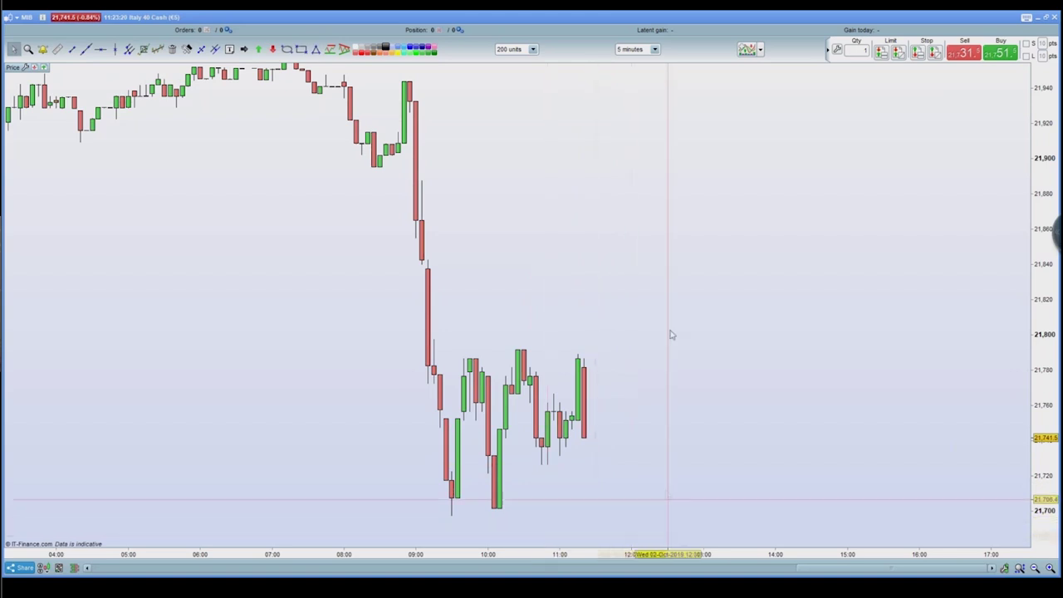
click(1040, 18)
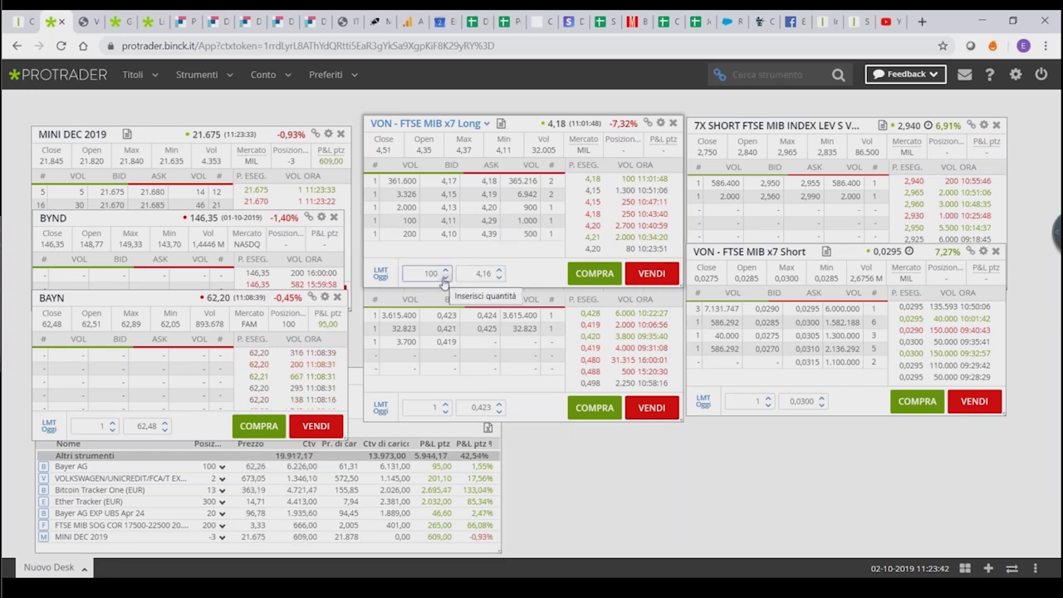
Set the VON - FTSE MIB x7 Long order quantity to 300.
click(435, 274)
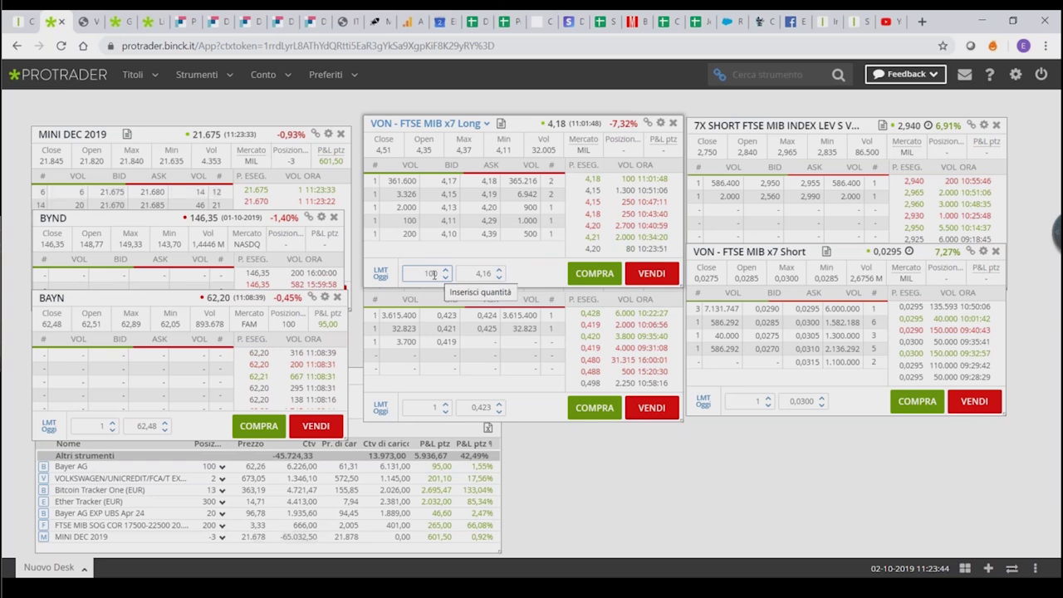
click(432, 274)
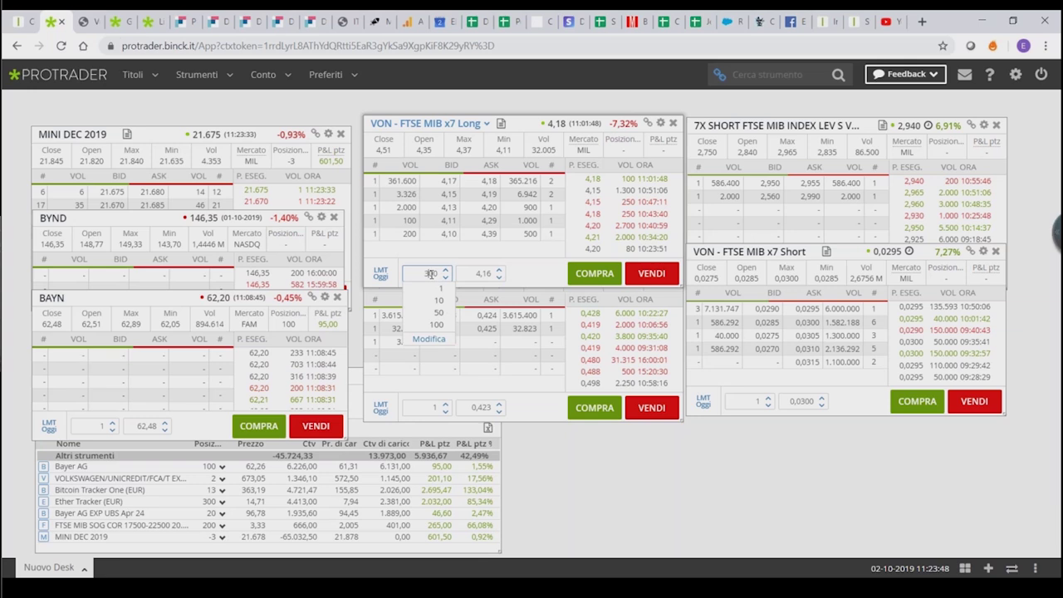
click(525, 279)
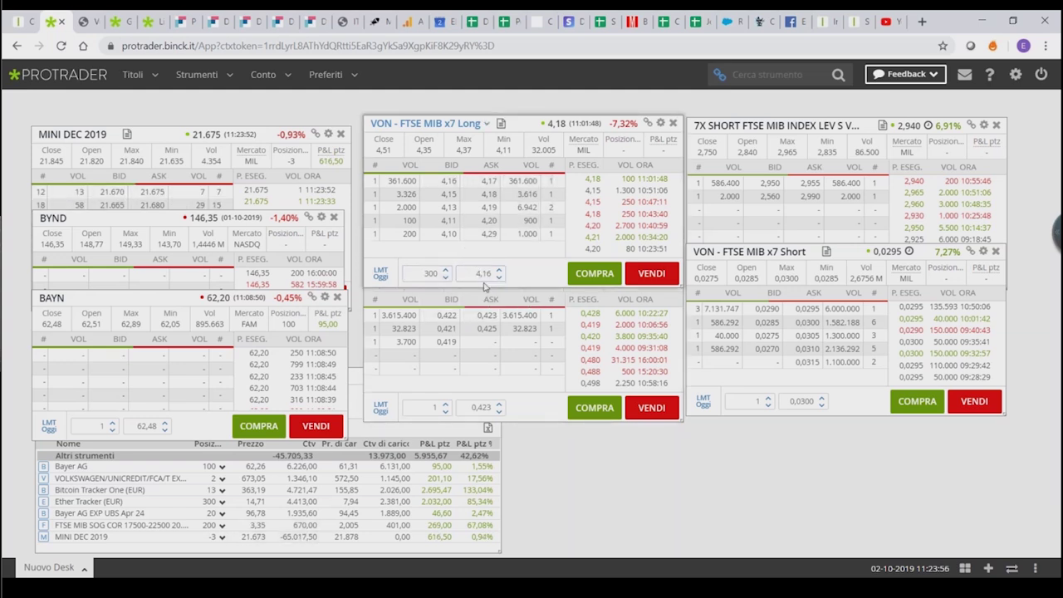
Raise the VON - FTSE MIB x7 Long order quantity to 400 and lower its limit price to 4,15.
click(428, 274)
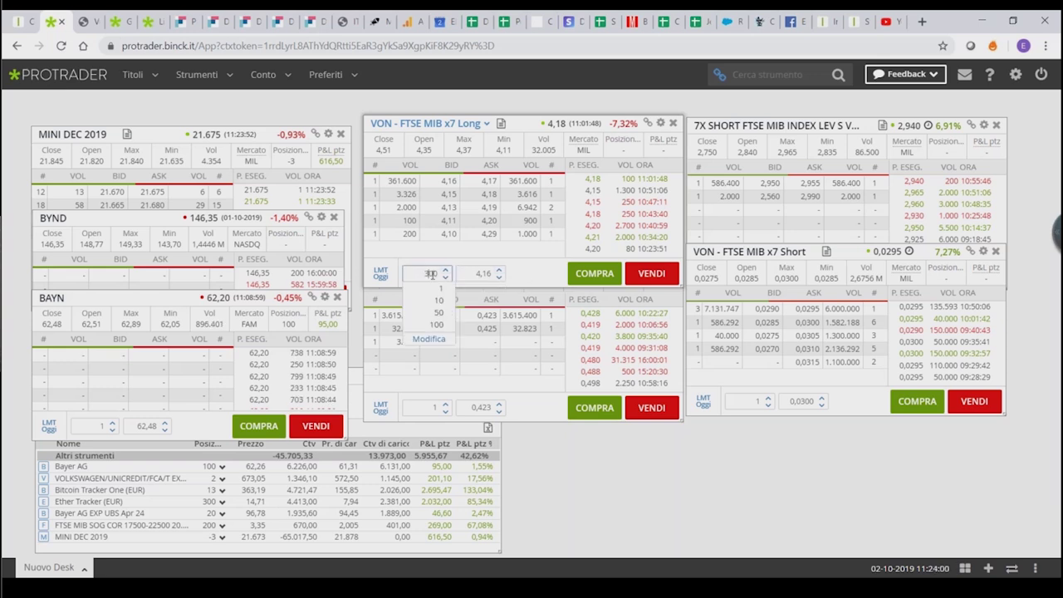
key(Up)
click(550, 279)
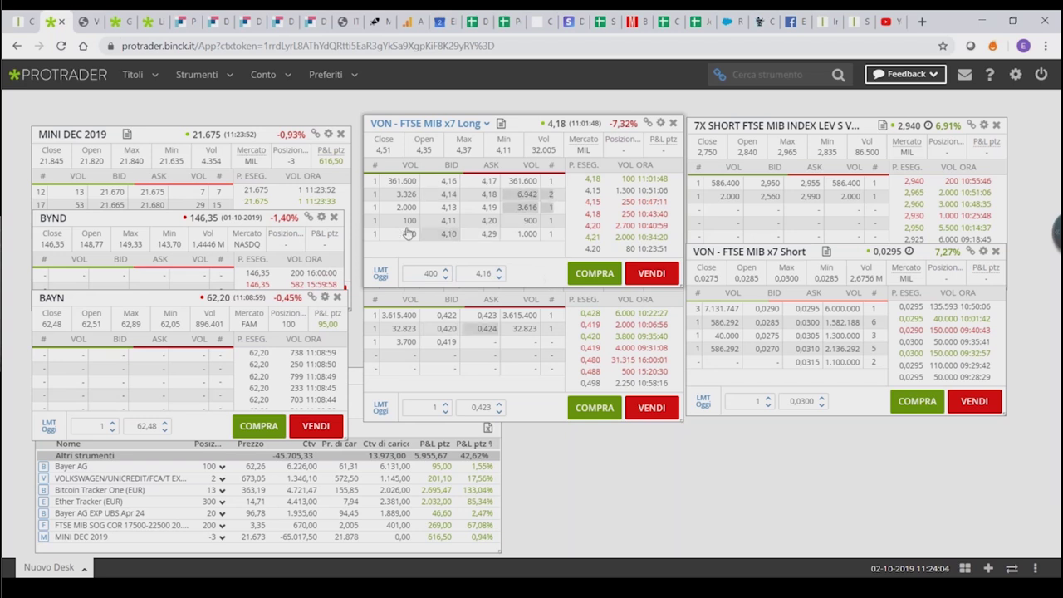
scroll(502, 275, down, 1)
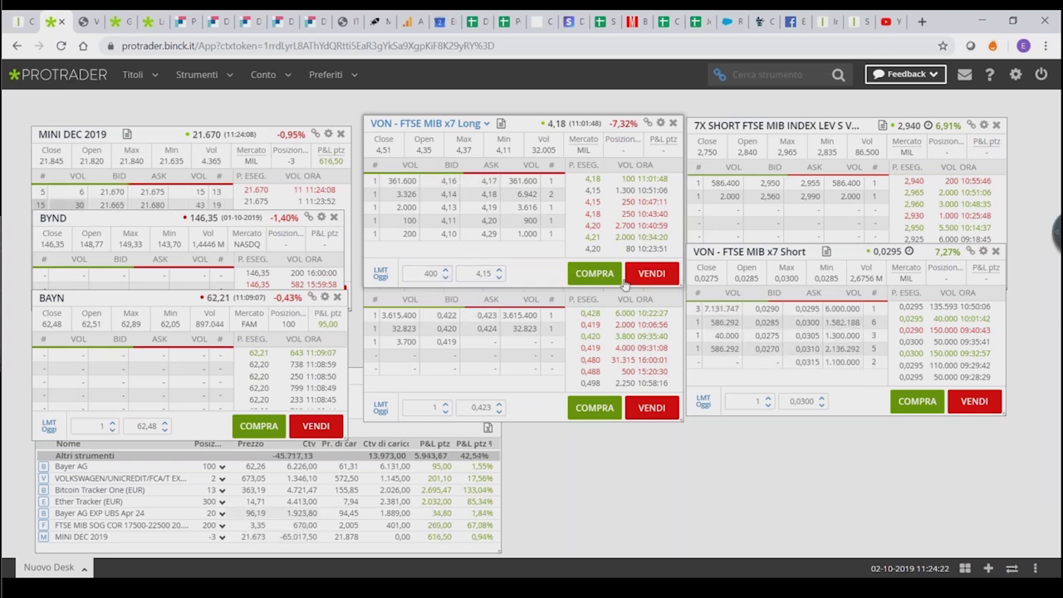
Submit and confirm the buy order for 400 VON - FTSE MIB x7 Long at a 4,15 limit.
click(595, 278)
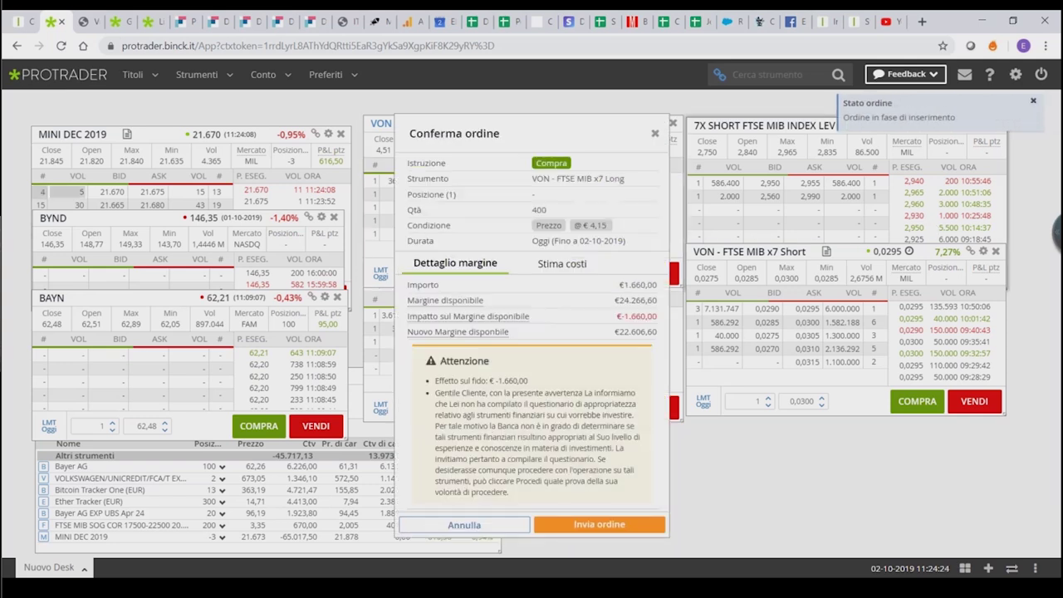
click(603, 525)
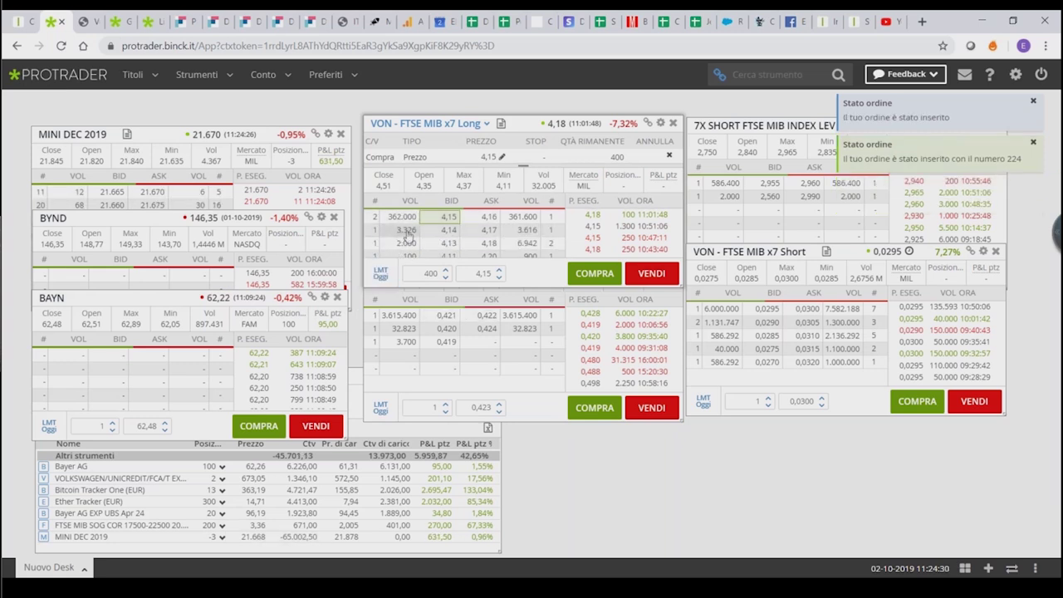
mouse_move(469, 228)
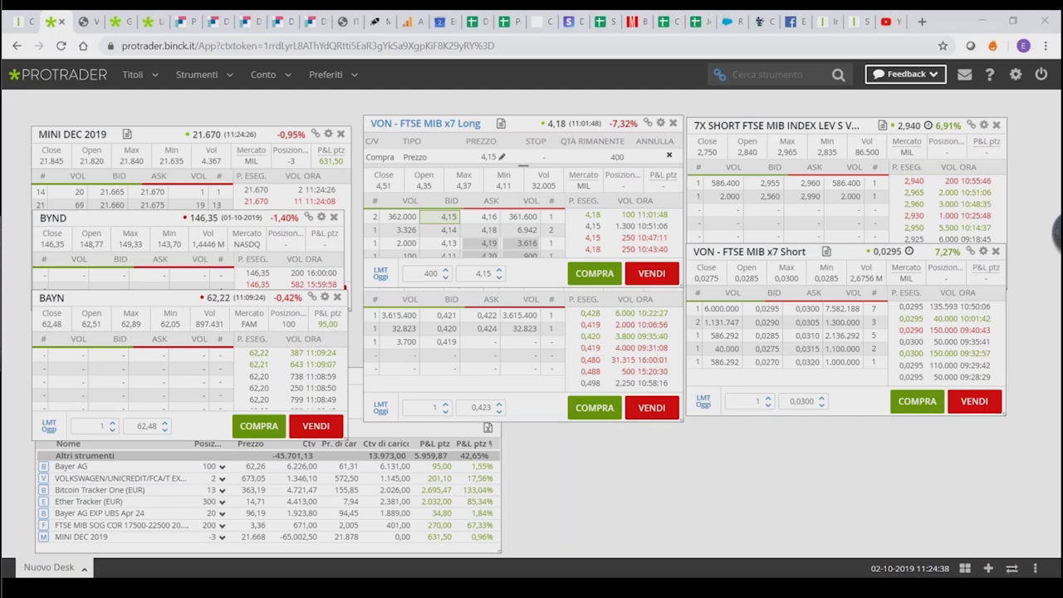
Check the 5-minute Italy 40 Cash chart in ProRealTime, then switch back to the Protrader desk.
click(691, 528)
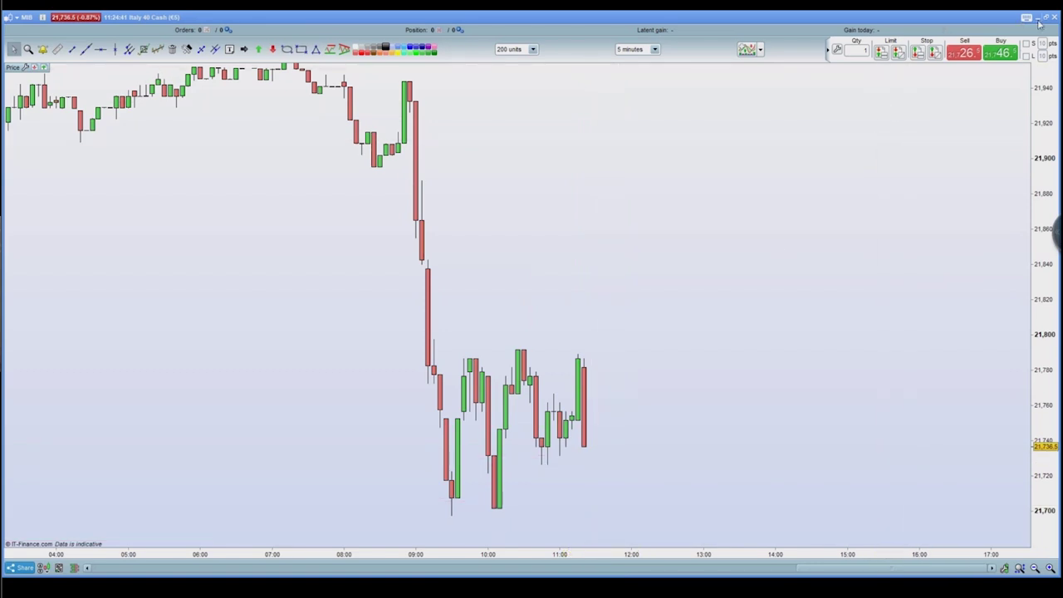
key(alt+Tab)
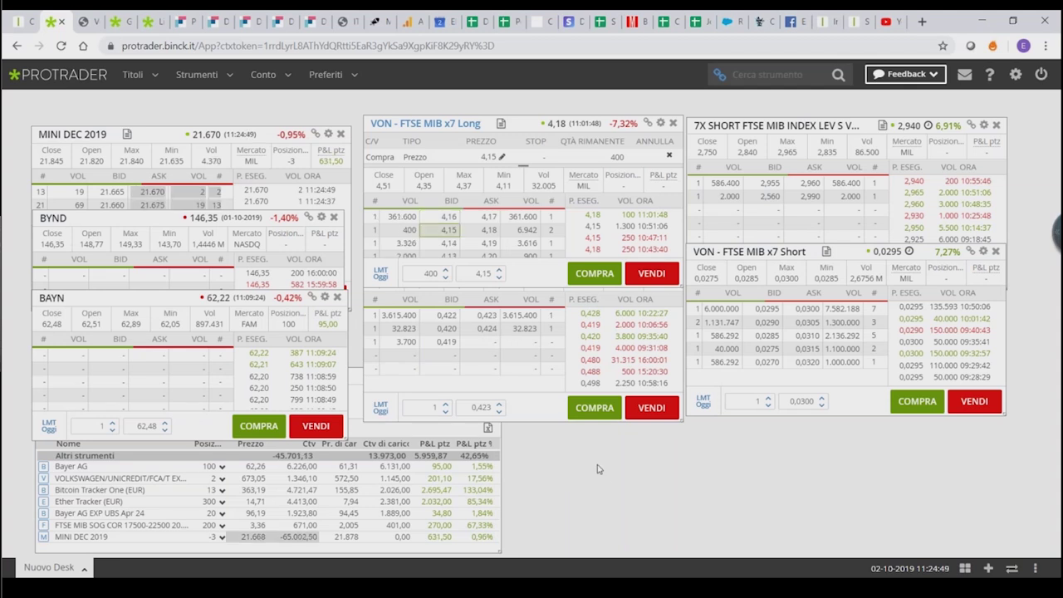
mouse_move(631, 596)
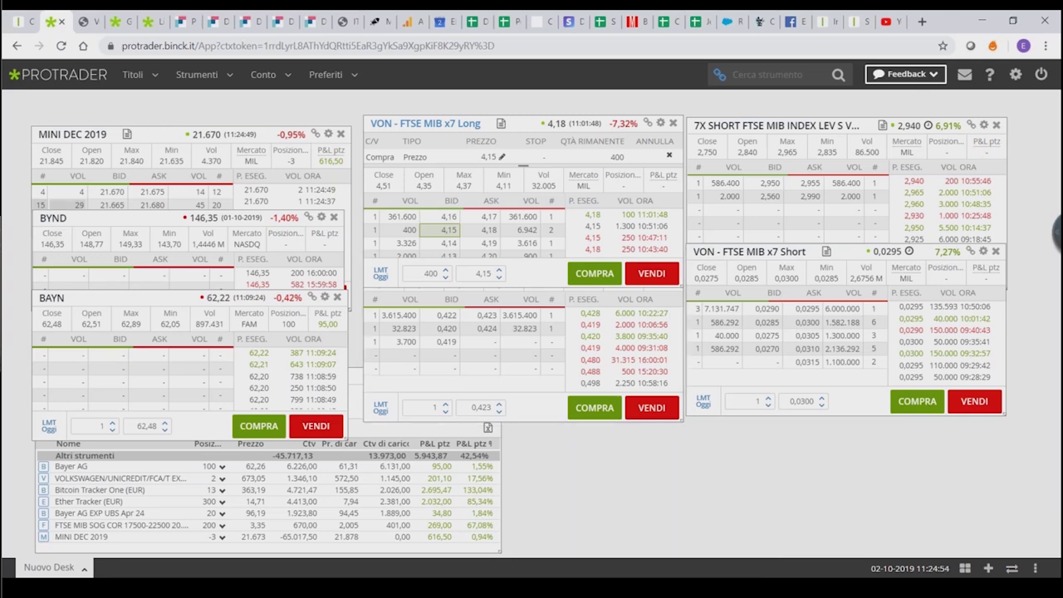
View the Simulatore Leva Fissa slide in Acrobat Reader, then review the Tracker Certificate list on Binck's Vontobel partner page.
key(alt+Tab)
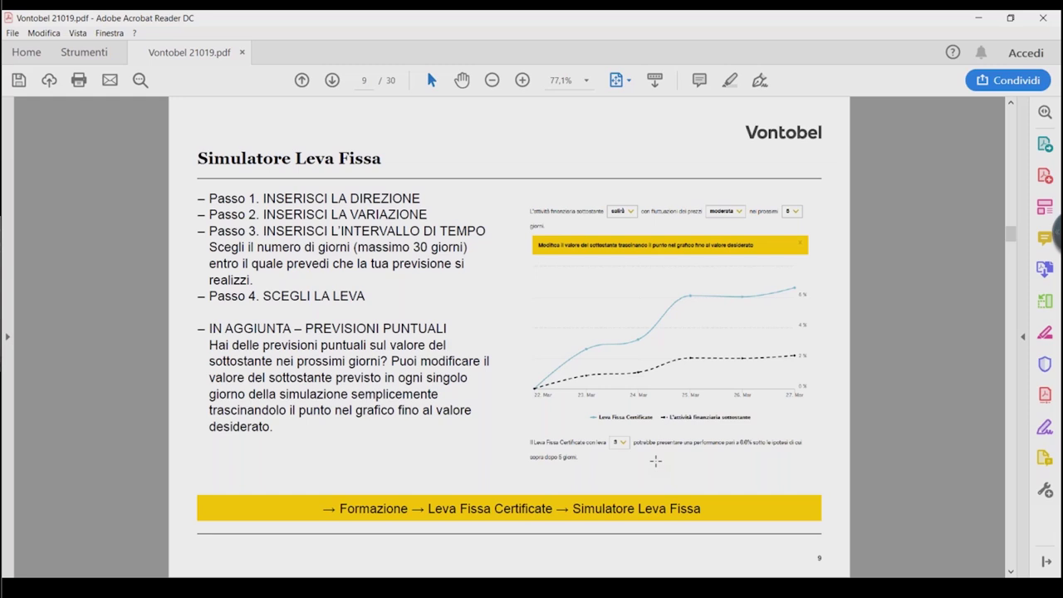
click(980, 18)
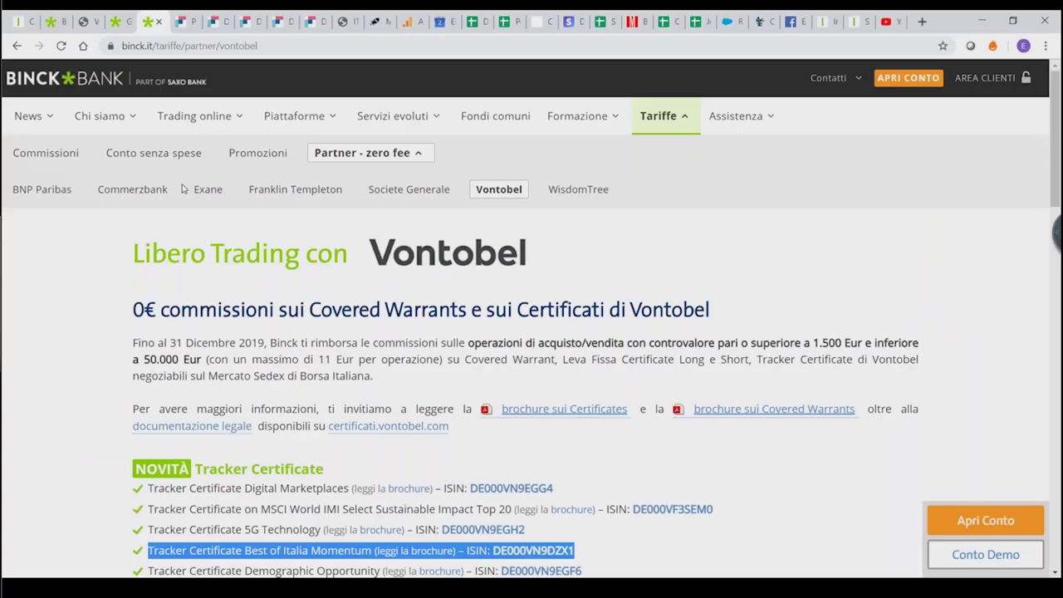
scroll(274, 322, down, 3)
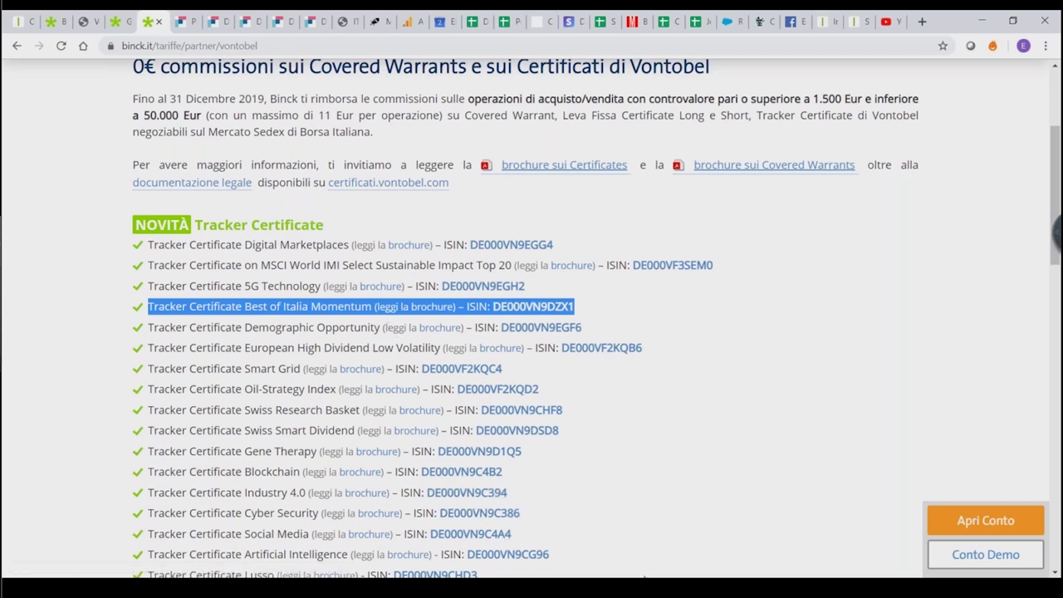
Recheck the Italy 40 Cash chart in ProRealTime, then inspect the pending 4,15 buy order on the Protrader desk.
mouse_move(645, 575)
click(691, 543)
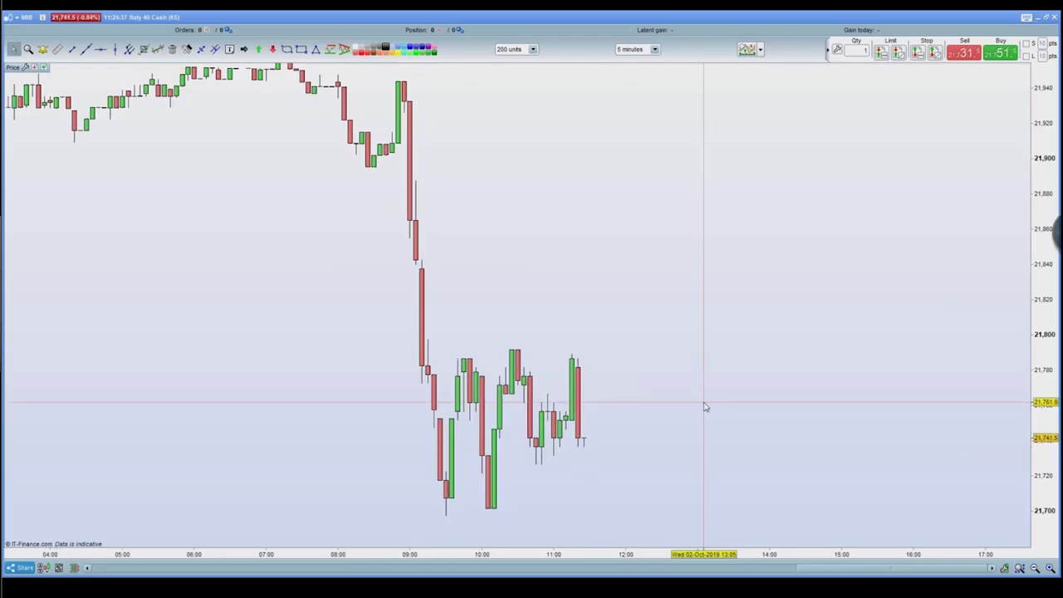
click(1038, 16)
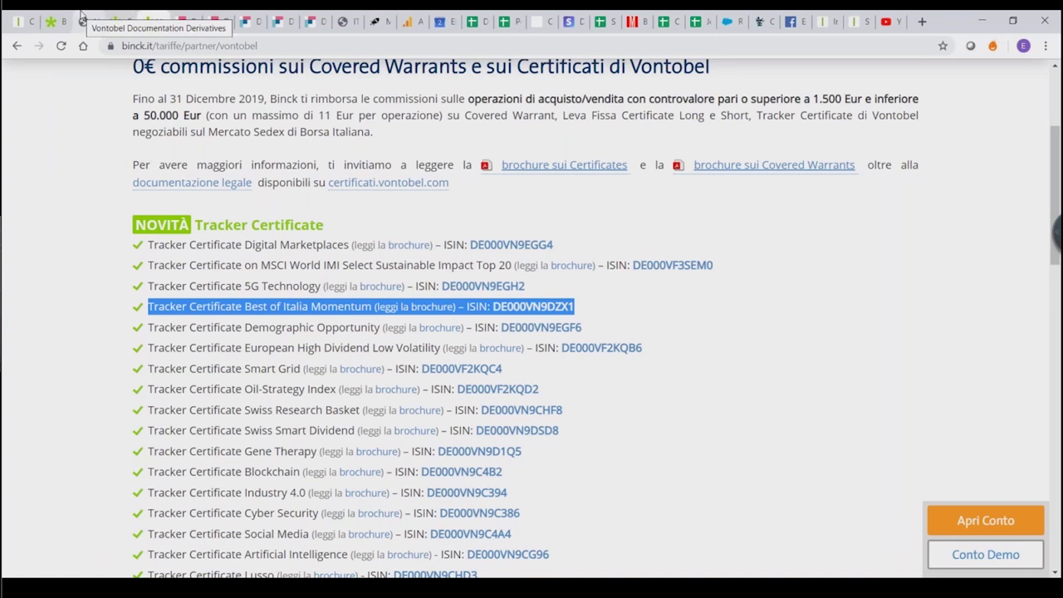
click(55, 21)
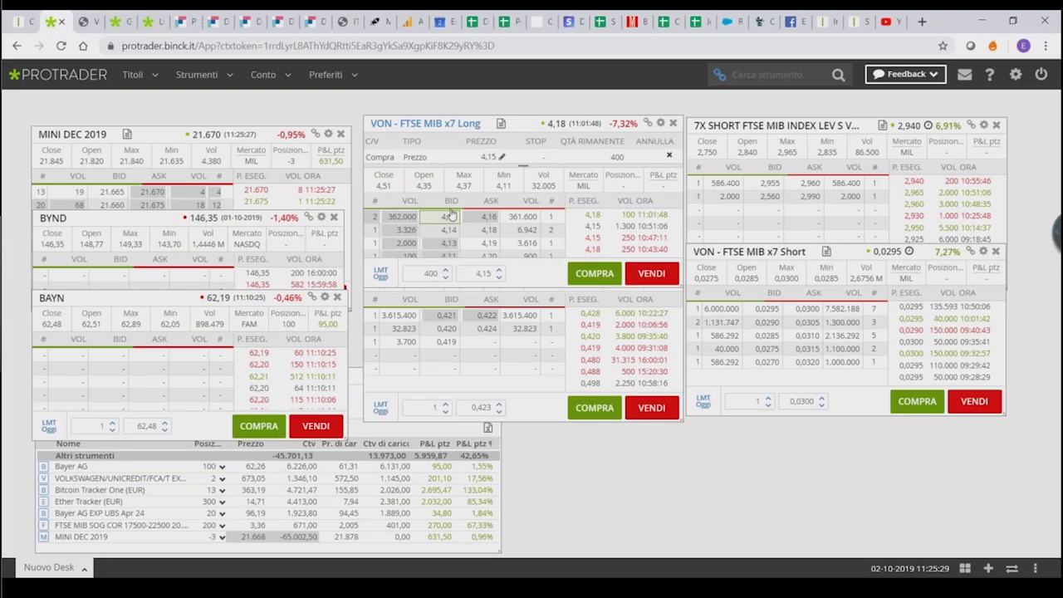
mouse_move(447, 232)
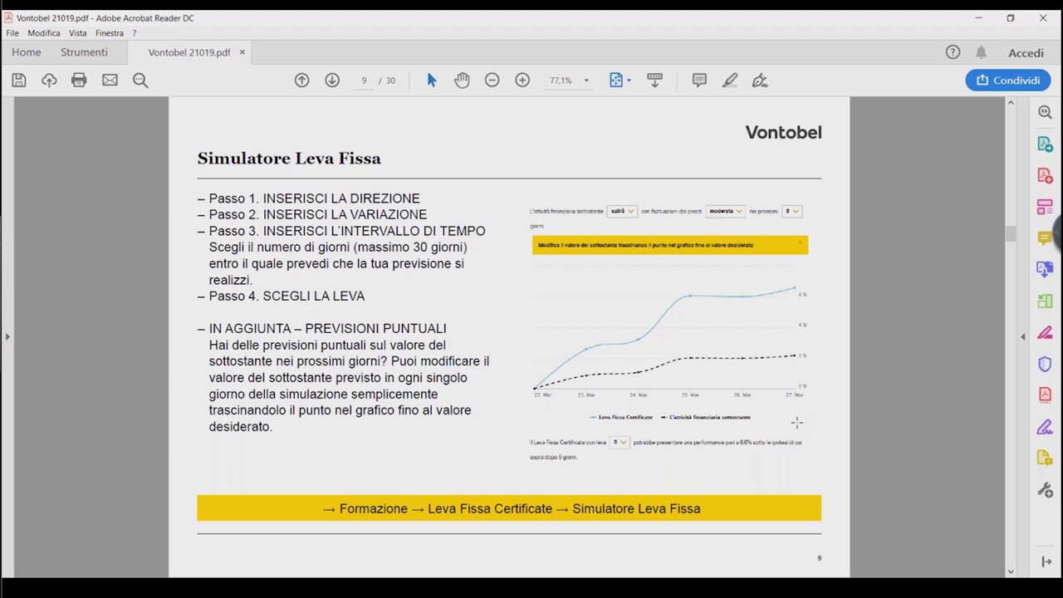
Read the Reset Barrier slide in the Vontobel PDF and examine the latest Italy 40 Cash candles in ProRealTime.
scroll(623, 383, down, 1)
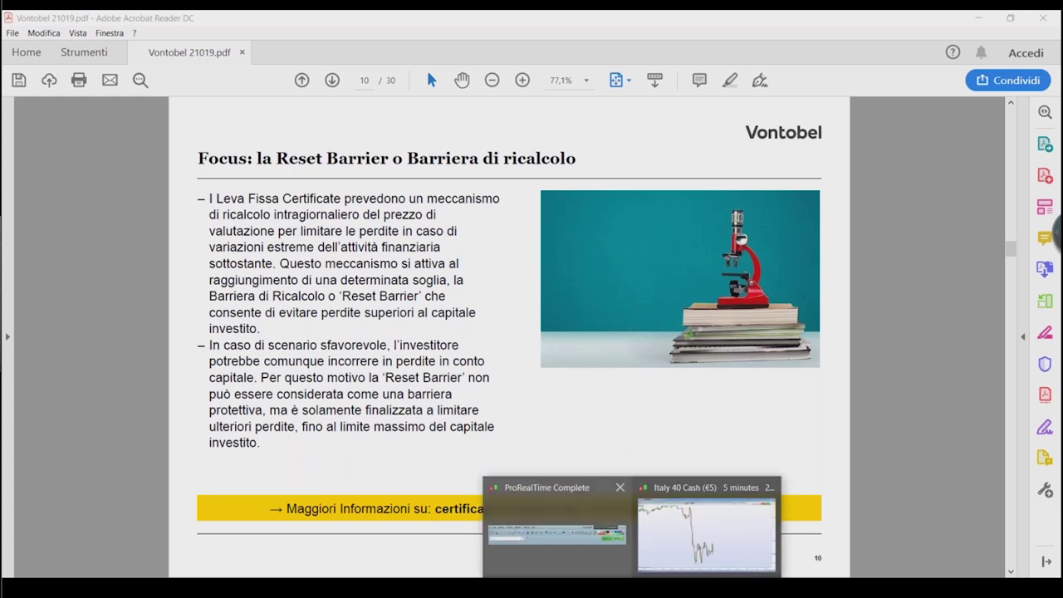
click(706, 534)
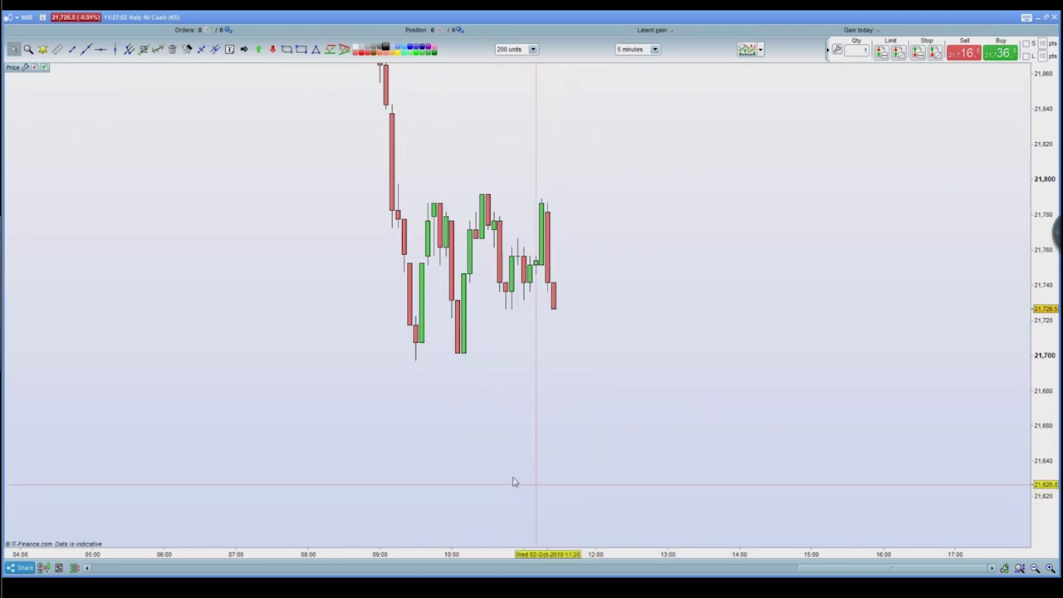
mouse_move(554, 485)
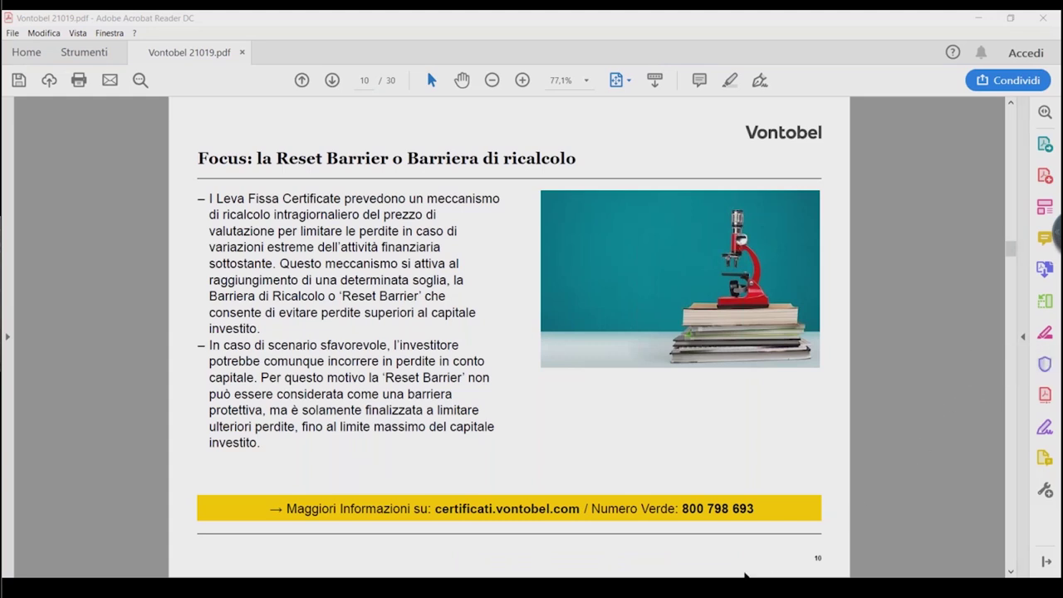
mouse_move(665, 587)
mouse_move(700, 588)
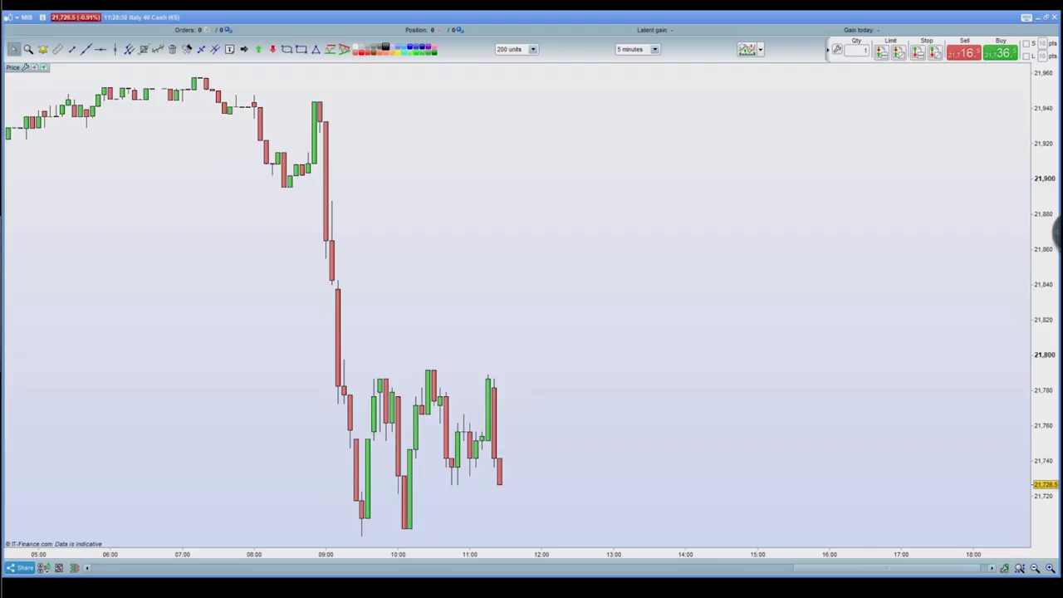
click(1027, 16)
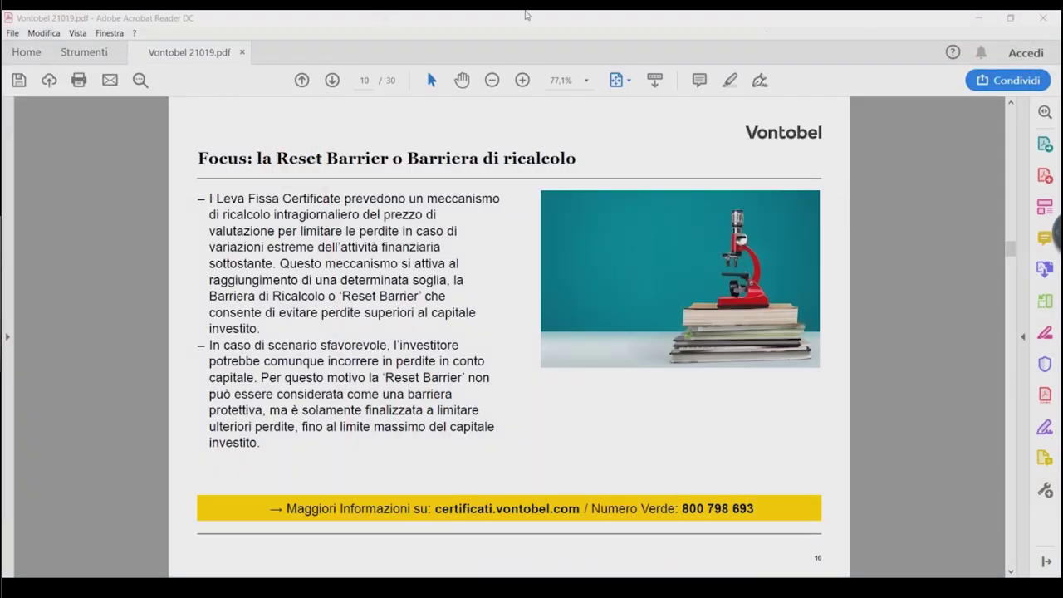
Return to the Protrader desk, bring the Portafoglio window to the front and enlarge it slightly upward.
click(981, 16)
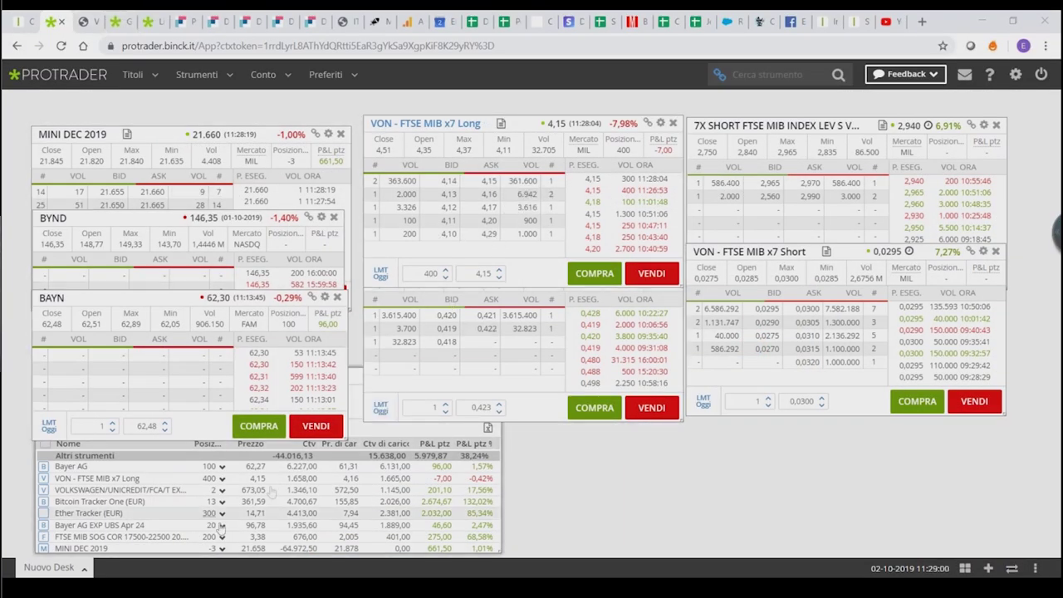
click(369, 435)
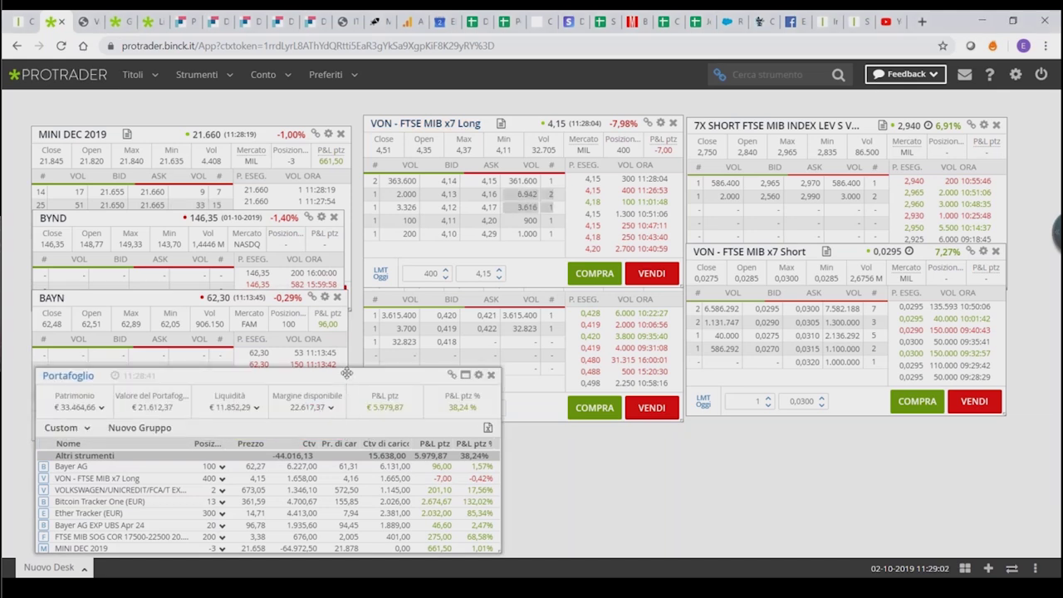
mouse_move(347, 369)
mouse_down()
mouse_move(352, 330)
mouse_move(356, 357)
mouse_up()
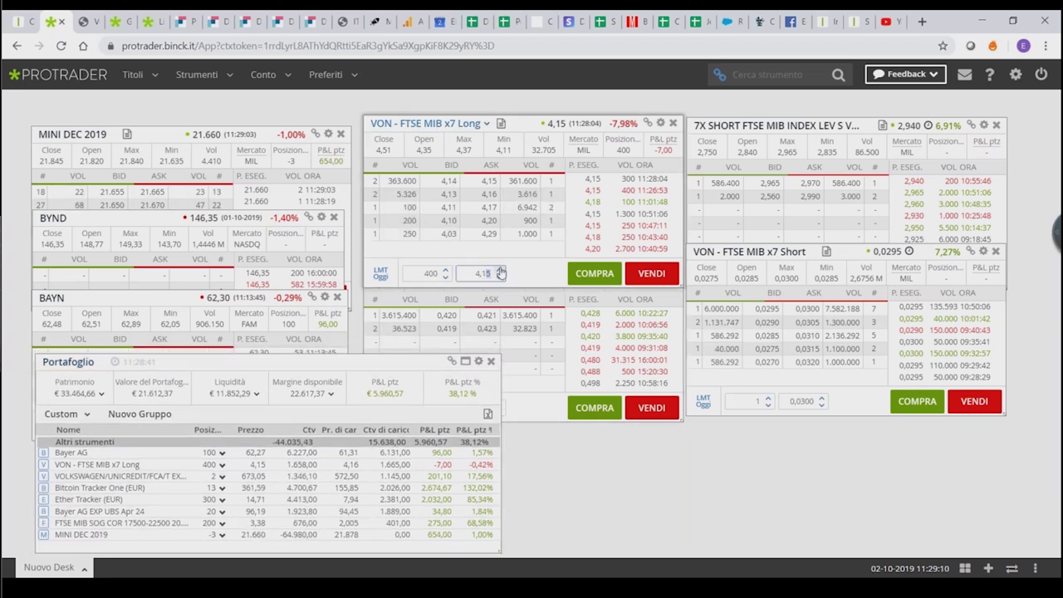
Submit a sell order for 400 VON - FTSE MIB x7 Long at a 4,26 limit and extend its window upward.
scroll(500, 272, up, 10)
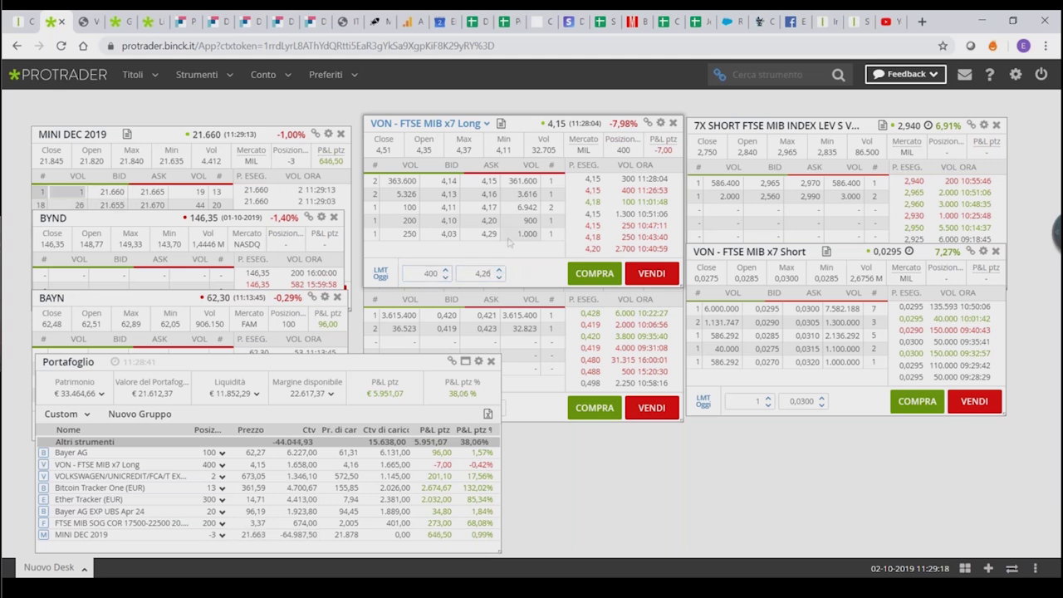
click(650, 277)
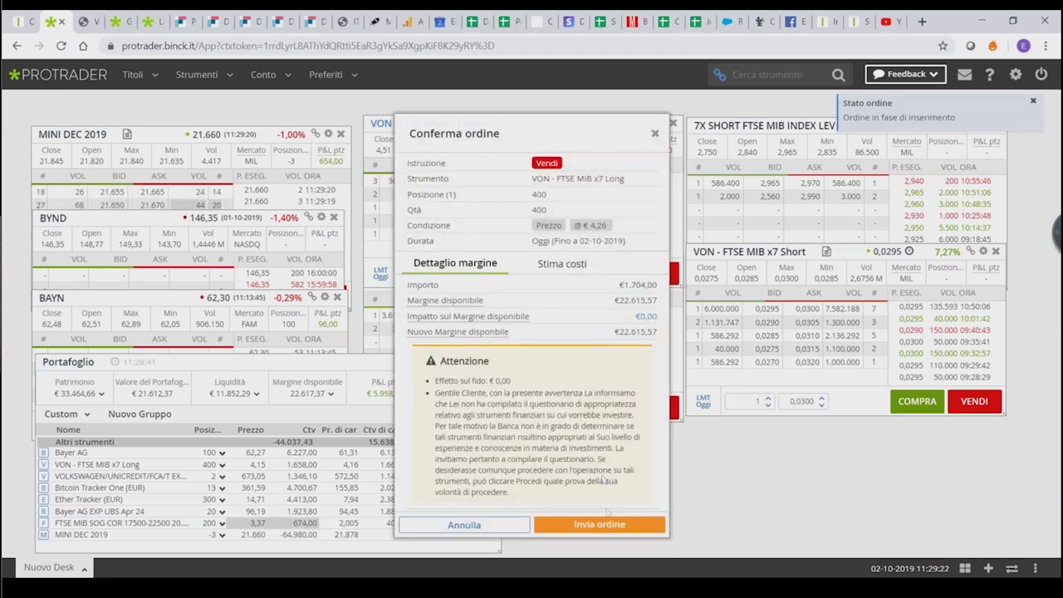
click(612, 524)
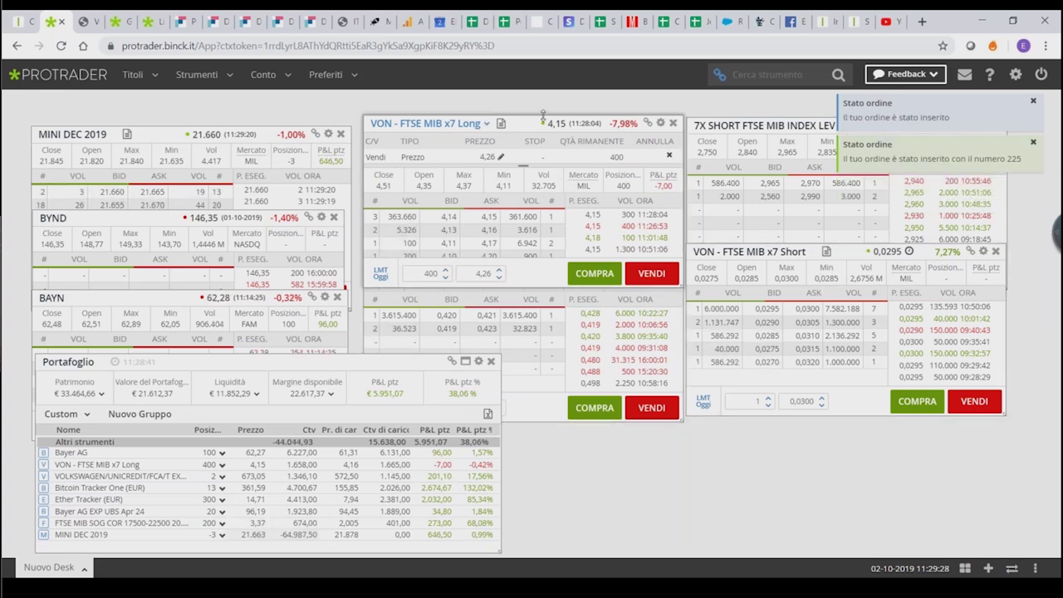
drag(530, 112, 530, 103)
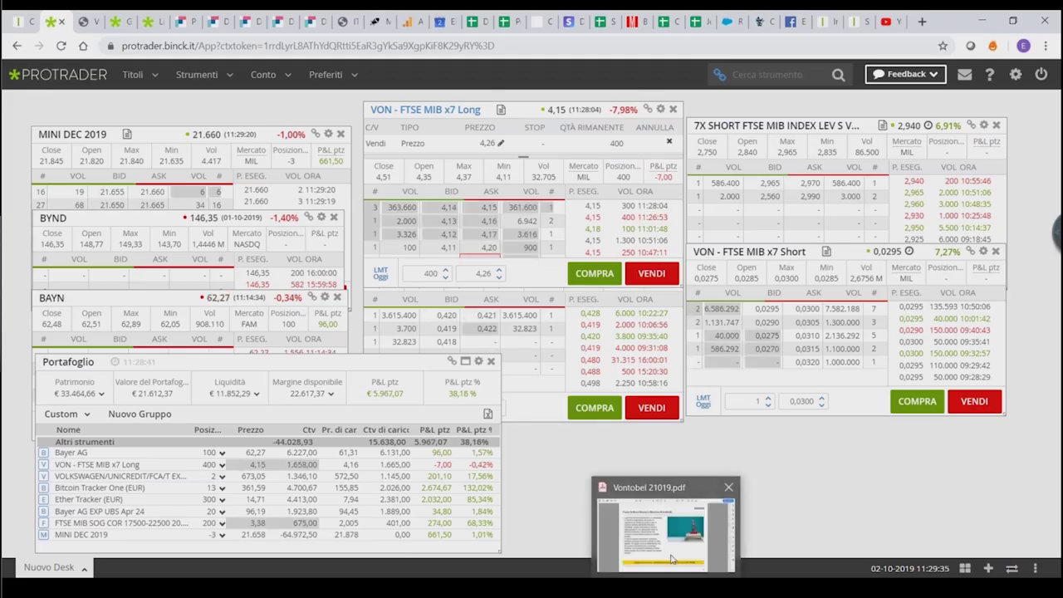
Revisit the Reset Barrier slide and the recent Italy 40 Cash candles, then inspect the 4,26 sell order in Protrader's book.
click(664, 531)
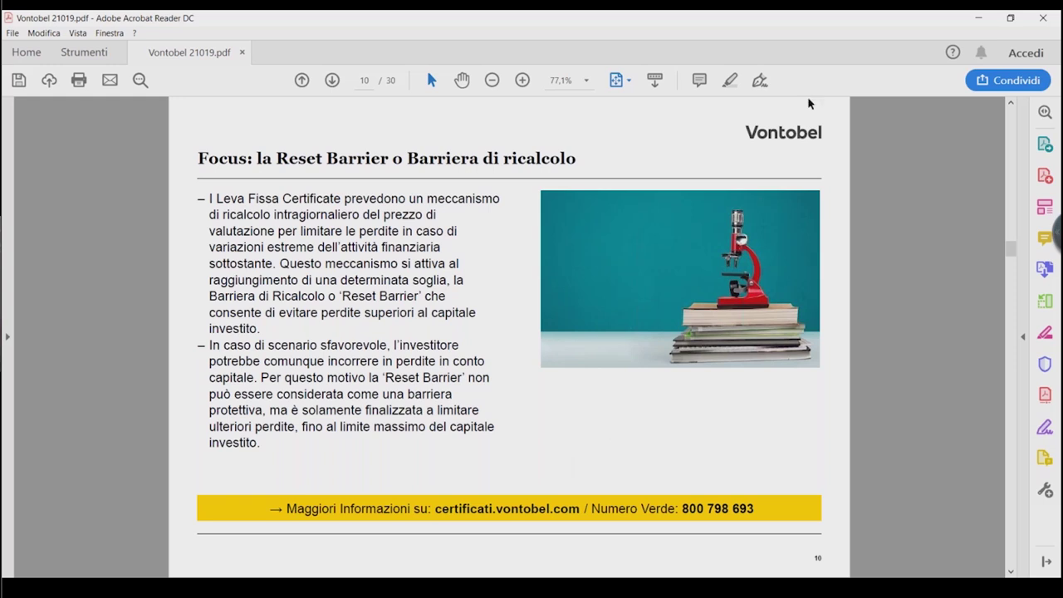
click(978, 18)
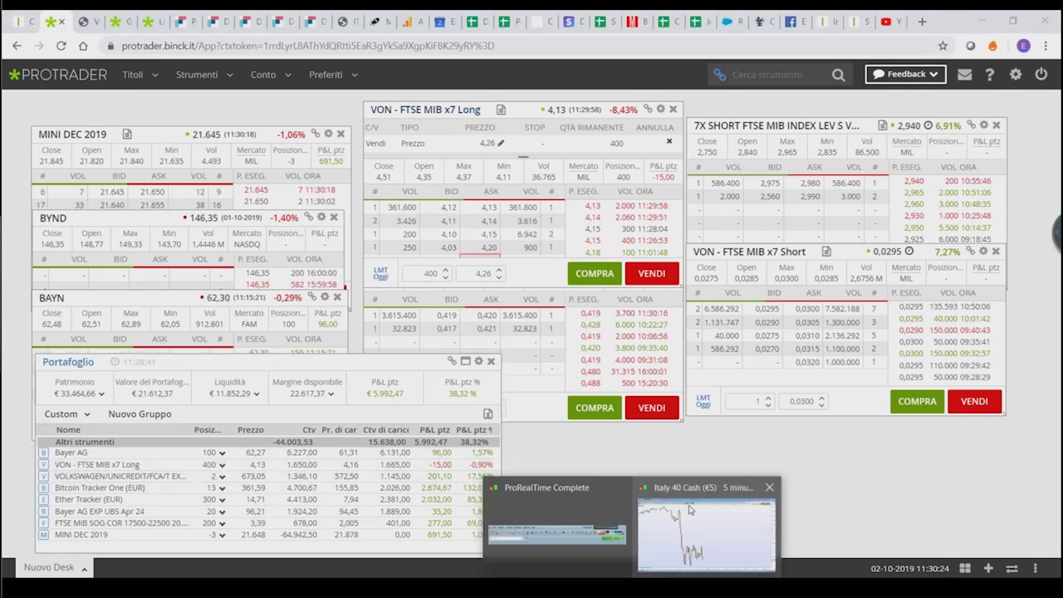
click(689, 550)
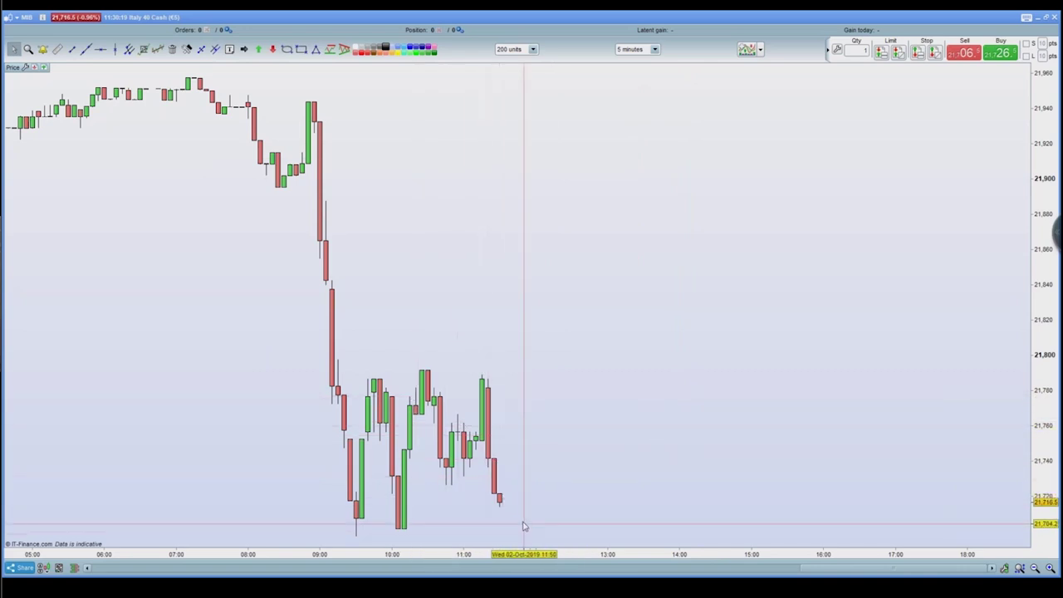
drag(523, 523, 521, 453)
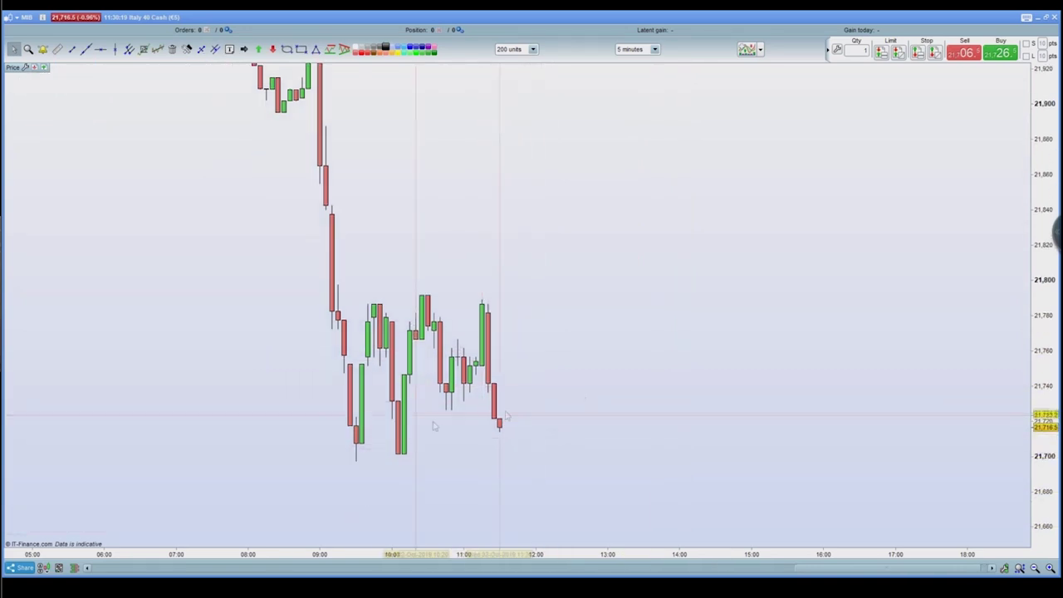
click(1037, 17)
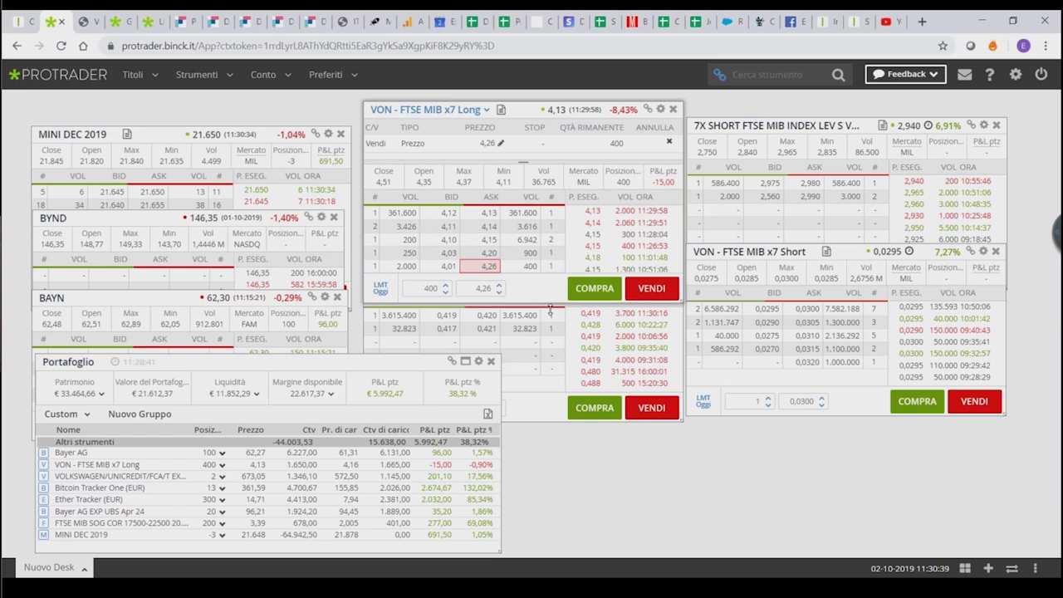
mouse_move(489, 268)
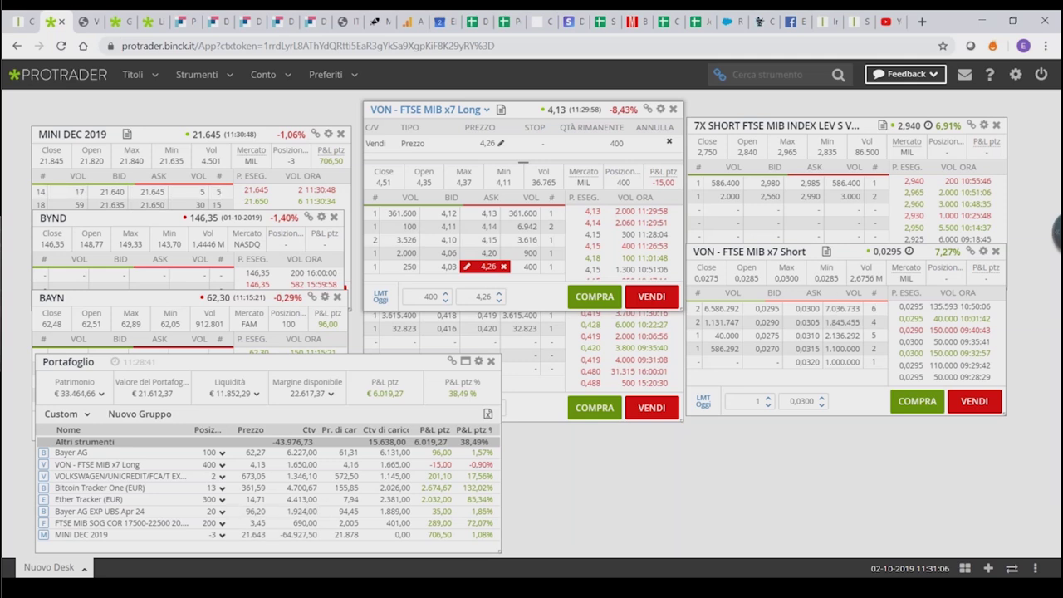
Examine the newest candle against the morning lows near 21,700 on the 5-minute Italy 40 Cash chart in ProRealTime.
mouse_move(556, 587)
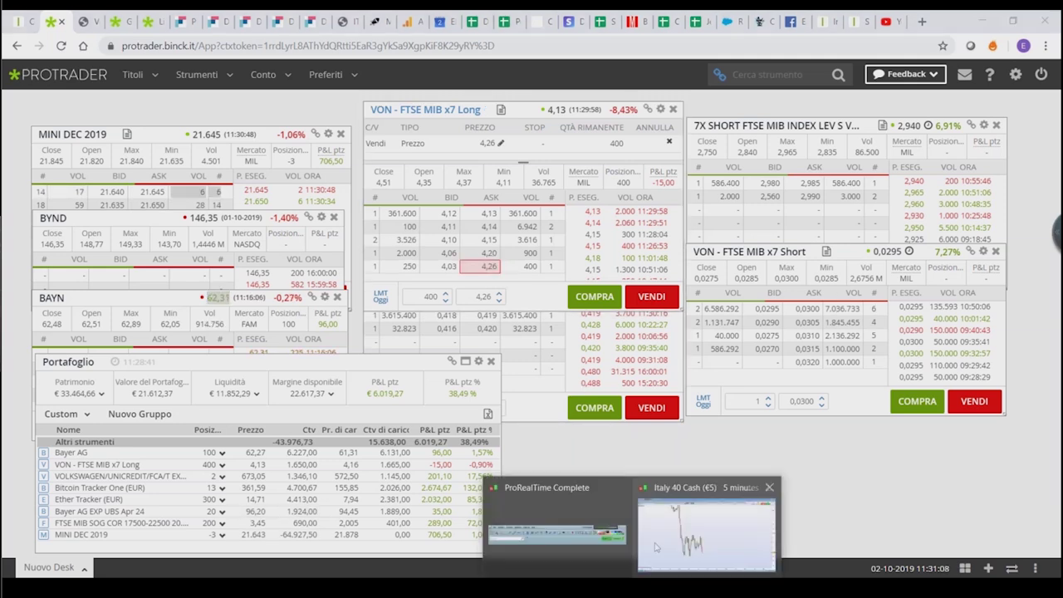
click(714, 522)
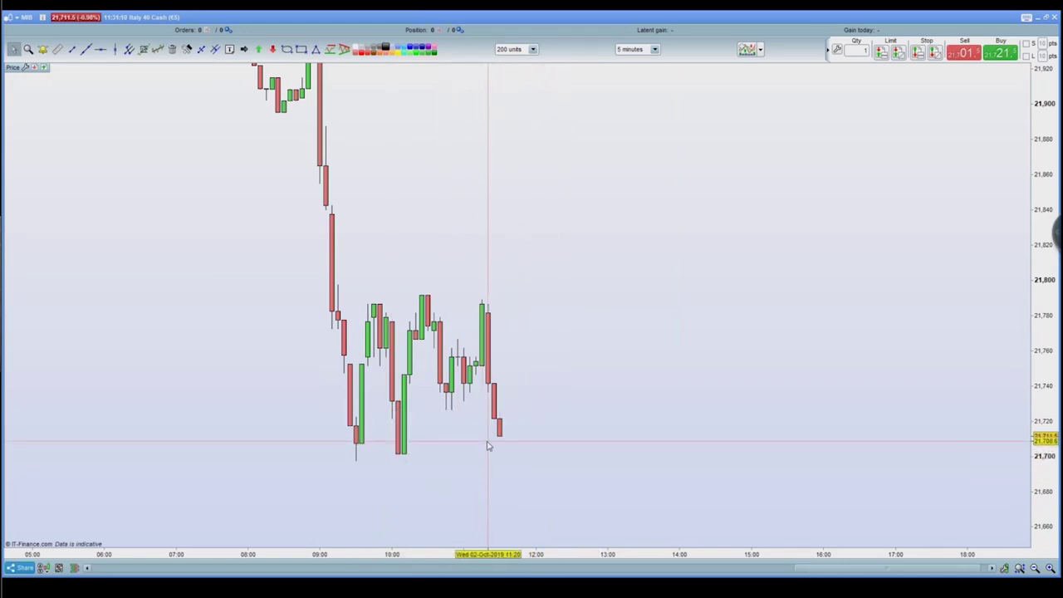
mouse_move(488, 445)
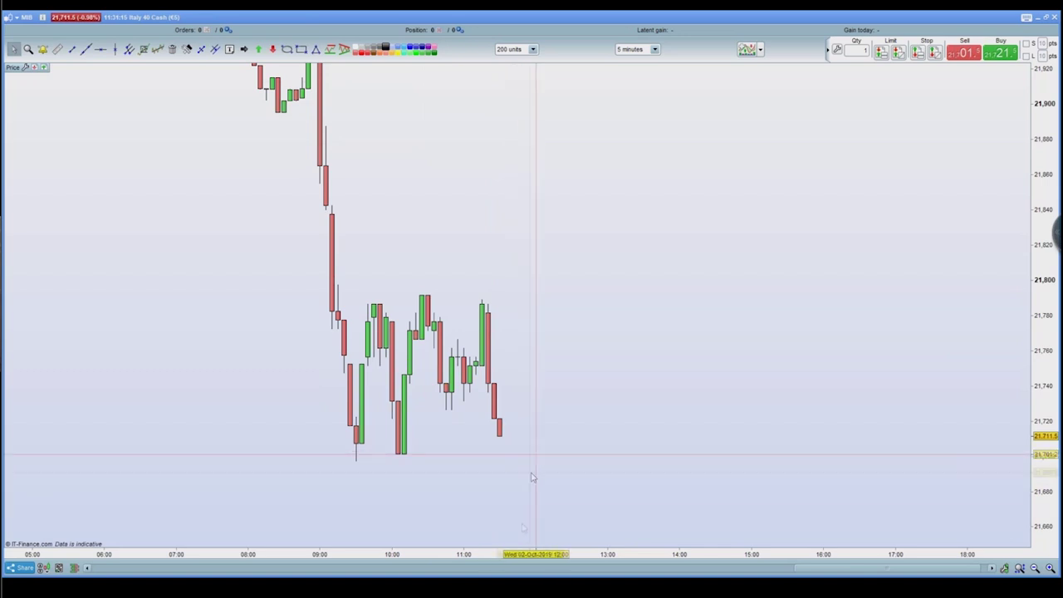
drag(524, 461, 536, 419)
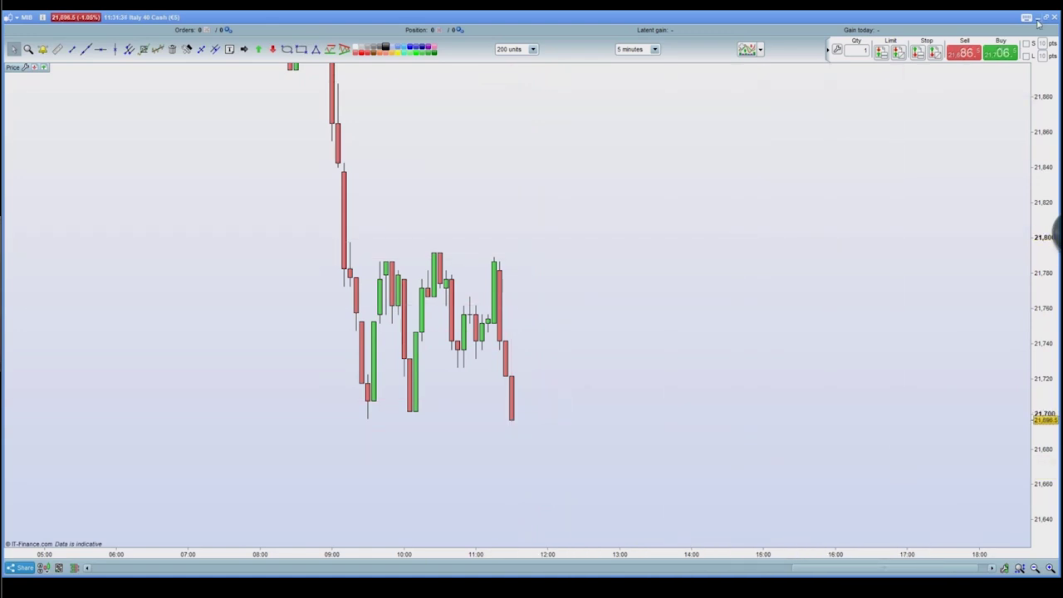
Revisit the fixed-leverage certificate costs slide, then examine the newest Italy 40 Cash candle around the 21,700 level.
click(1037, 18)
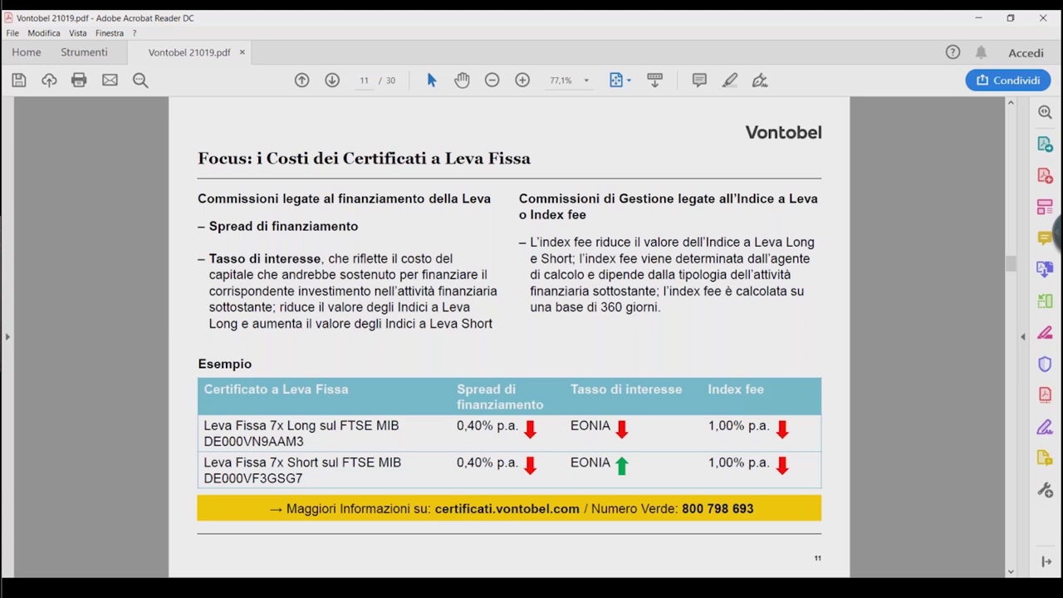
mouse_move(629, 573)
click(688, 511)
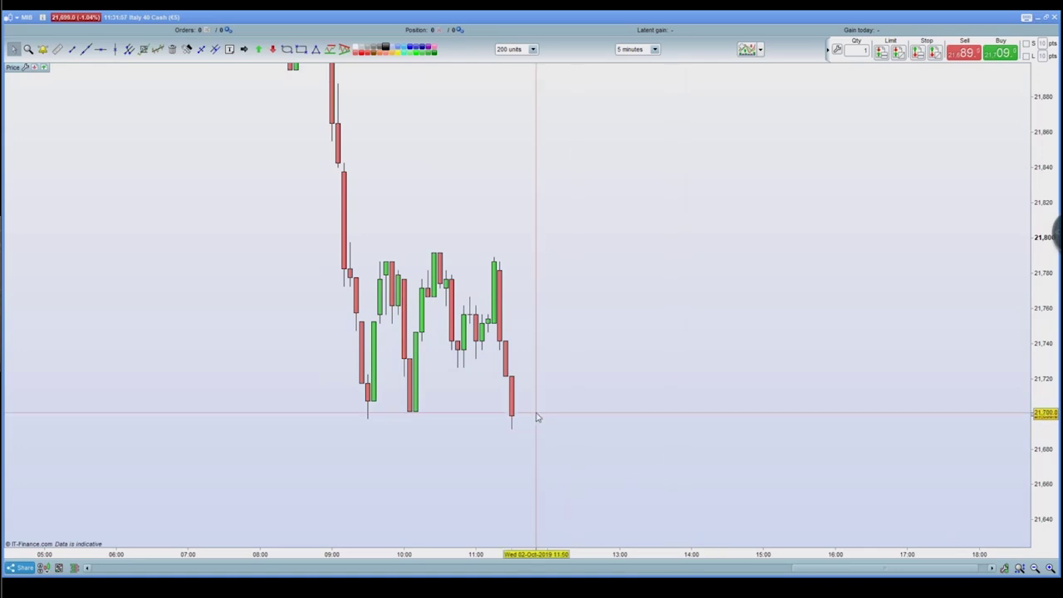
mouse_move(537, 417)
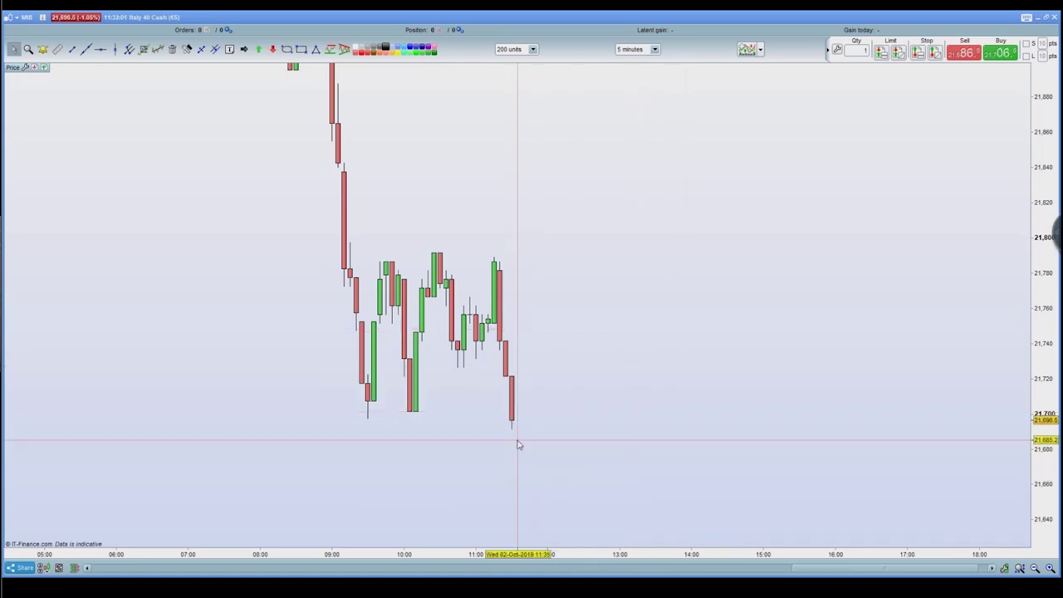
scroll(520, 441, down, 1)
scroll(528, 435, down, 1)
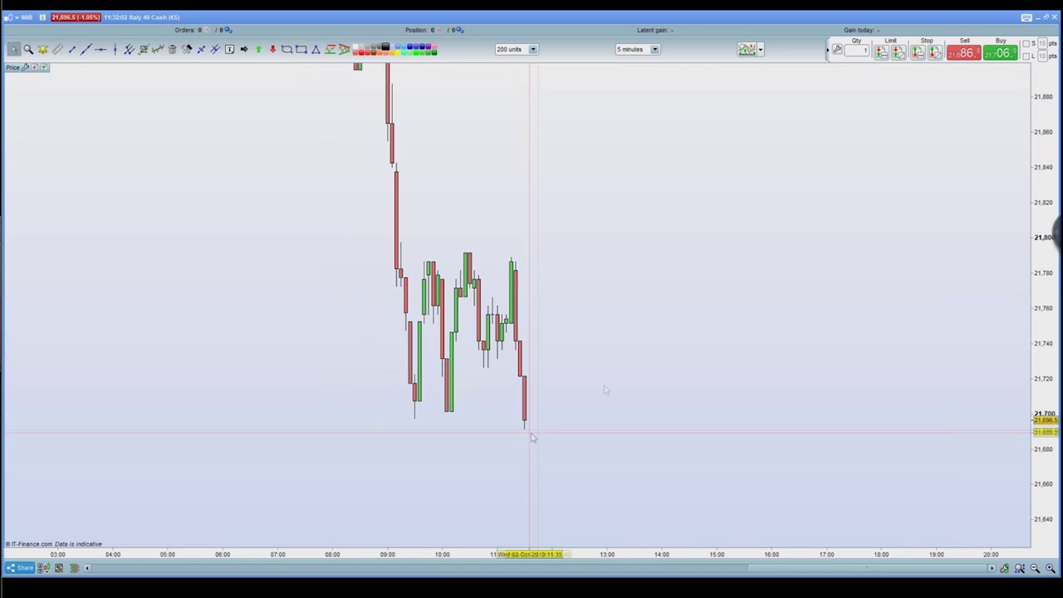
In Protrader, move the 7X SHORT FTSE MIB window up and the VON - FTSE MIB x7 Short and VT 7XL windows down to separate their books.
click(1027, 17)
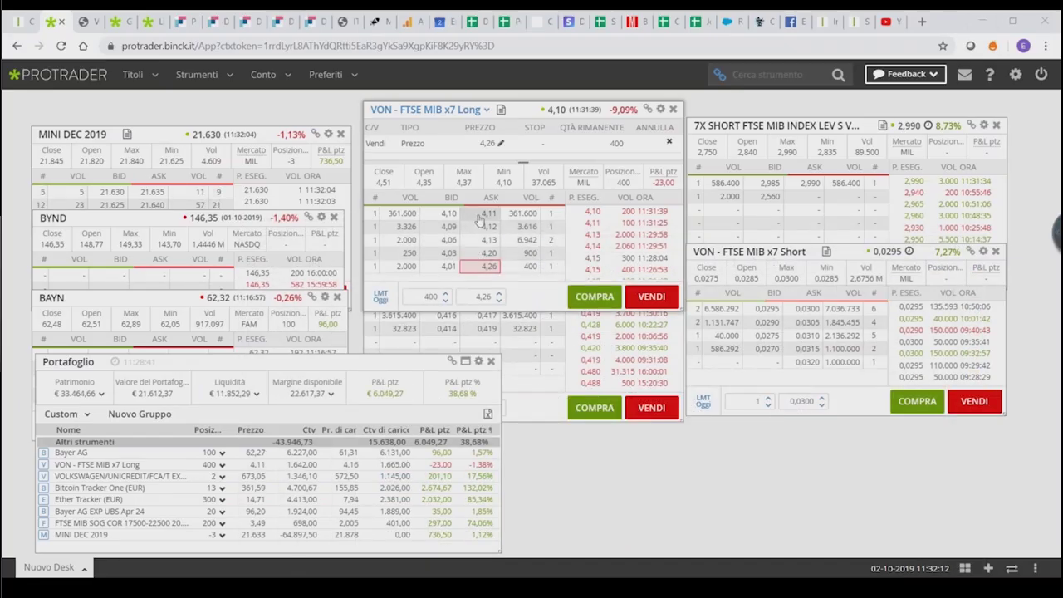
click(539, 408)
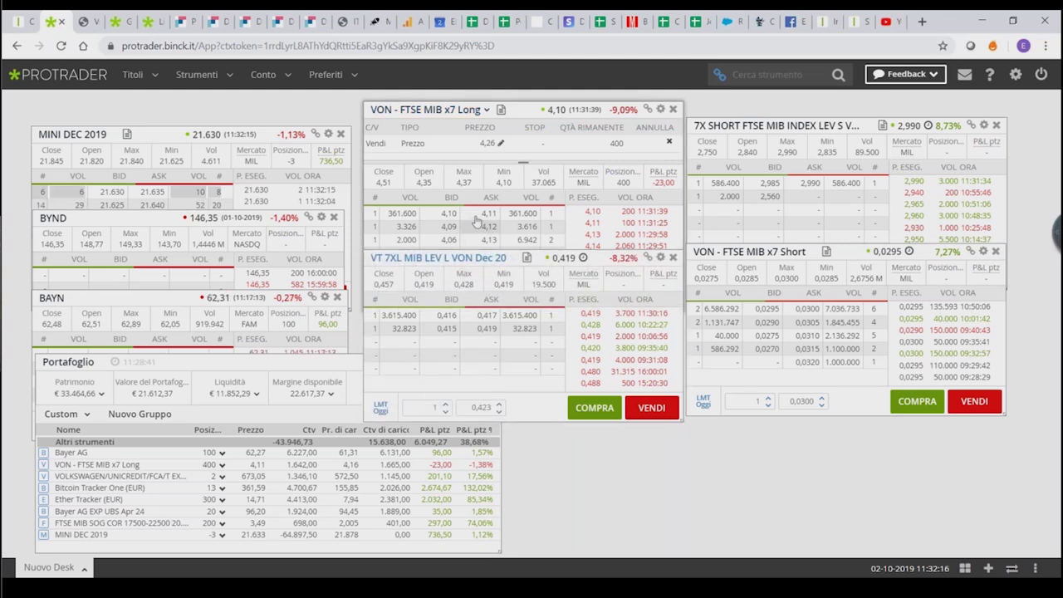
drag(882, 127, 904, 104)
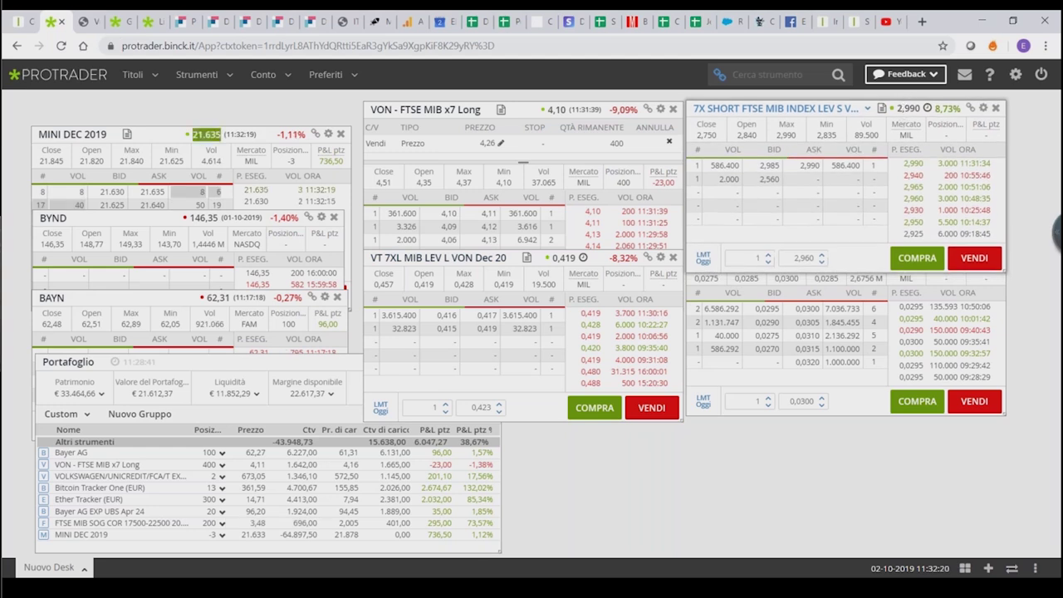
click(744, 410)
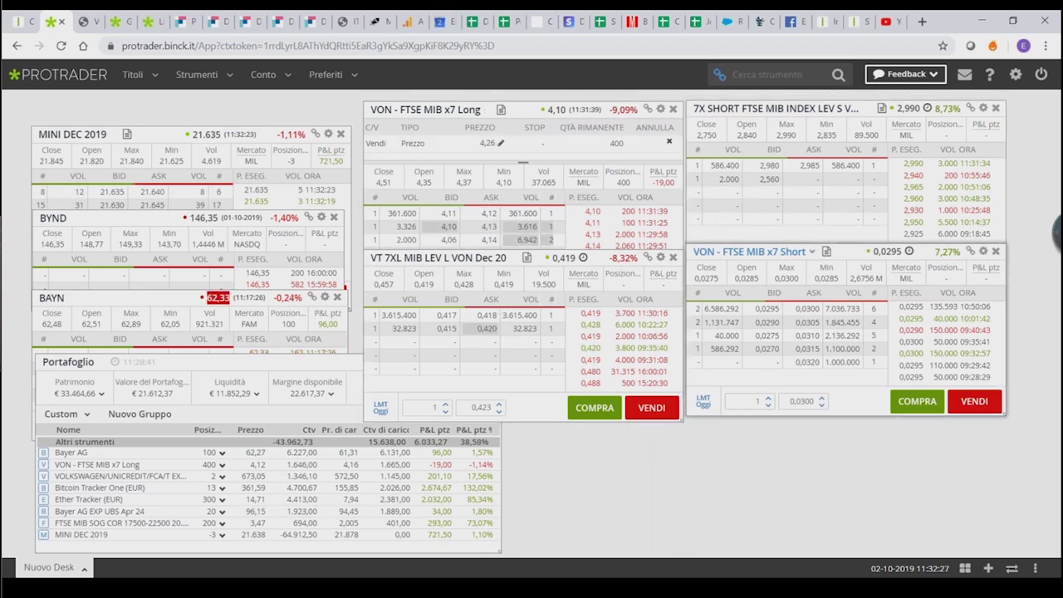
drag(849, 254, 847, 285)
drag(571, 259, 572, 324)
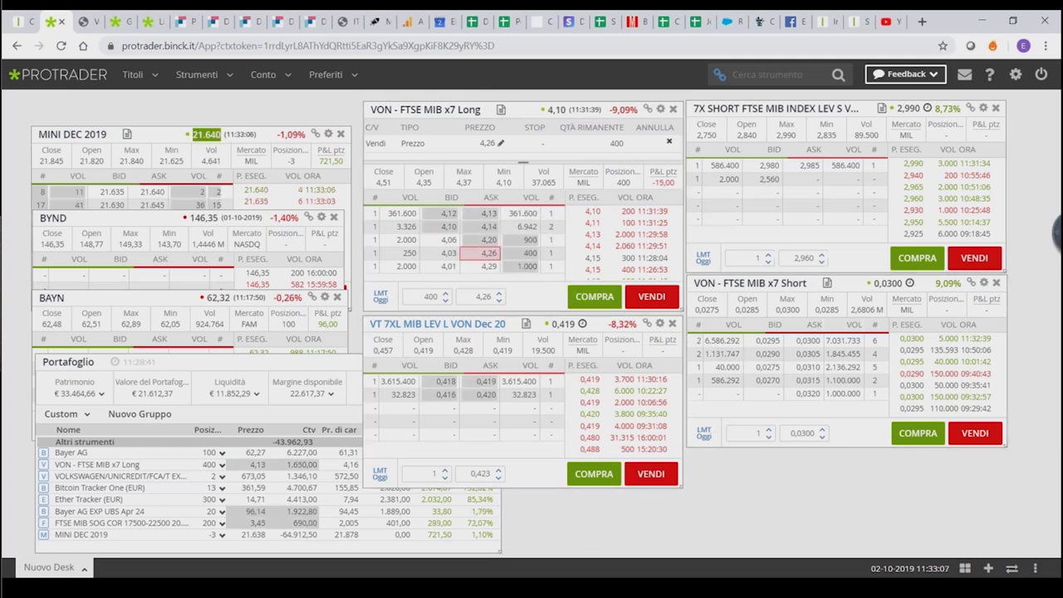
Check the latest Italy 40 Cash candle, then inspect the Portafoglio profit and loss and the VT 7XL window in Protrader.
mouse_move(631, 591)
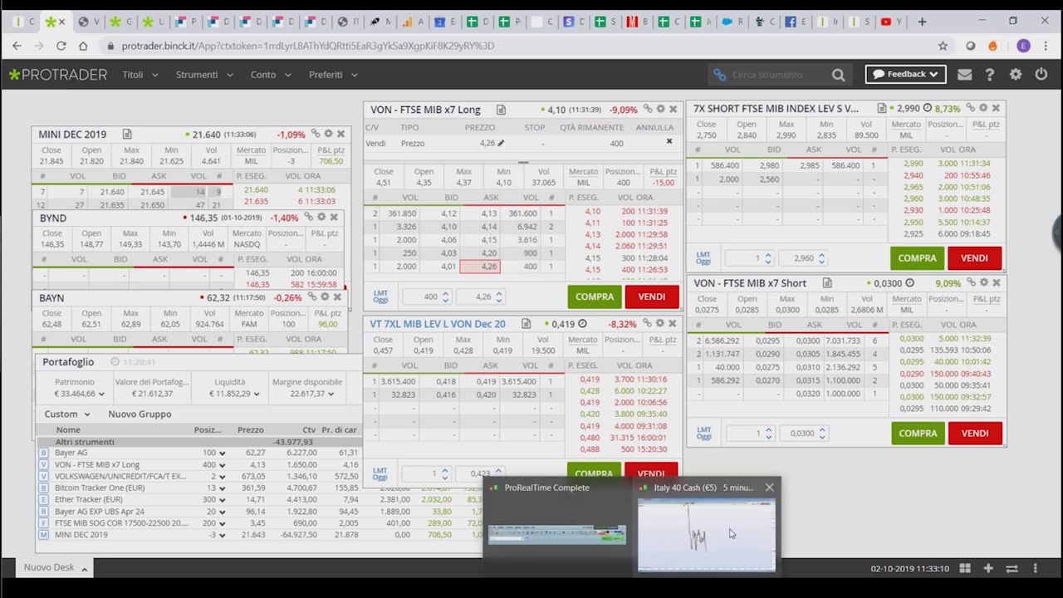
click(730, 534)
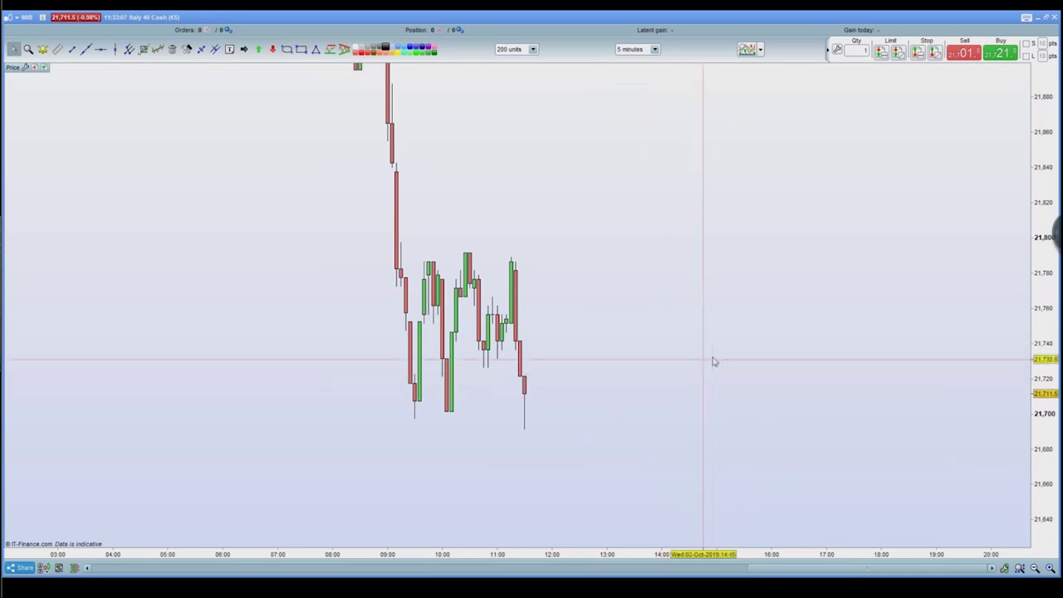
click(1038, 20)
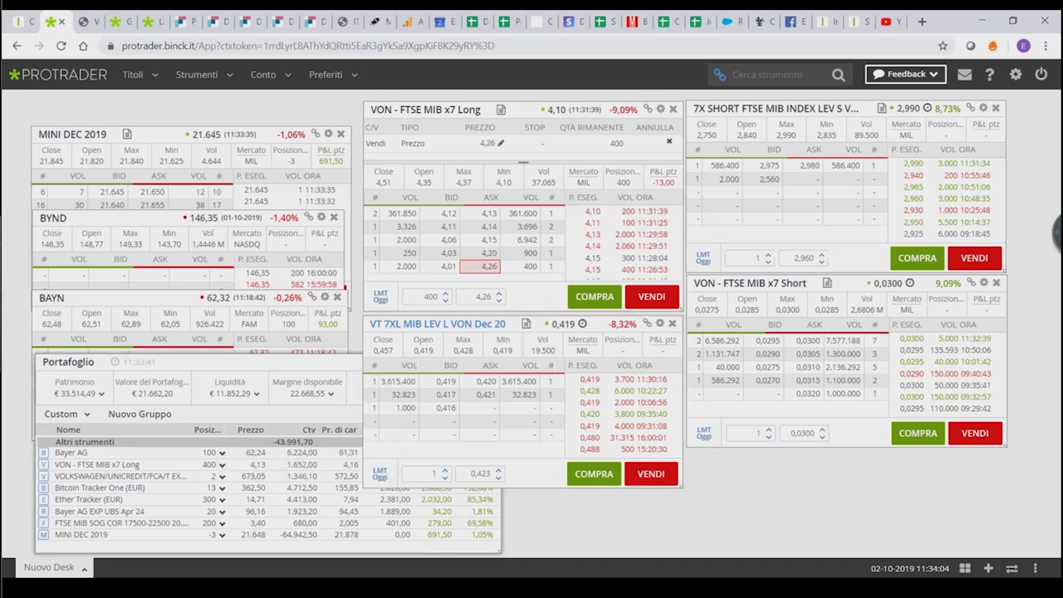
click(290, 368)
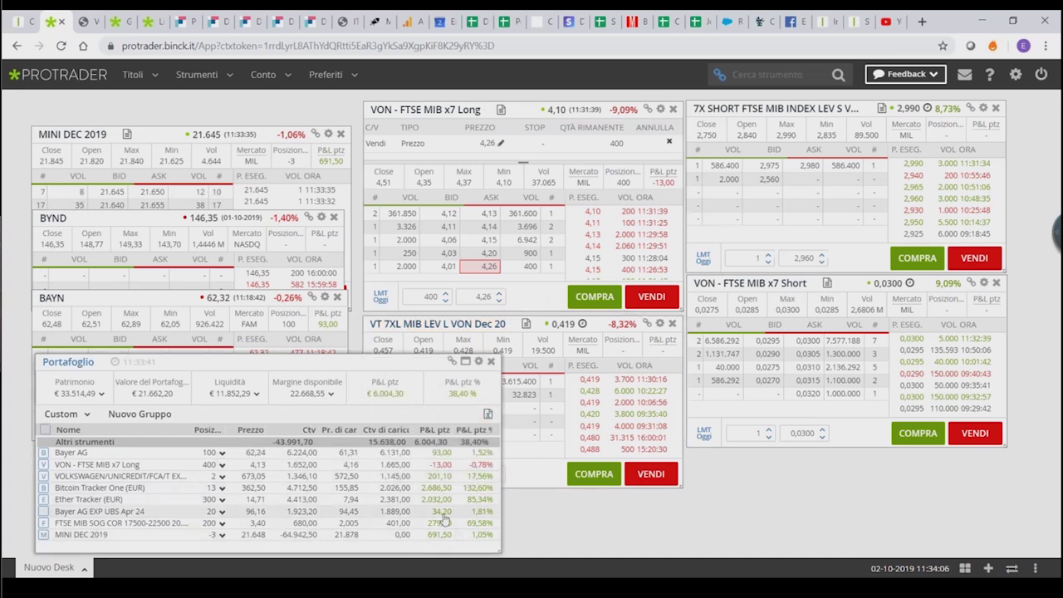
click(600, 323)
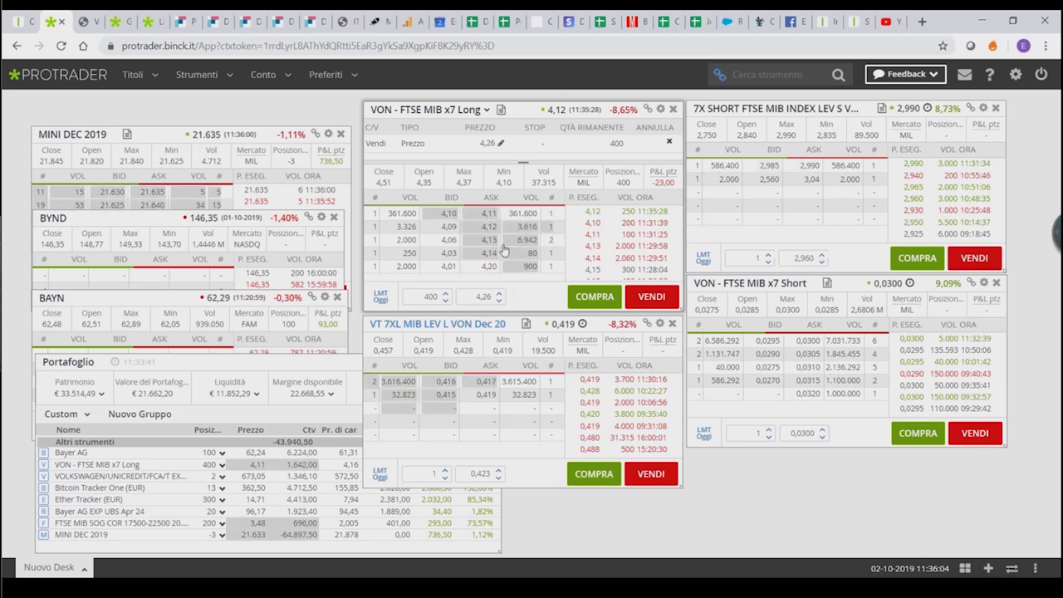
Consult the Vontobel slides, then examine the wider overnight and morning price action on the 5-minute Italy 40 Cash chart.
mouse_move(665, 588)
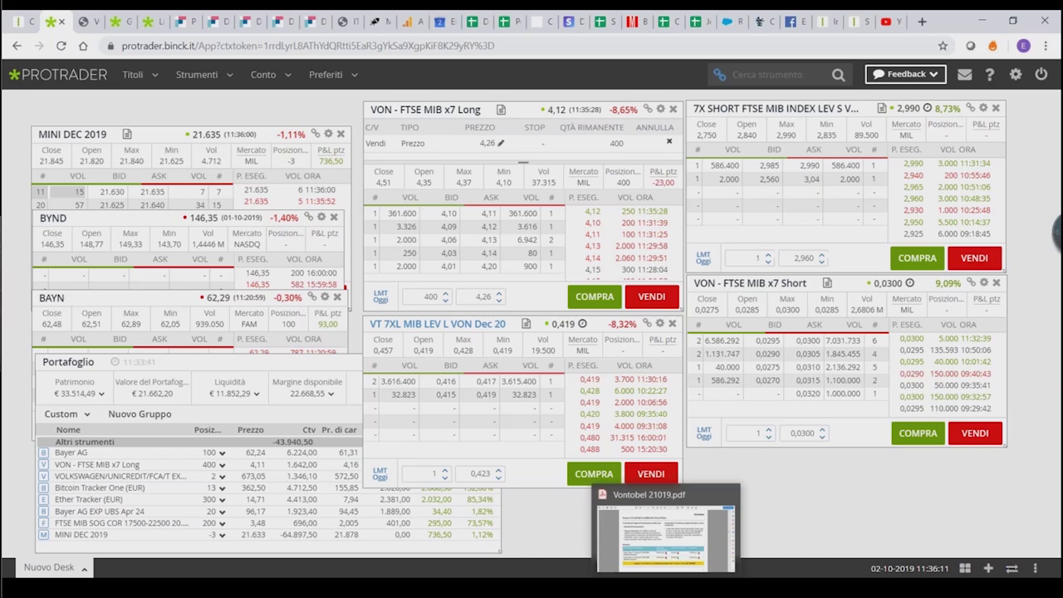
click(664, 536)
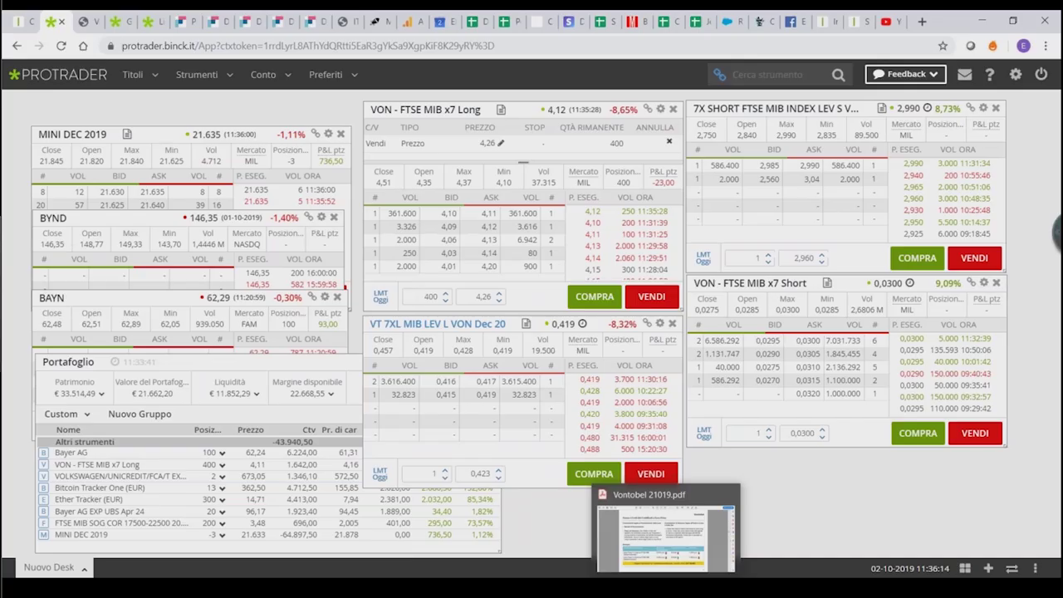
mouse_move(649, 546)
click(674, 531)
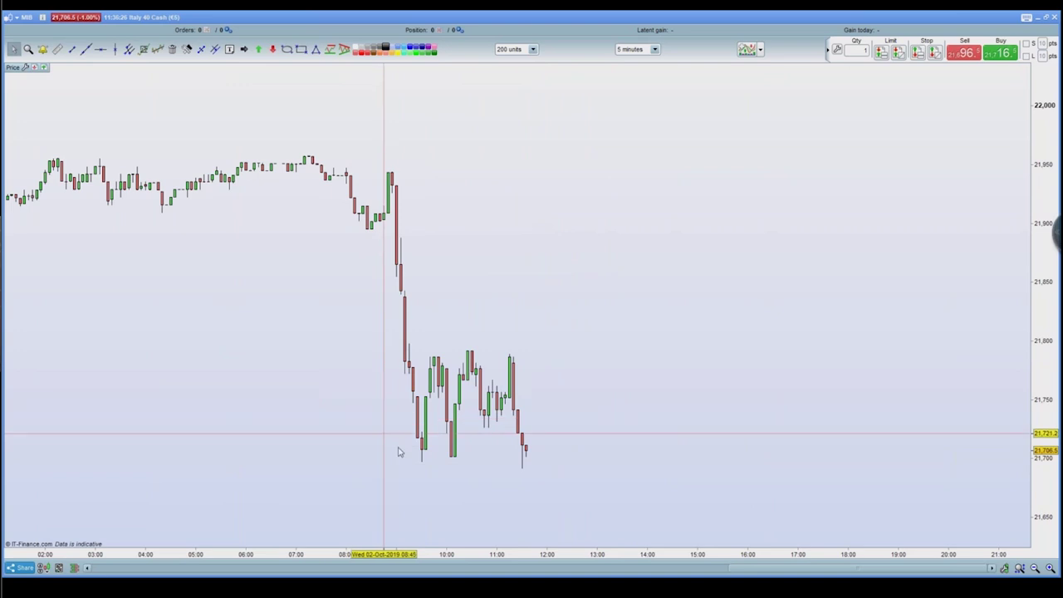
scroll(441, 463, down, 1)
scroll(442, 464, down, 2)
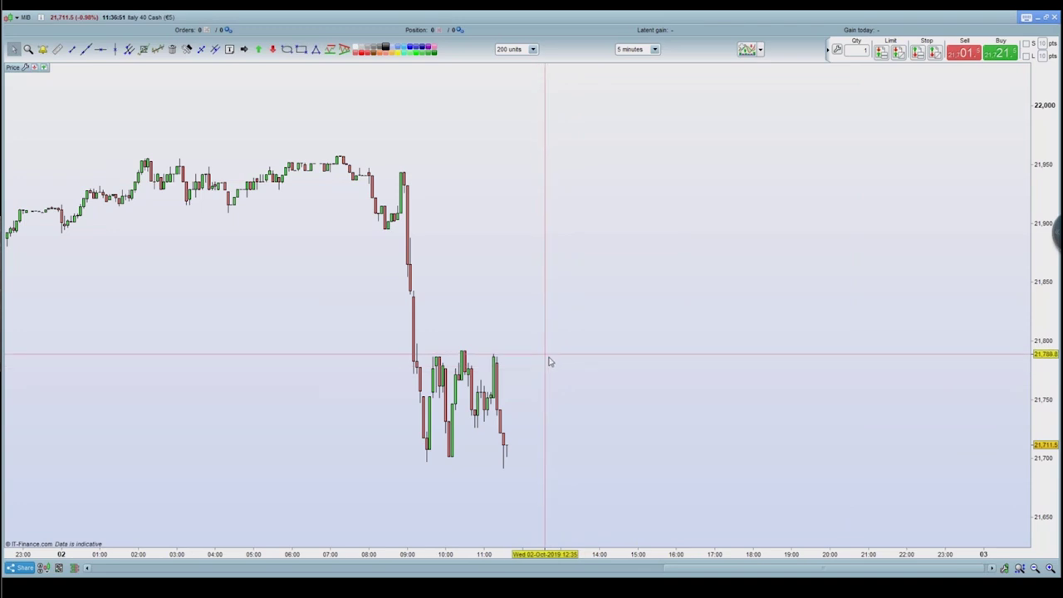
mouse_move(549, 360)
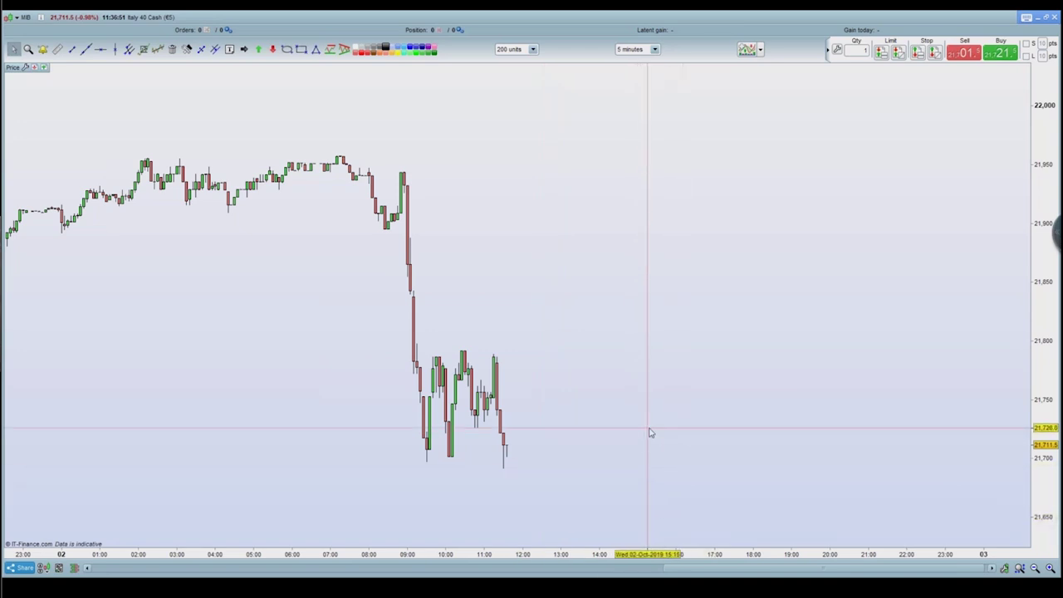
mouse_move(650, 432)
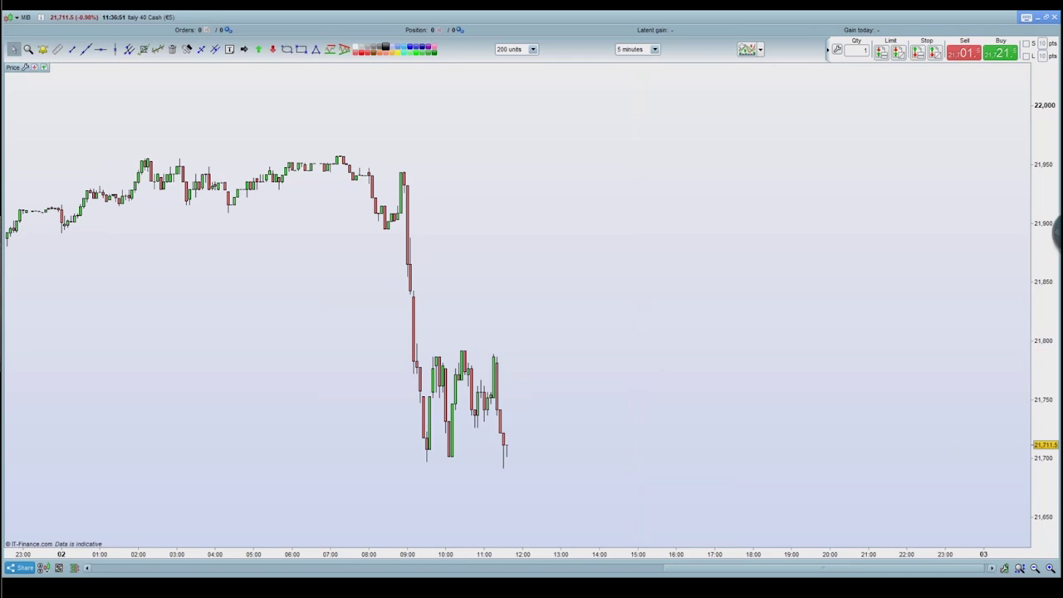
Switch to Vontobel 21019.pdf in Acrobat Reader and page from Opportunità e Rischi through the services and ITCup slides to the Bonus Cap Certificate pages.
mouse_move(597, 593)
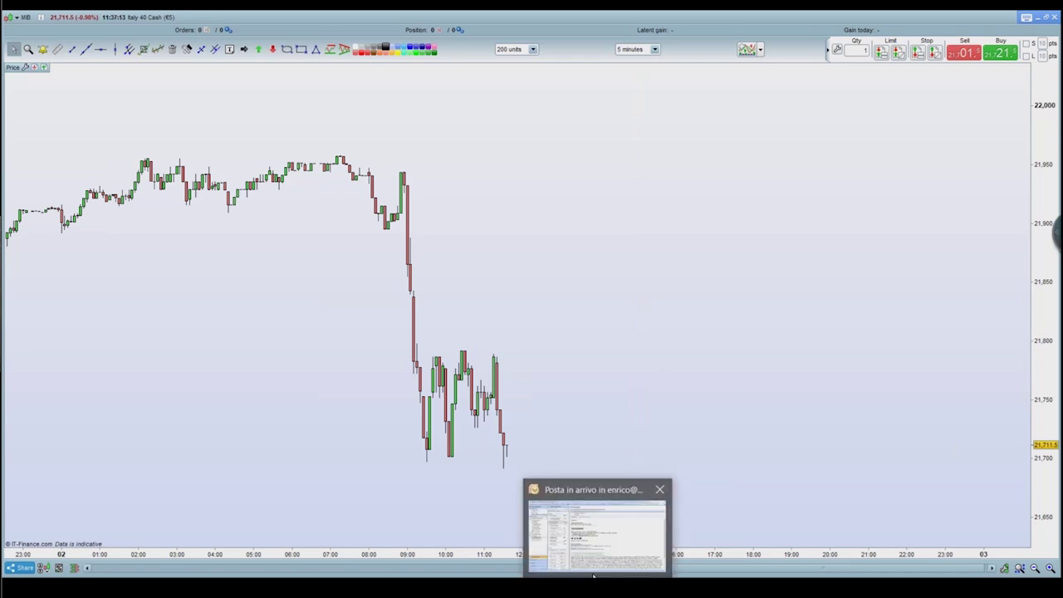
click(665, 591)
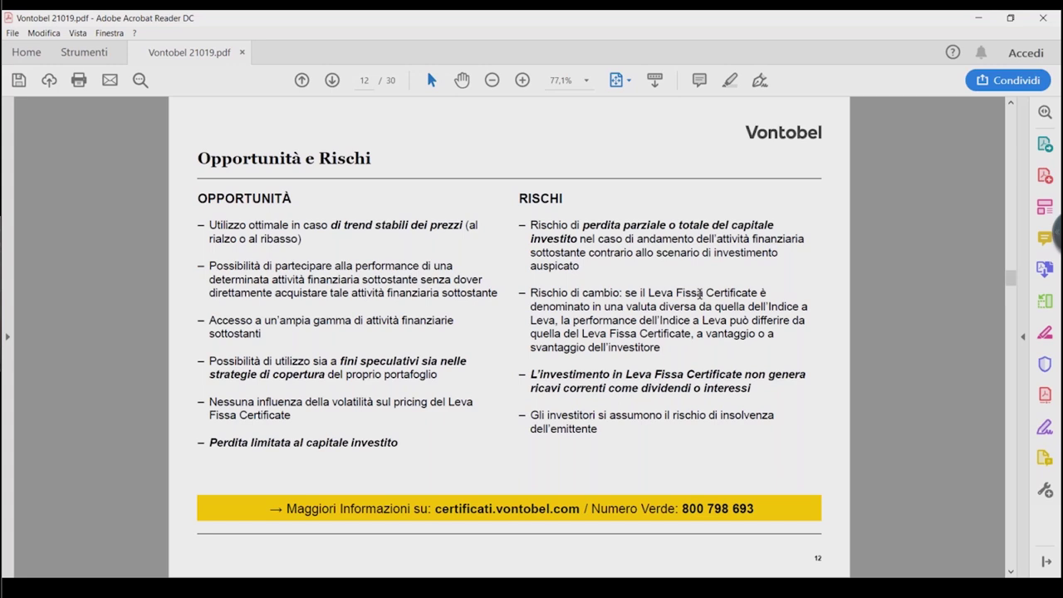
scroll(709, 339, down, 1)
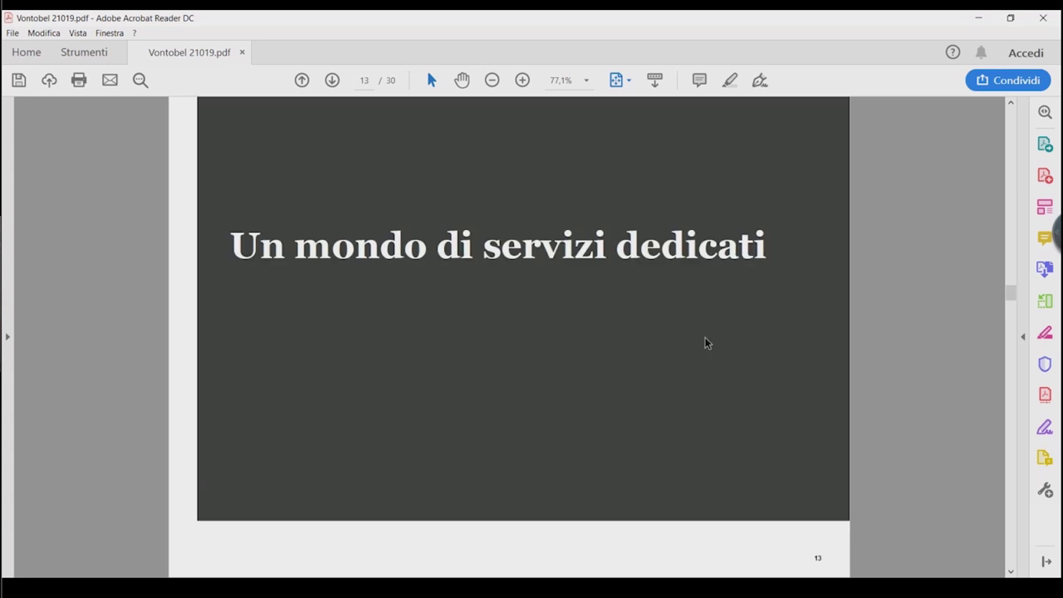
scroll(705, 342, down, 1)
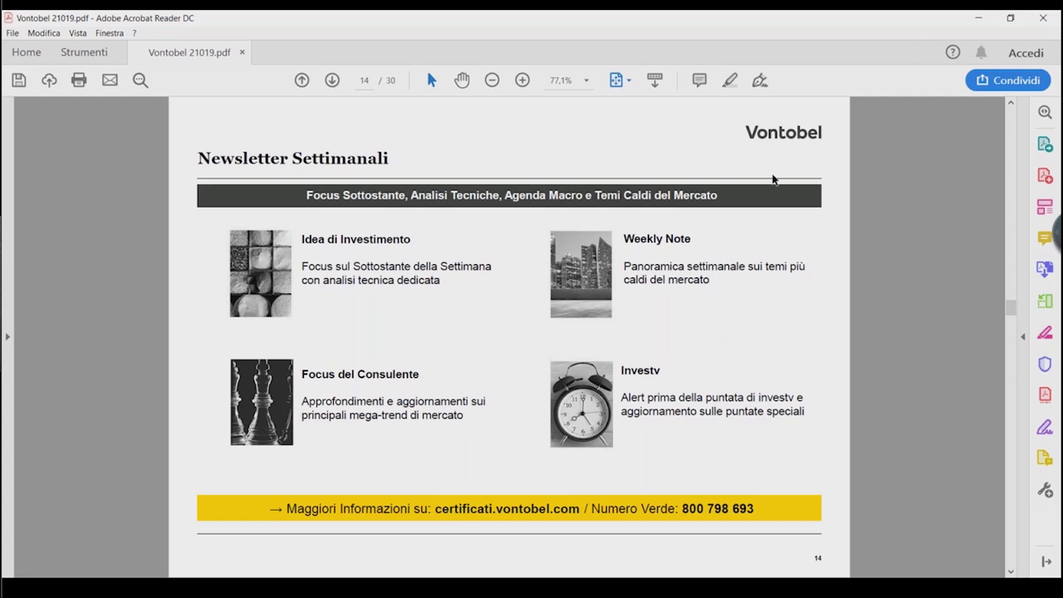
scroll(650, 274, down, 1)
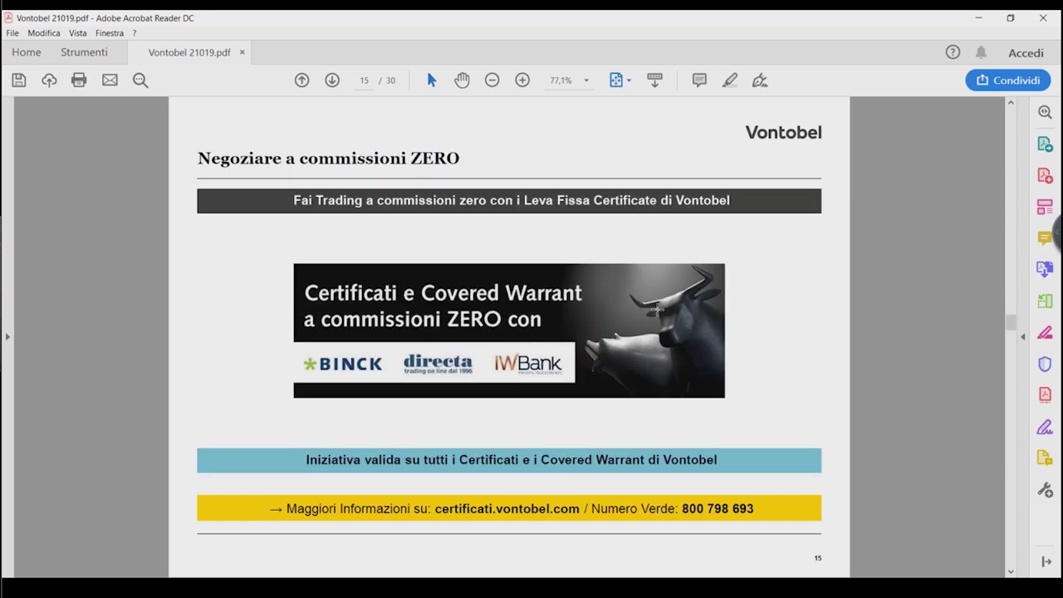
scroll(657, 309, down, 1)
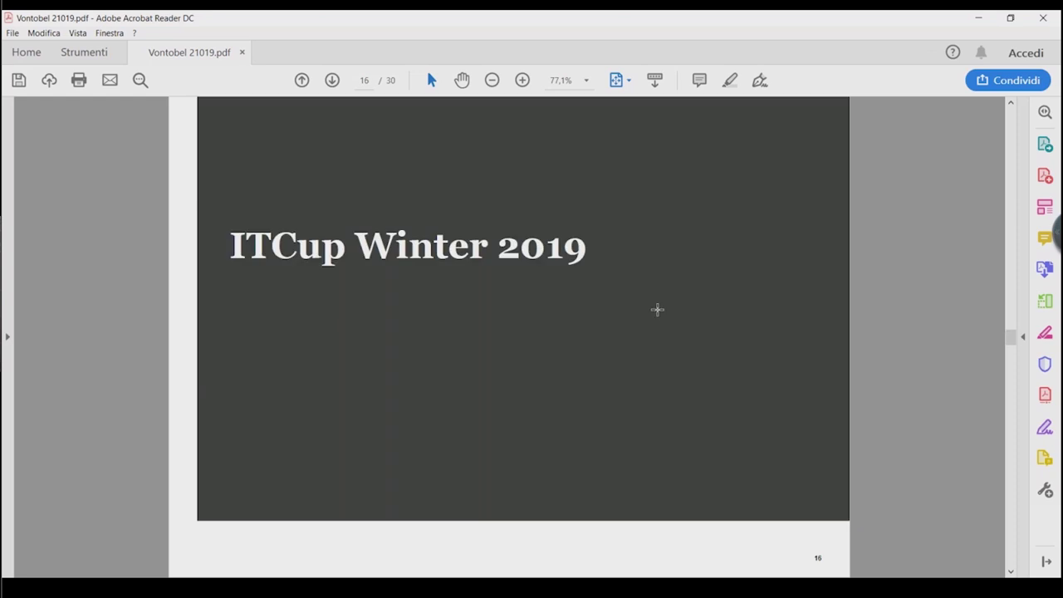
scroll(656, 309, down, 3)
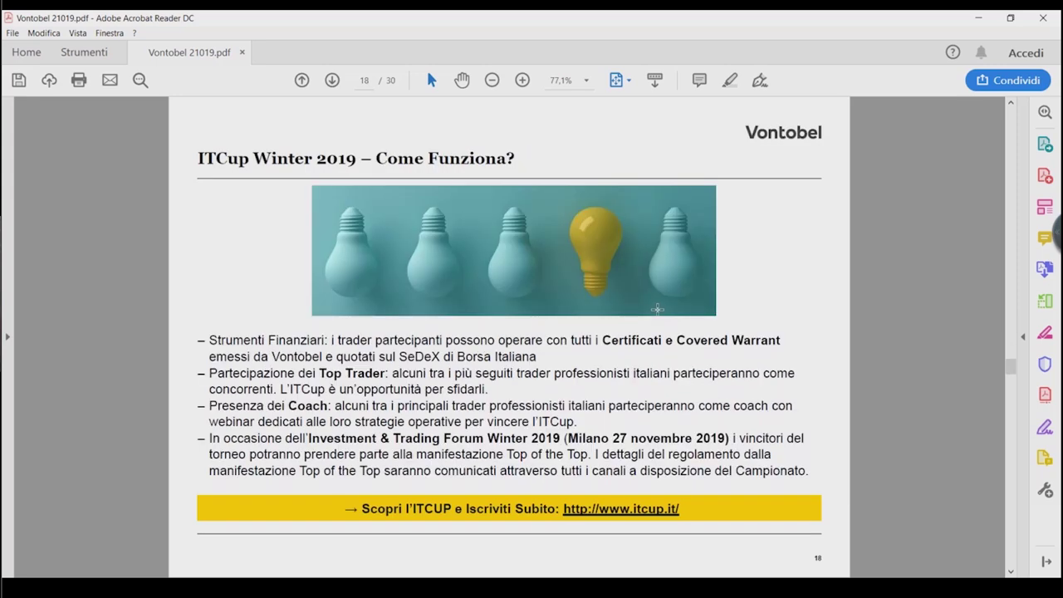
scroll(657, 309, down, 1)
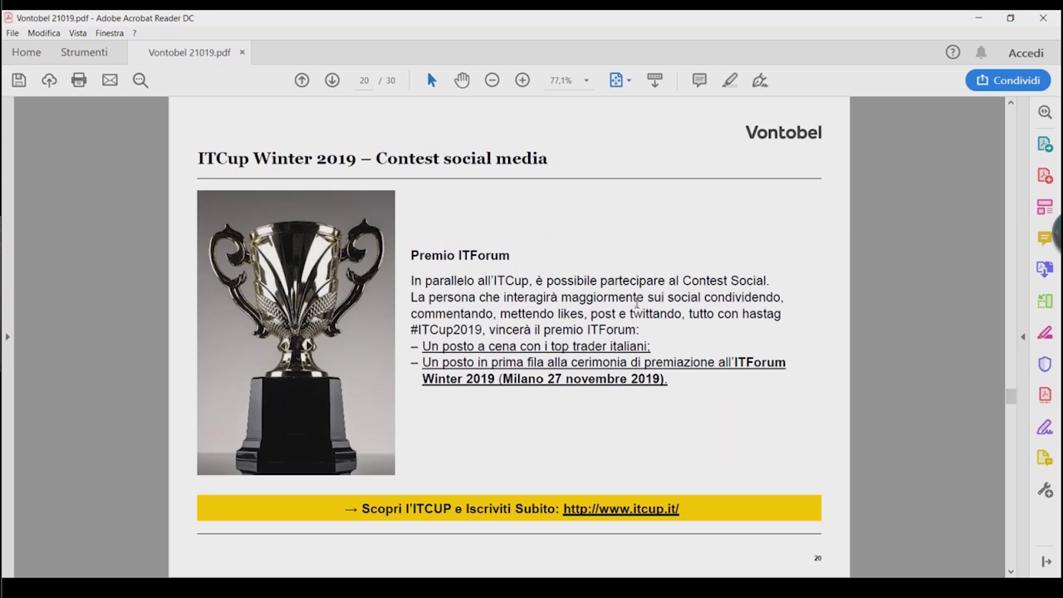
scroll(636, 307, down, 4)
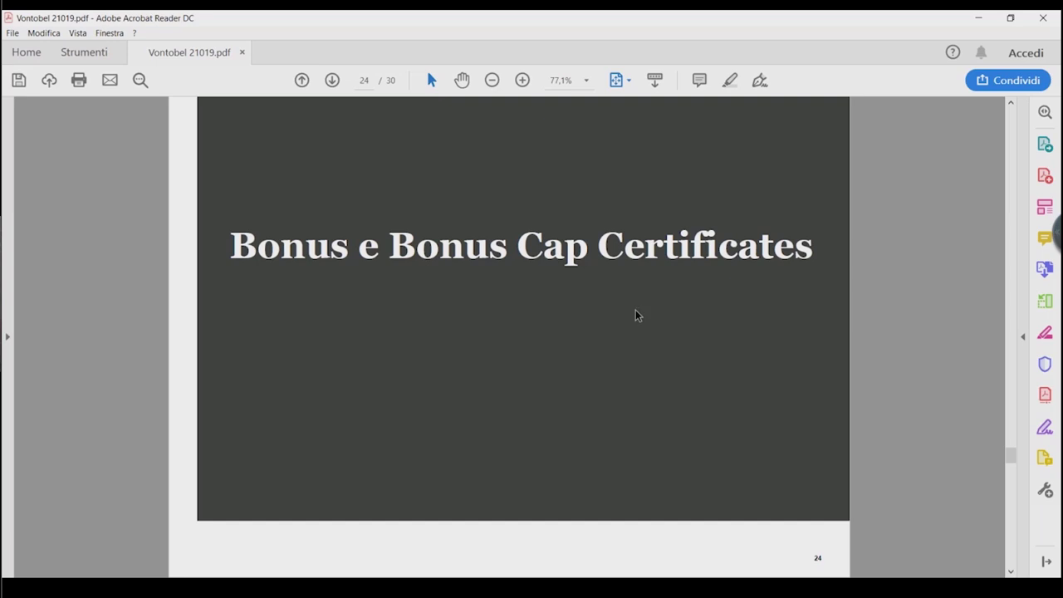
scroll(636, 314, down, 1)
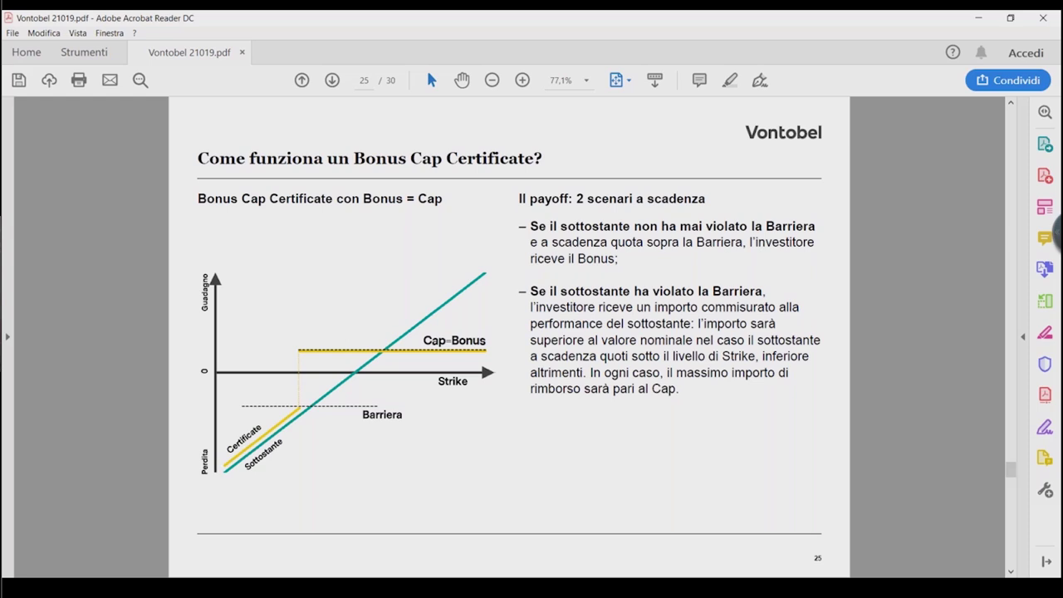
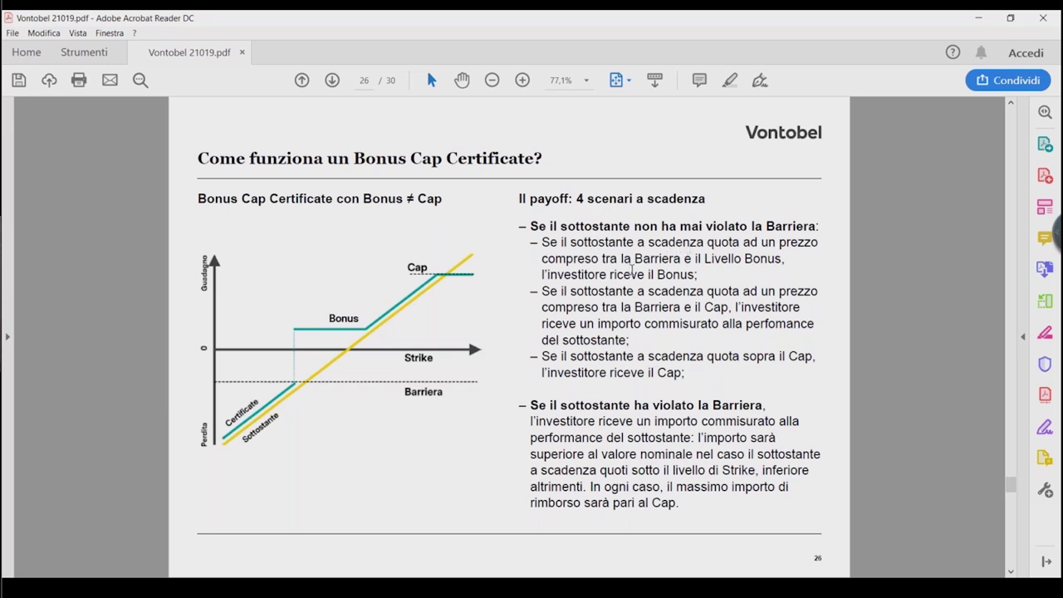
Highlight the unbroken-barrier payoff scenarios on the Bonus ≠ Cap slide on page 26 and compare it with the neighbouring slides.
drag(542, 275, 696, 278)
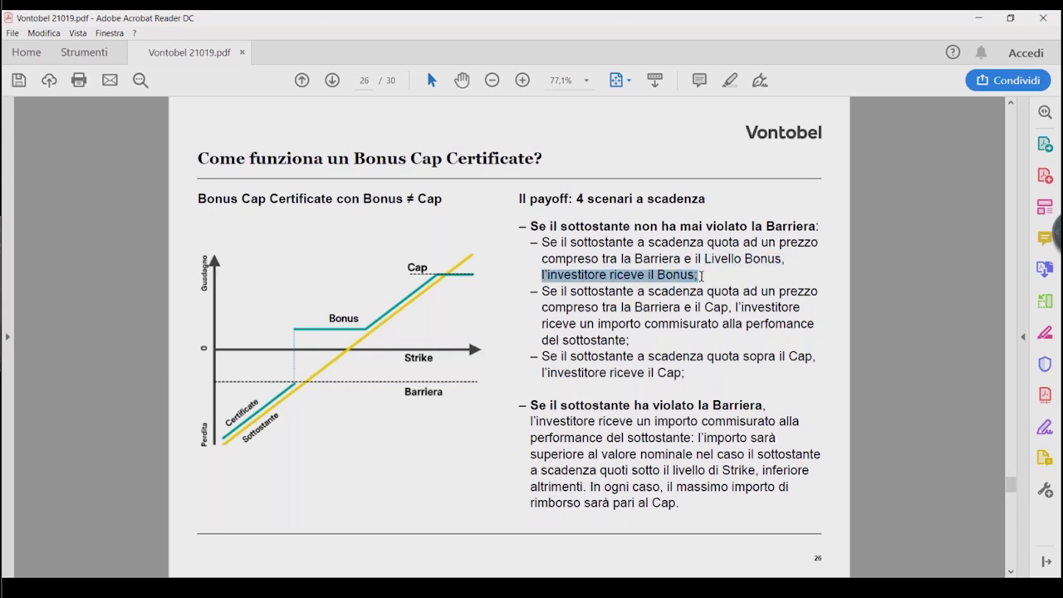
click(559, 296)
drag(559, 291, 807, 349)
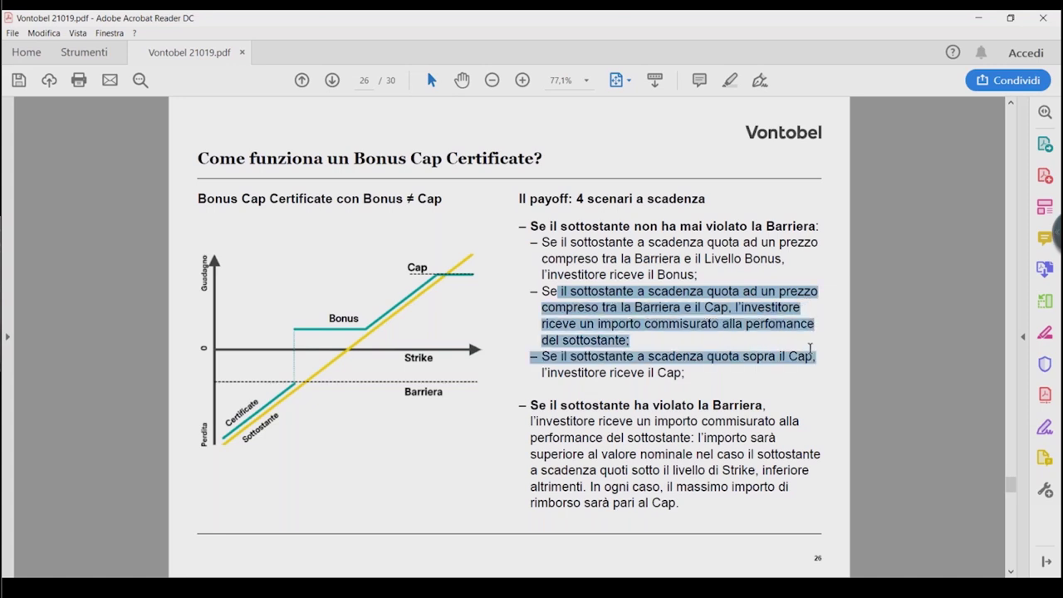
click(674, 342)
drag(610, 325, 737, 343)
click(707, 341)
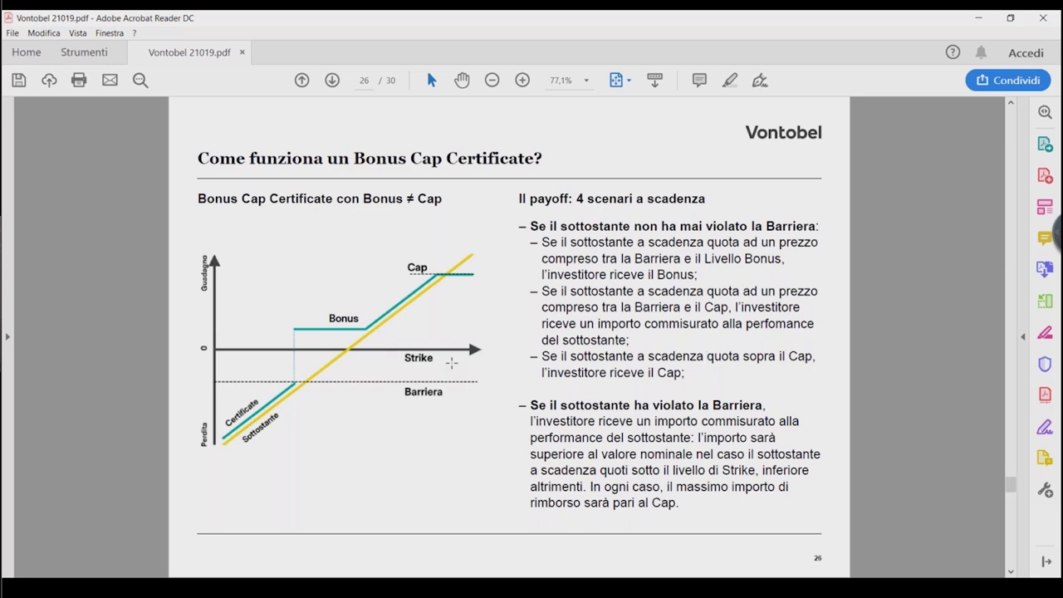
scroll(606, 467, down, 2)
scroll(551, 443, up, 2)
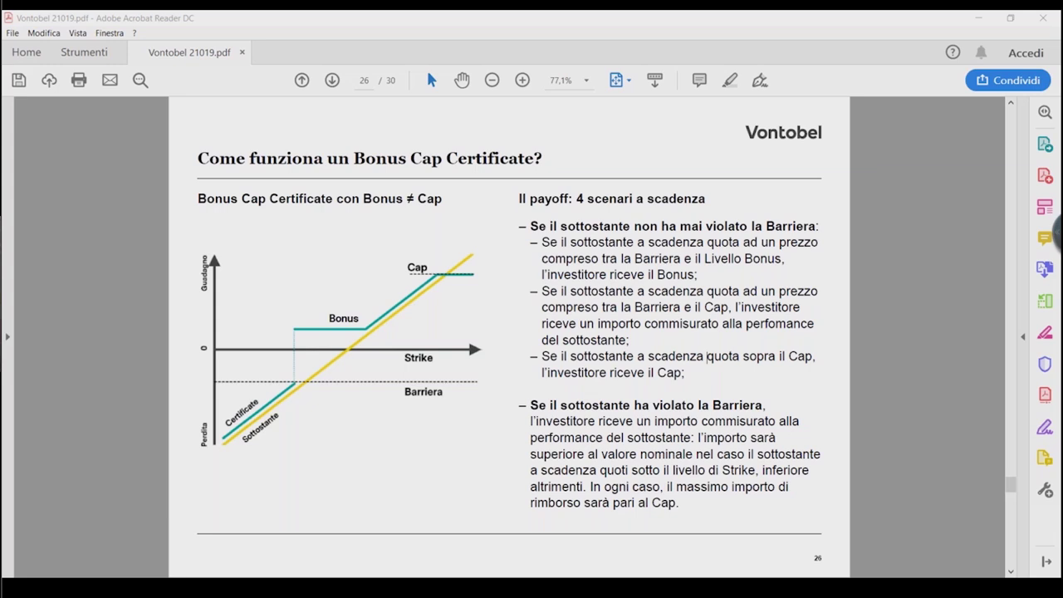
Mark the path from Barriera to Bonus and circle the Cap on page 26's payoff graph, then clear the marks.
scroll(368, 268, down, 1)
scroll(470, 312, up, 1)
mouse_move(272, 379)
mouse_down()
mouse_move(336, 337)
mouse_move(320, 330)
mouse_move(343, 349)
mouse_move(367, 315)
mouse_move(378, 315)
mouse_move(380, 349)
mouse_up()
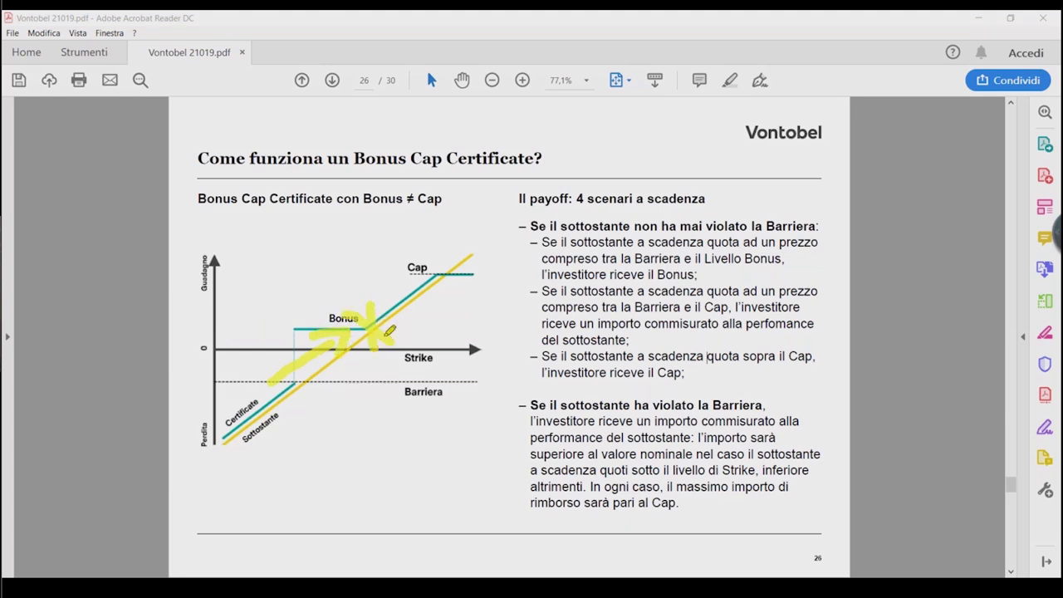
mouse_move(439, 240)
mouse_down()
mouse_move(435, 286)
mouse_move(455, 240)
mouse_up()
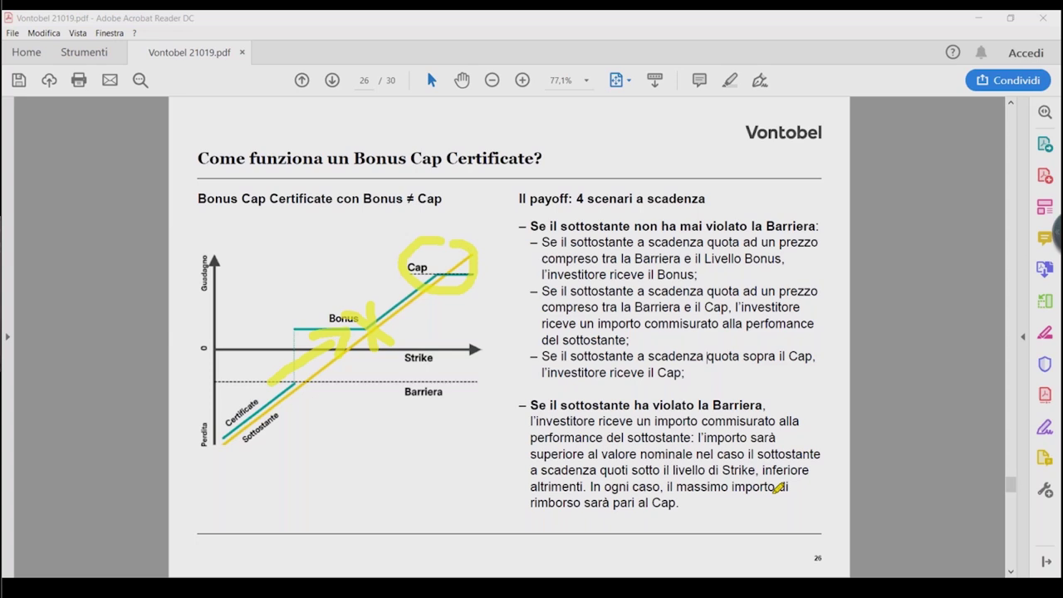
key(Escape)
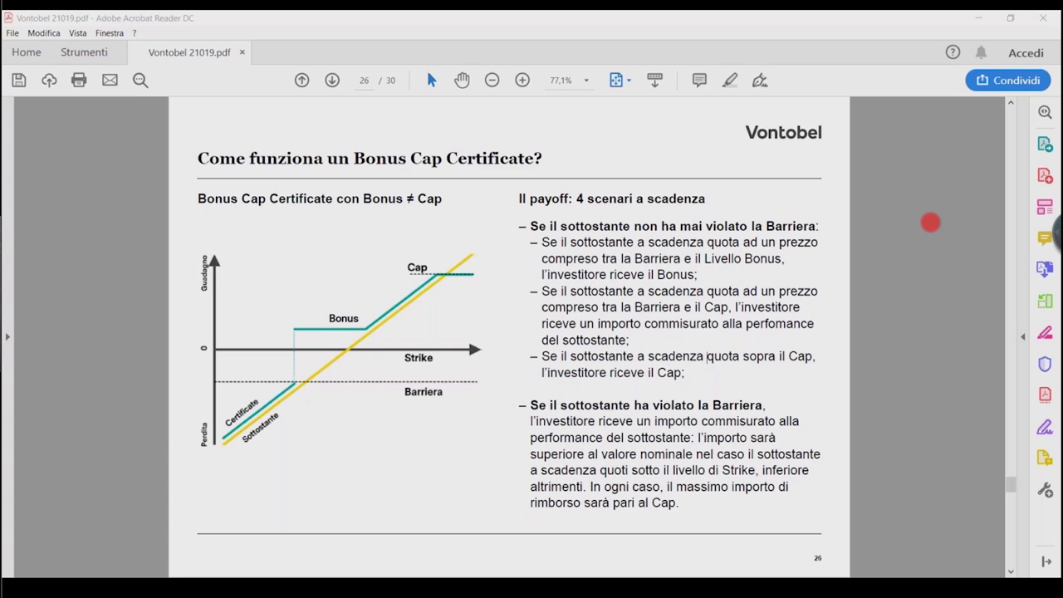
Circle the Cap area again and cross the end of the Bonus plateau on the payoff graph, then erase the annotations.
mouse_move(453, 223)
mouse_down()
mouse_move(438, 301)
mouse_move(396, 220)
mouse_up()
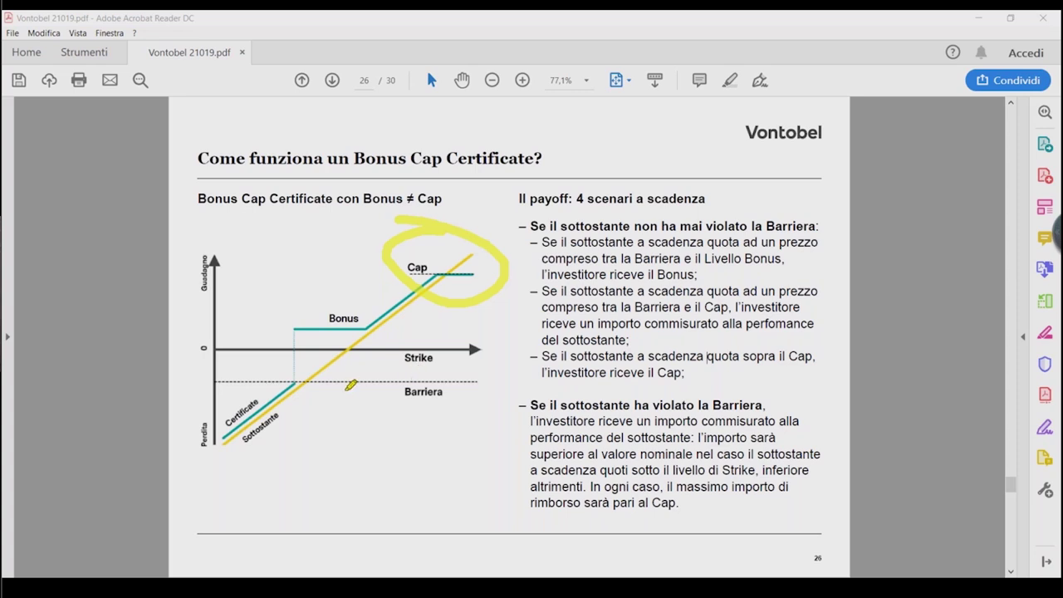
mouse_move(359, 309)
mouse_down()
mouse_move(380, 358)
mouse_move(378, 309)
mouse_up()
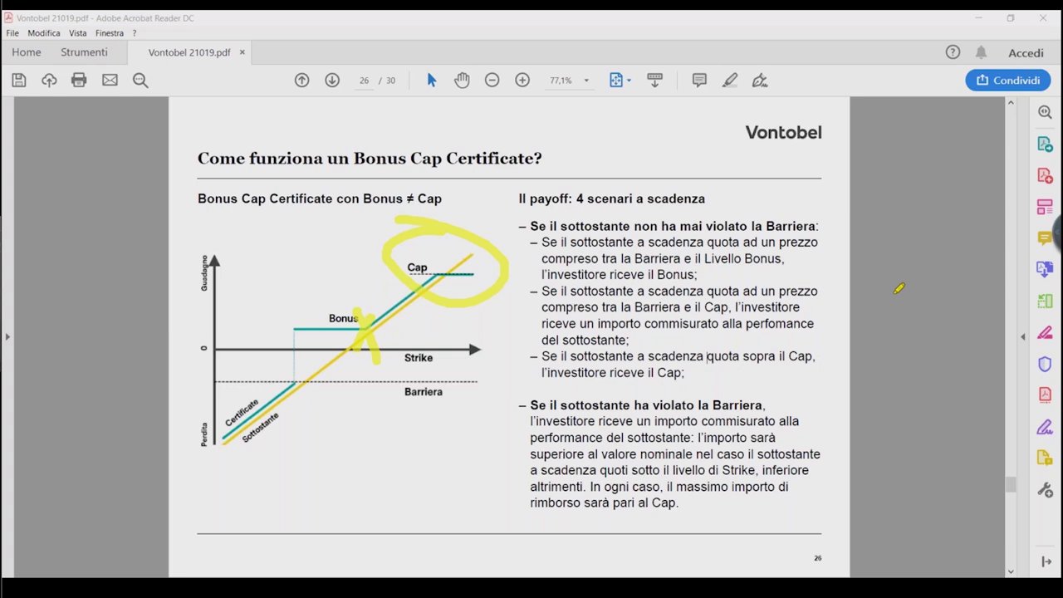
key(Escape)
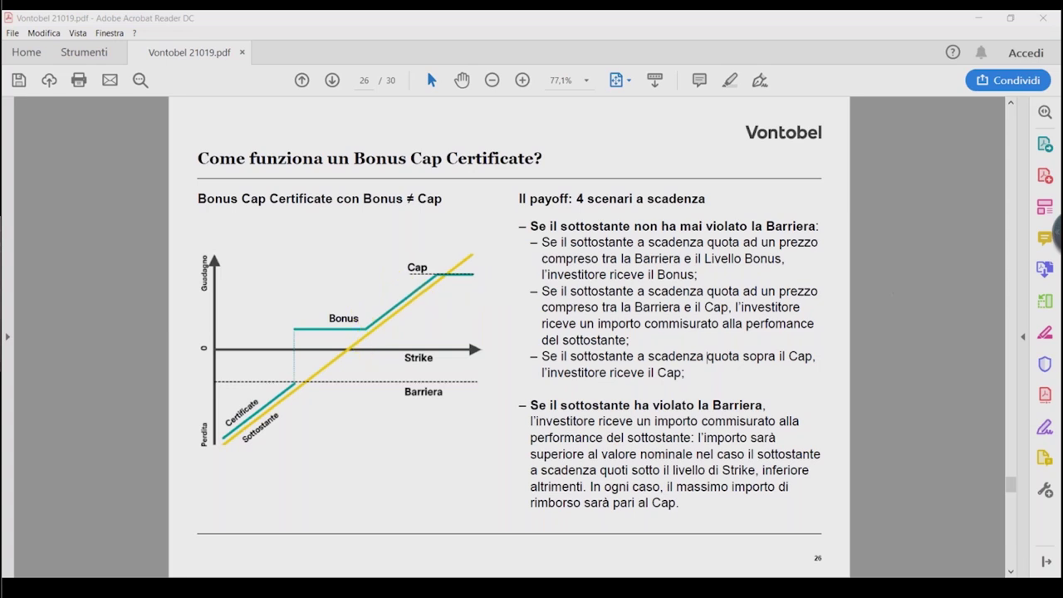
Highlight the Bonus and Cap percentages of the Intesa Sanpaolo and Enel rows in the Bonus Cap Certificates table on page 27.
scroll(586, 367, down, 1)
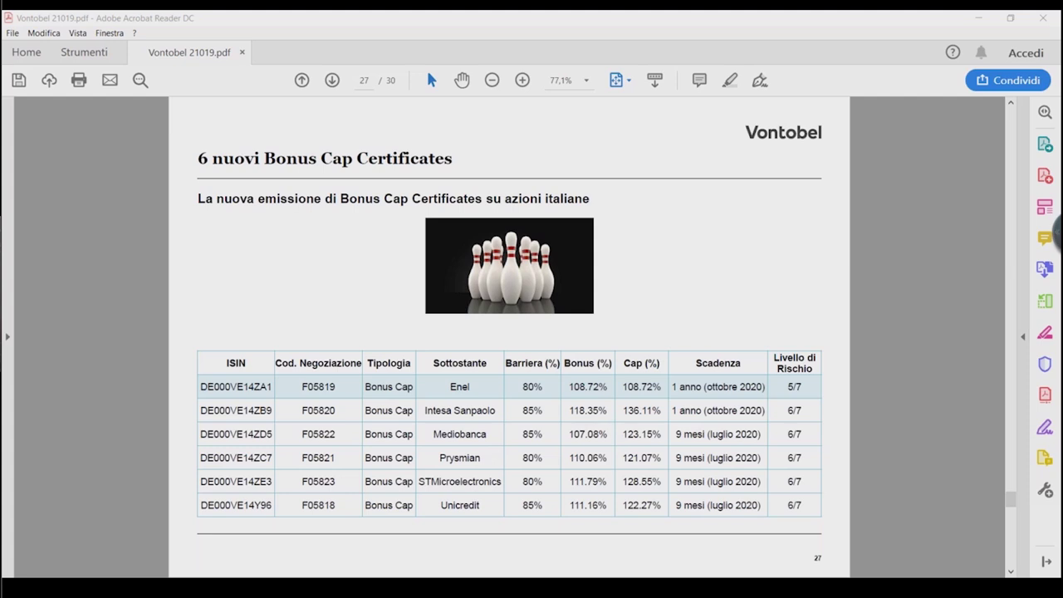
drag(572, 404, 664, 404)
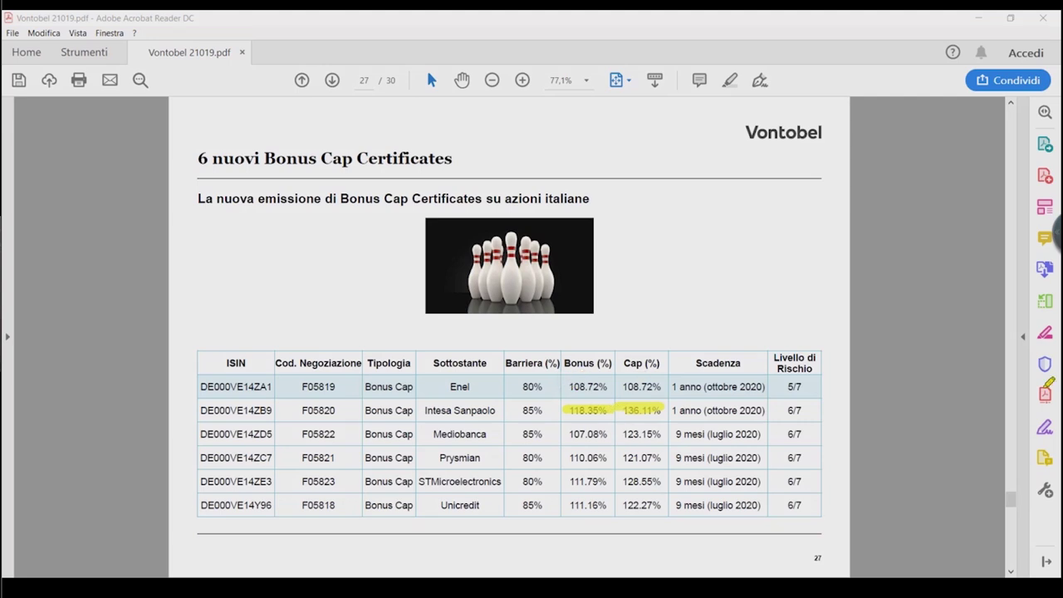
drag(572, 387, 651, 386)
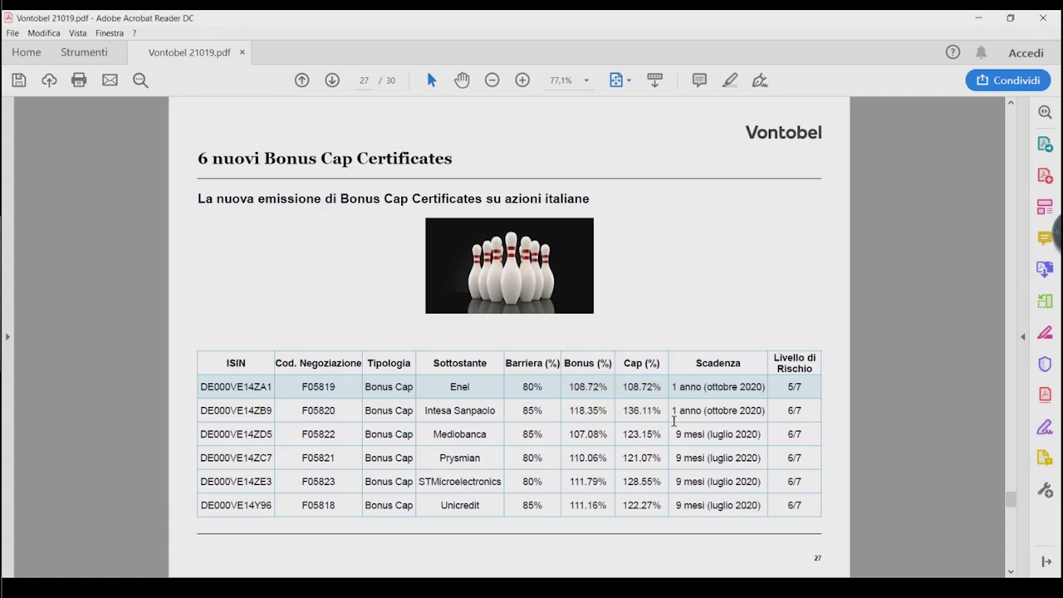
Compare the Bonus Cap Certificates table with the Bonus Certificate payoff and new-issue slides on pages 28 and 29.
scroll(674, 422, down, 2)
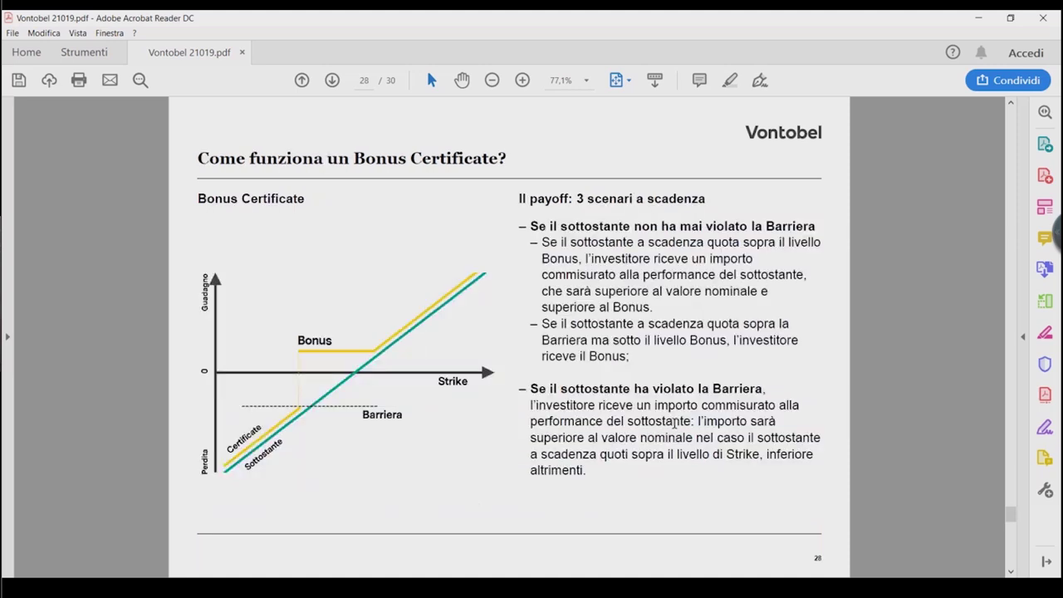
scroll(674, 422, up, 2)
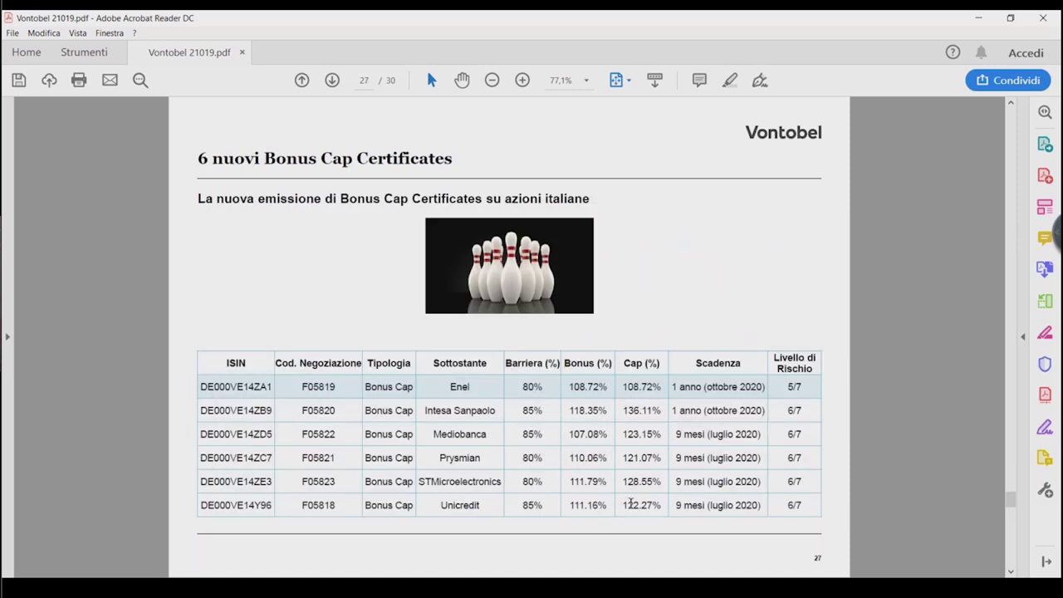
scroll(634, 467, down, 2)
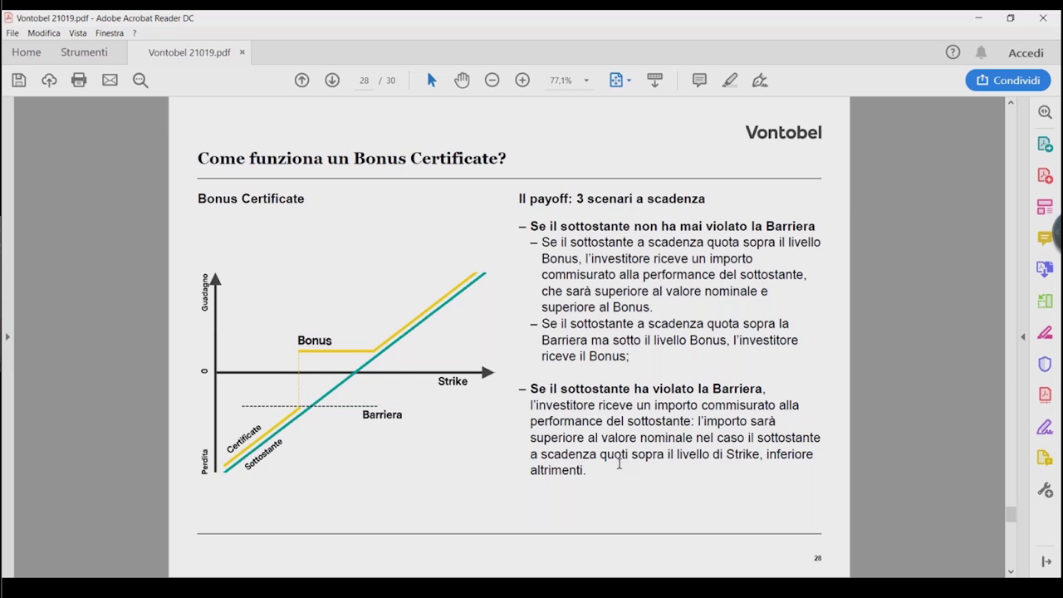
scroll(618, 464, up, 1)
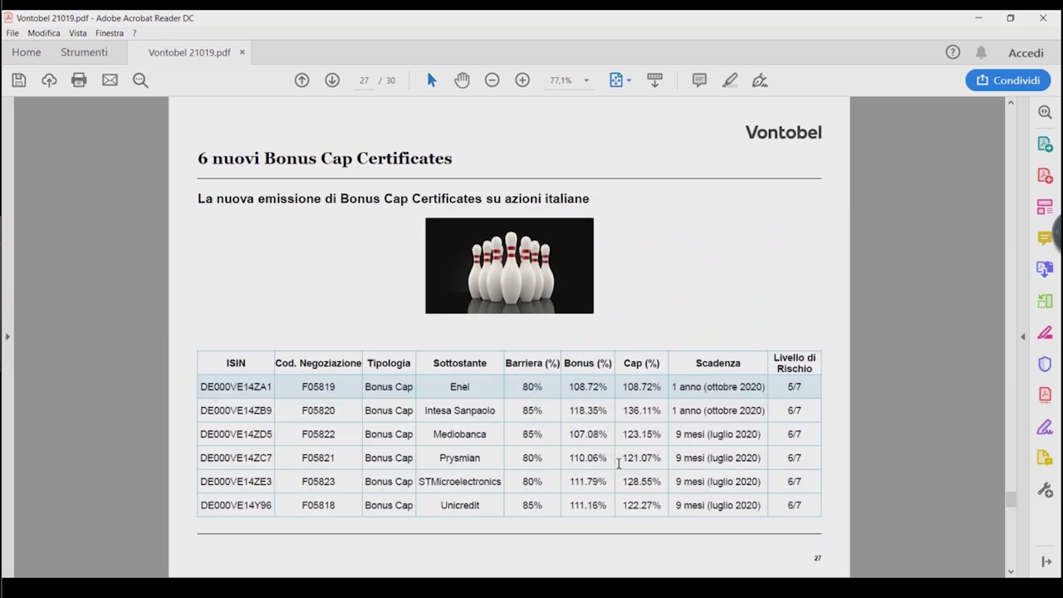
scroll(618, 463, down, 2)
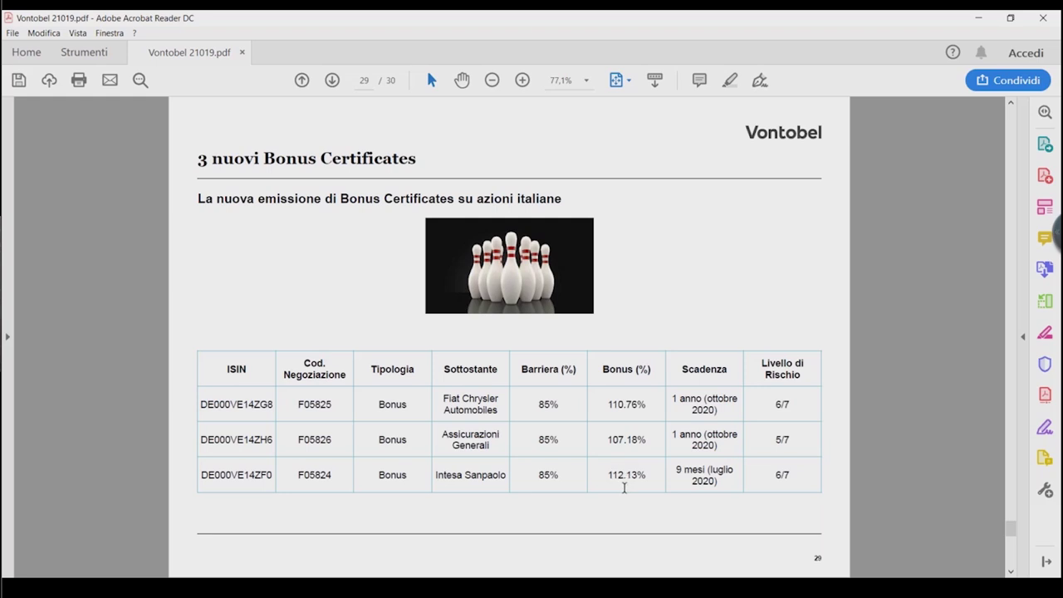
scroll(631, 496, down, 1)
scroll(631, 496, up, 1)
scroll(629, 496, up, 1)
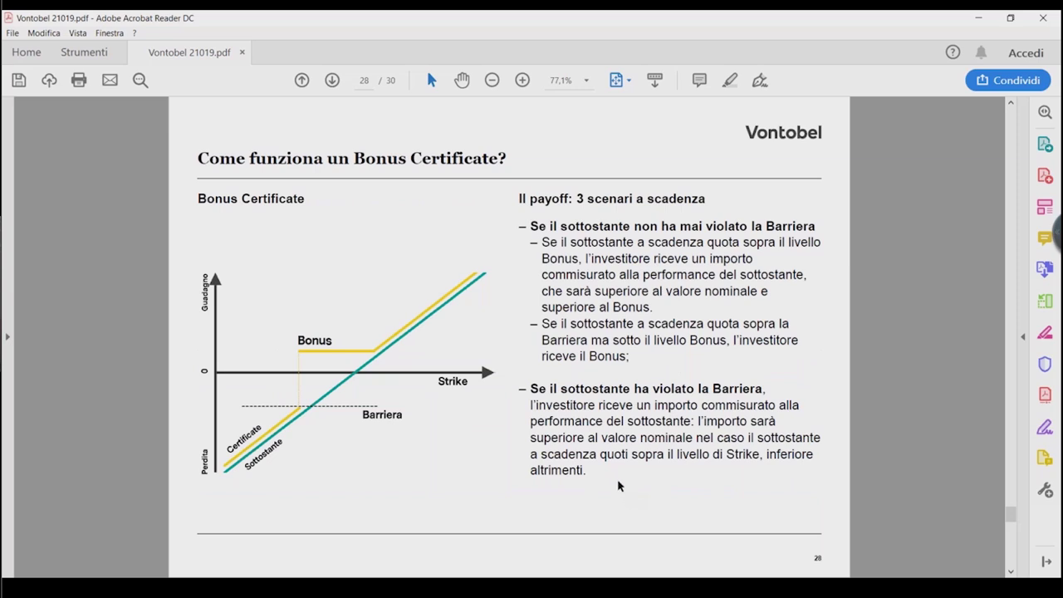
scroll(617, 485, up, 1)
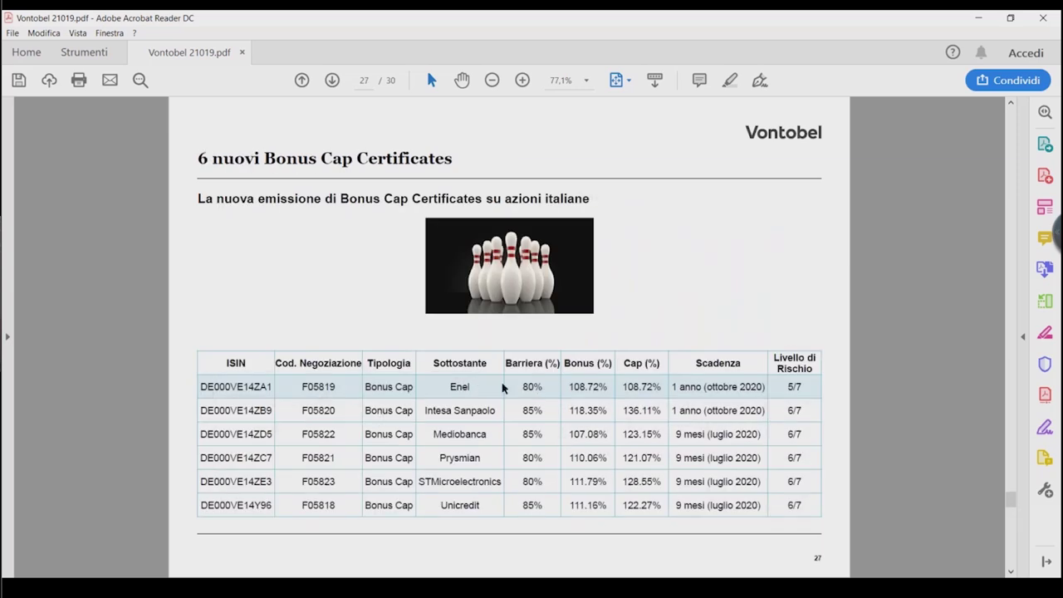
Point out Enel's matching Bonus and Cap percentages and Intesa Sanpaolo's Cap by selecting the figures in the page 27 table.
drag(569, 387, 659, 385)
click(684, 306)
double_click(630, 387)
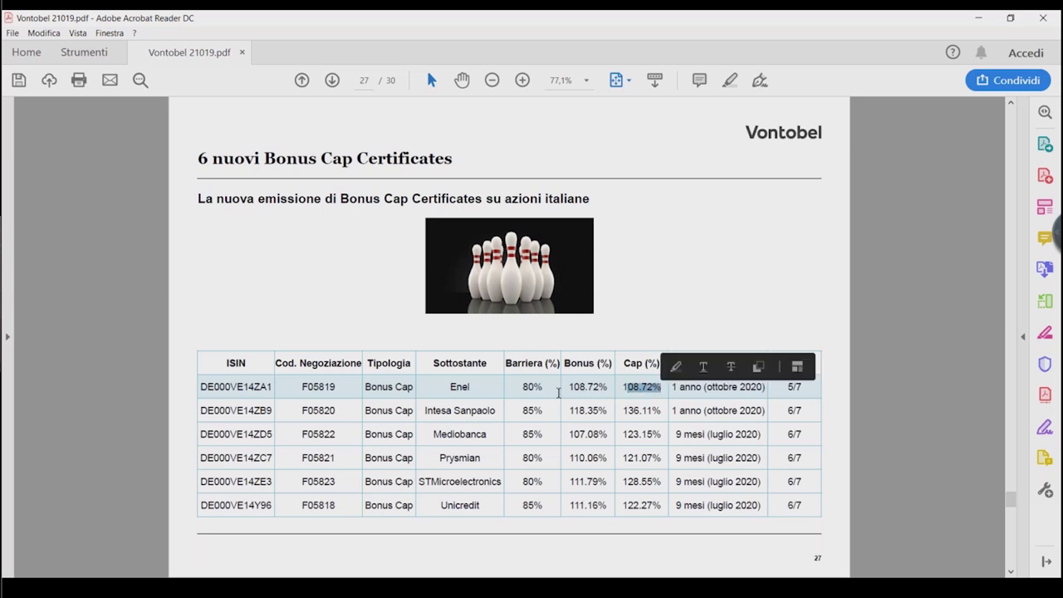
drag(567, 388, 603, 387)
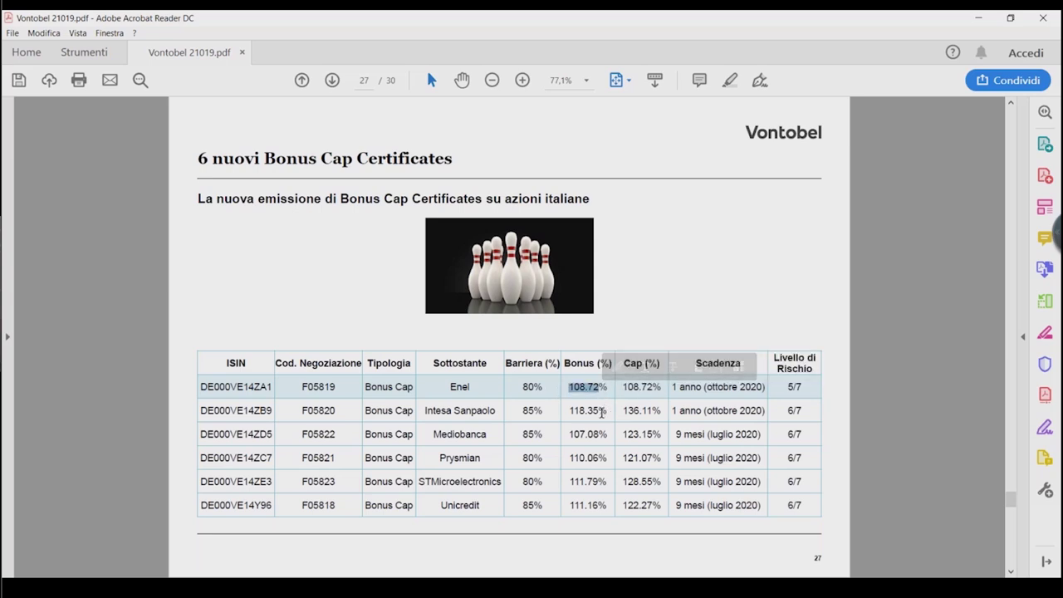
click(571, 408)
drag(572, 409, 662, 411)
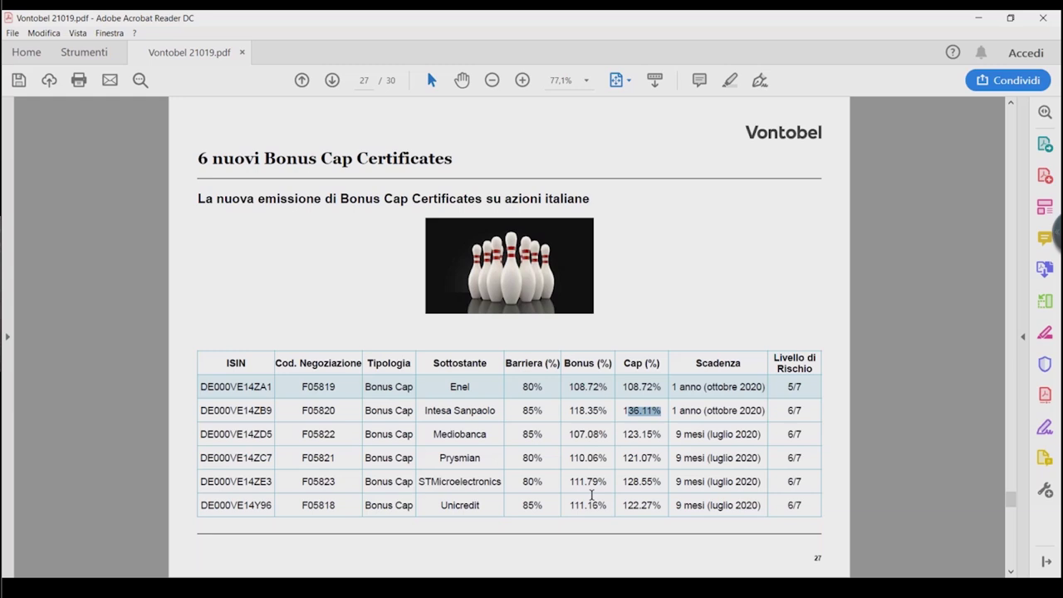
Point out the Fiat Chrysler Automobiles Bonus percentage on page 29, then return to the six Bonus Cap Certificates.
scroll(571, 490, down, 3)
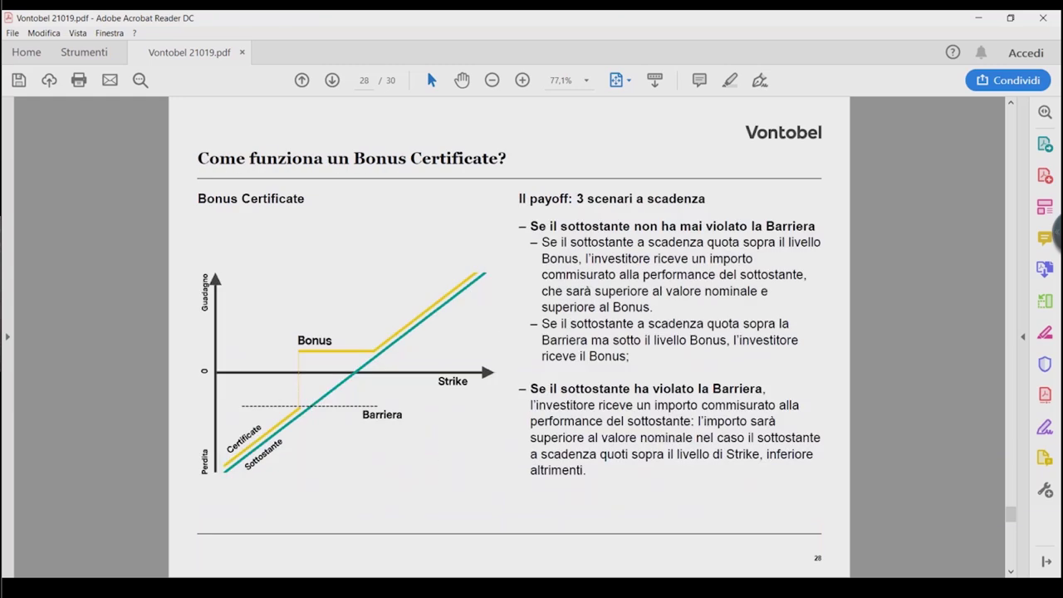
scroll(571, 490, down, 3)
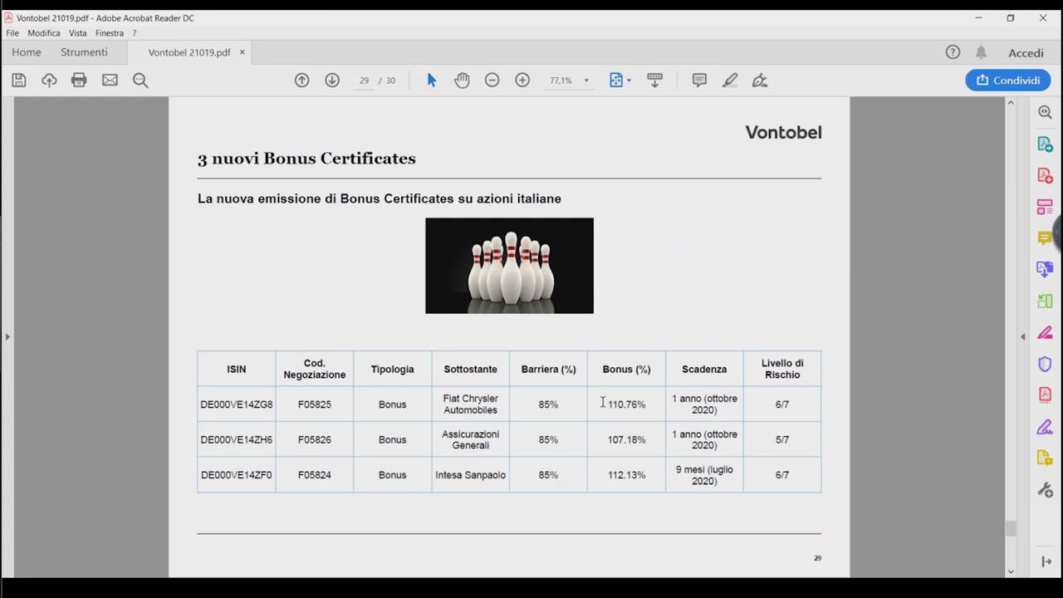
drag(606, 405, 641, 405)
scroll(489, 407, up, 2)
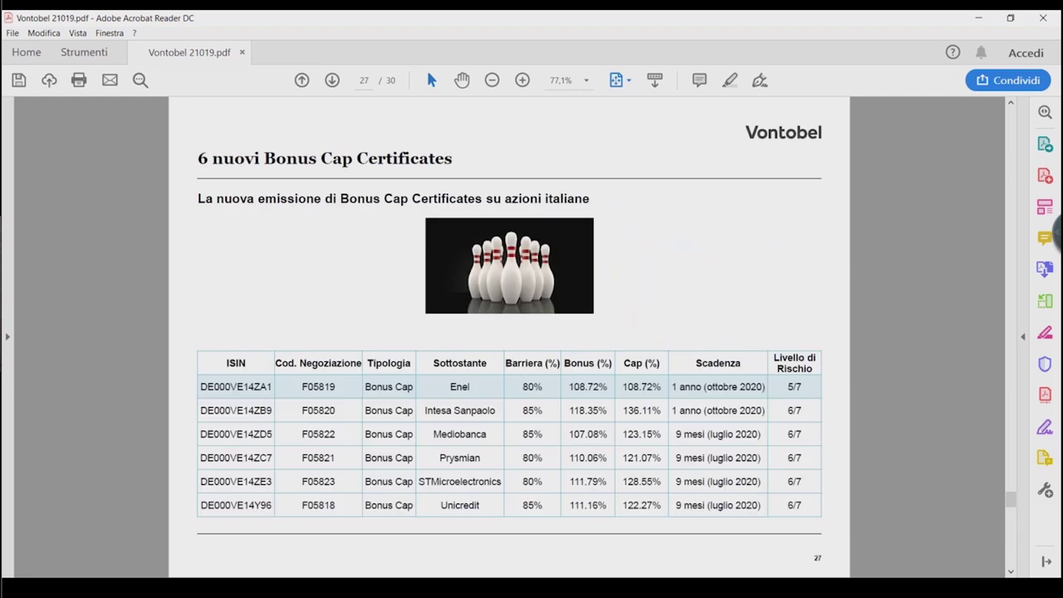
Copy the Enel certificate's ISIN from the Bonus Cap Certificates table and clear the selection.
double_click(226, 386)
right_click(227, 387)
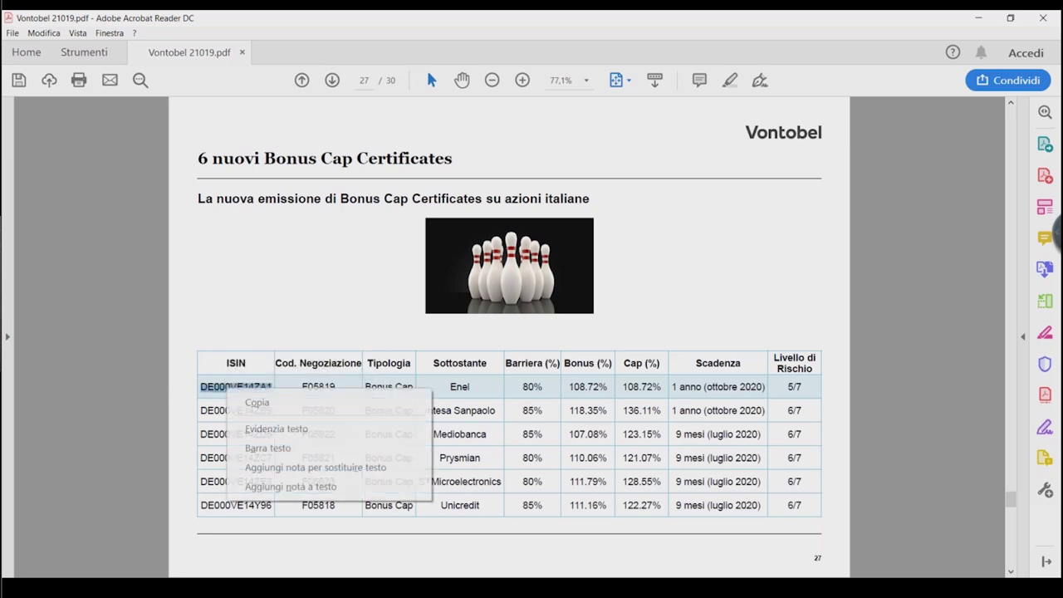
click(257, 404)
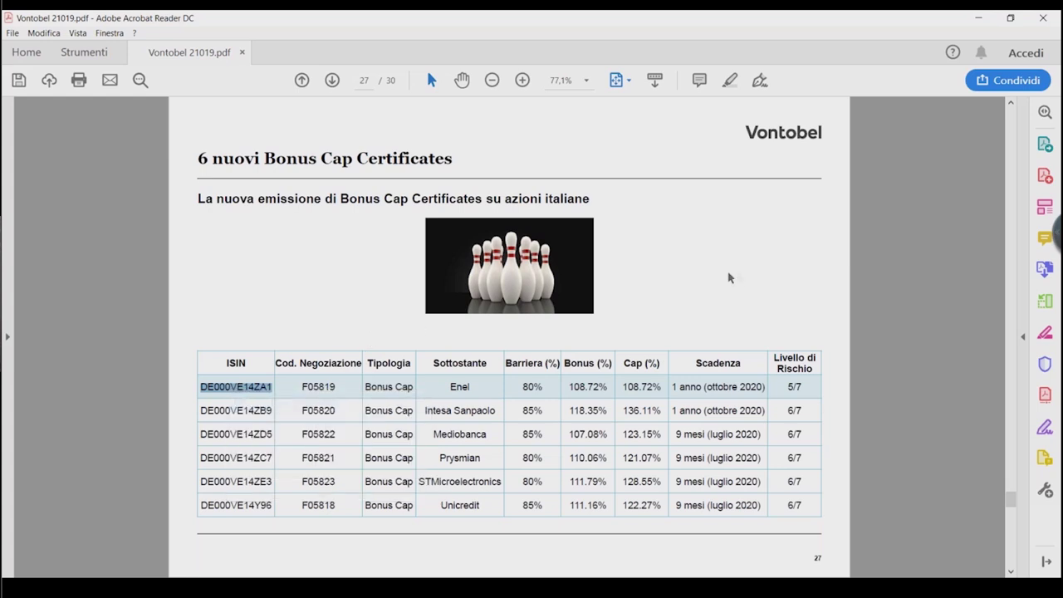
click(225, 336)
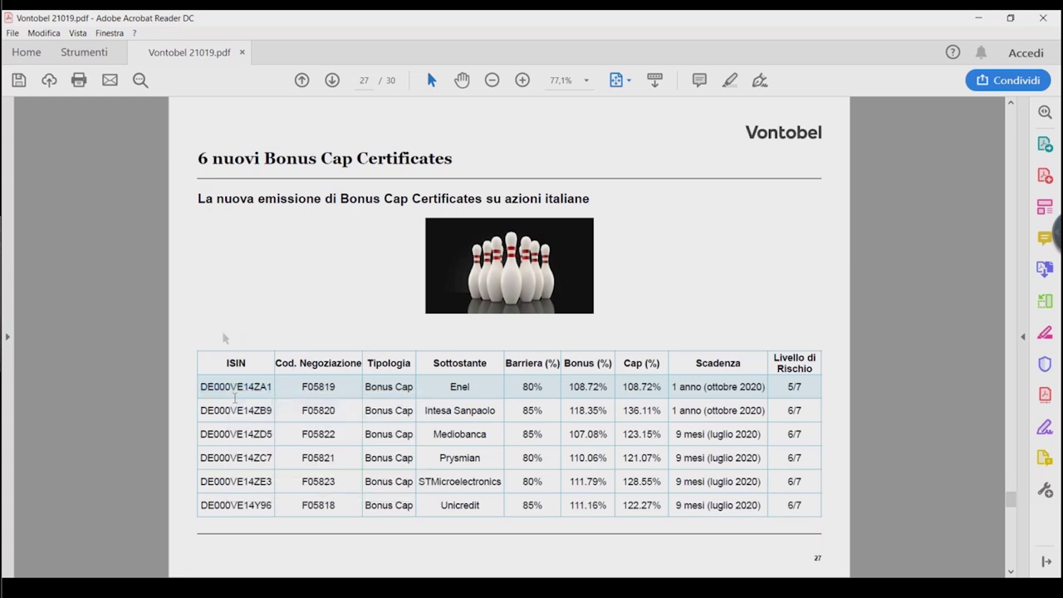
Review the three new Bonus Certificates on page 29 and go back to the Bonus Cap table on page 27.
scroll(242, 472, down, 2)
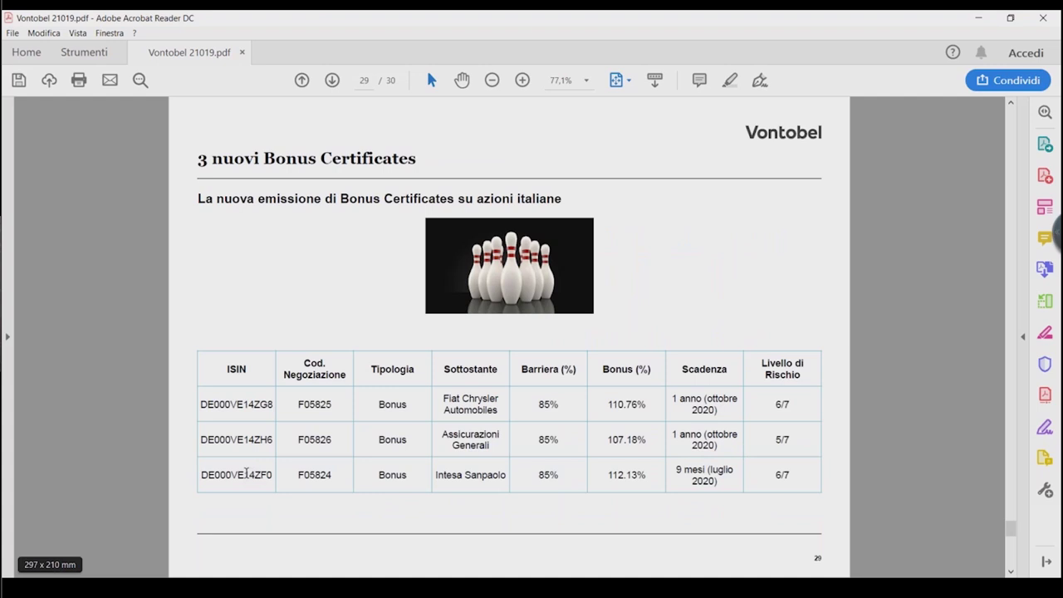
scroll(375, 462, down, 1)
scroll(376, 461, up, 2)
scroll(371, 458, up, 1)
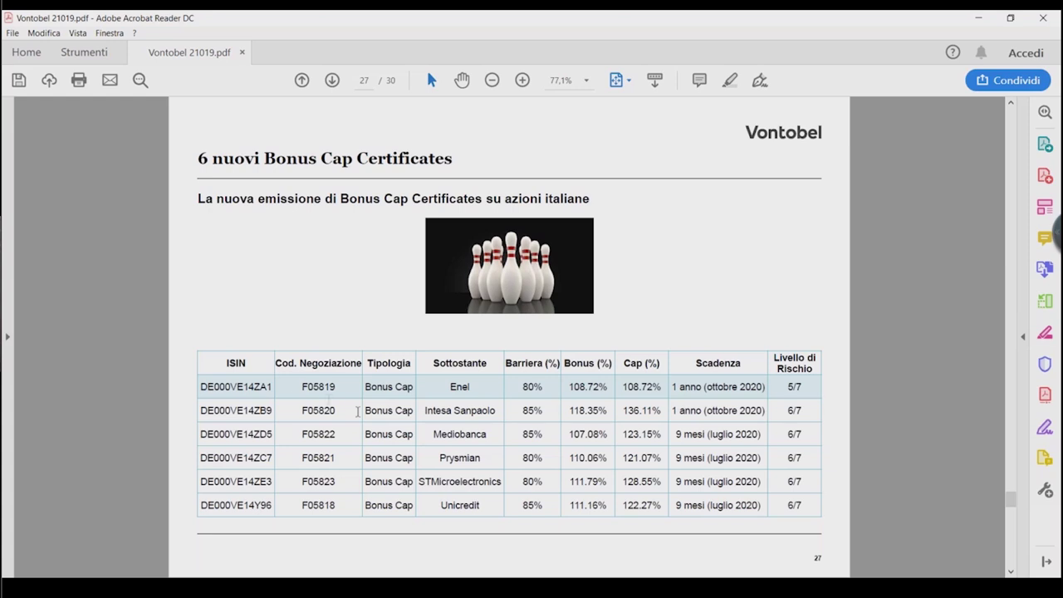
Copy Enel's ISIN DE000VE14ZA1 from the table, switch to Protrader and search for that instrument.
double_click(252, 387)
right_click(252, 387)
click(276, 399)
click(976, 16)
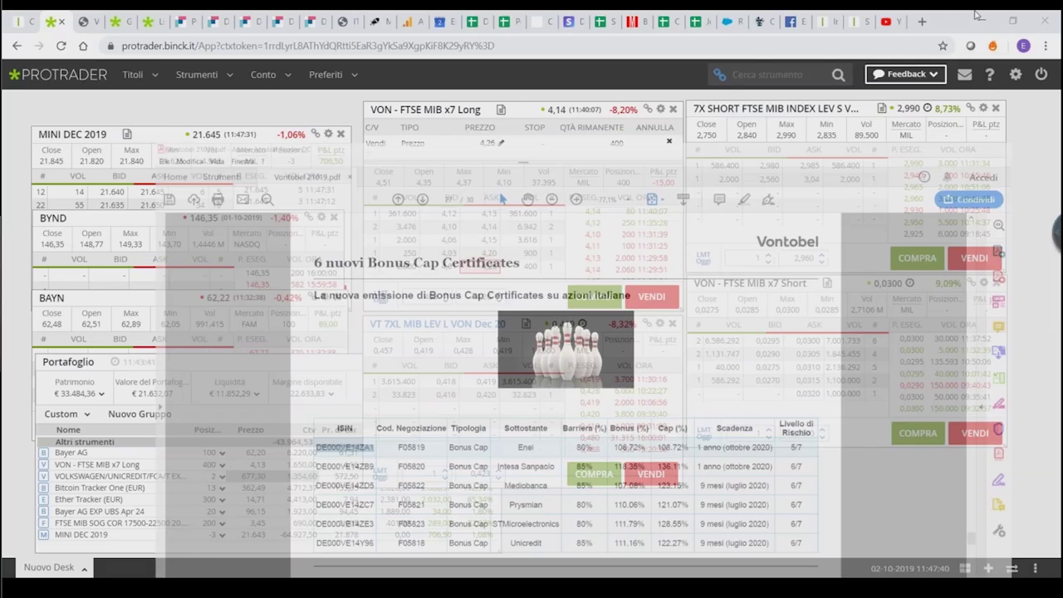
click(815, 75)
key(ctrl+v)
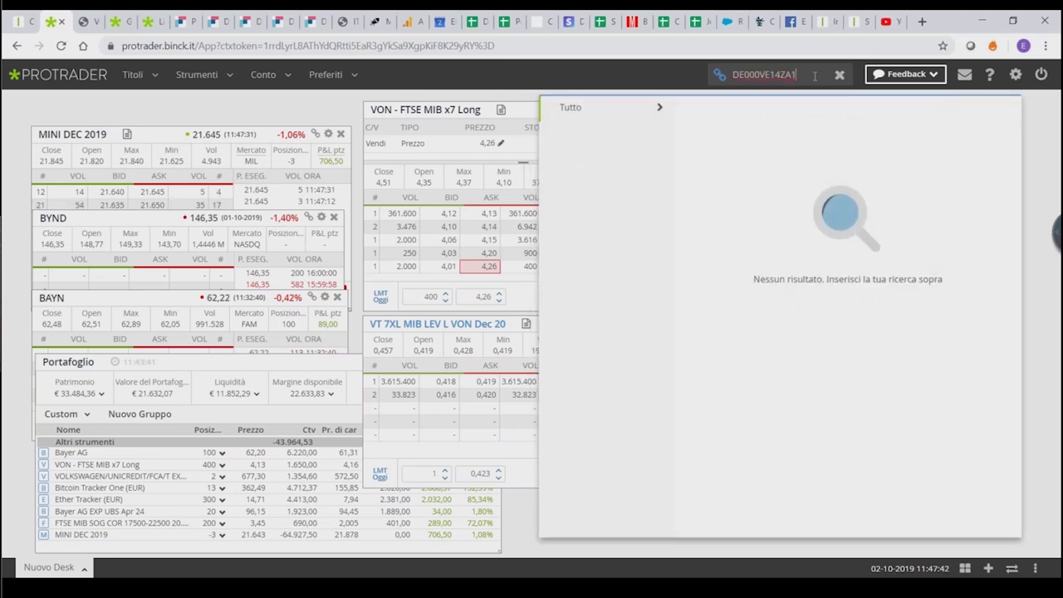
click(789, 114)
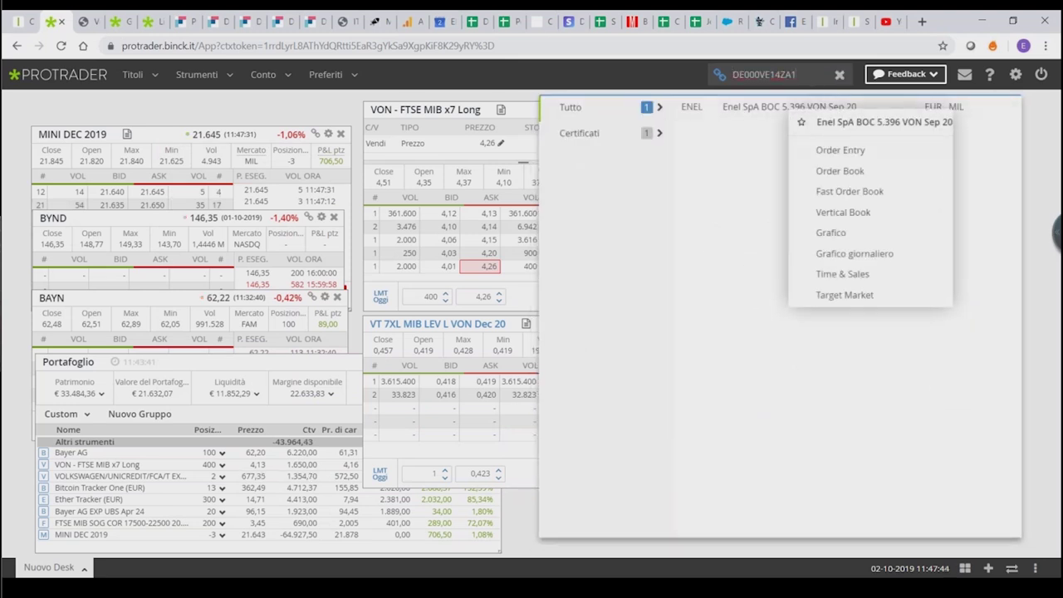
click(833, 172)
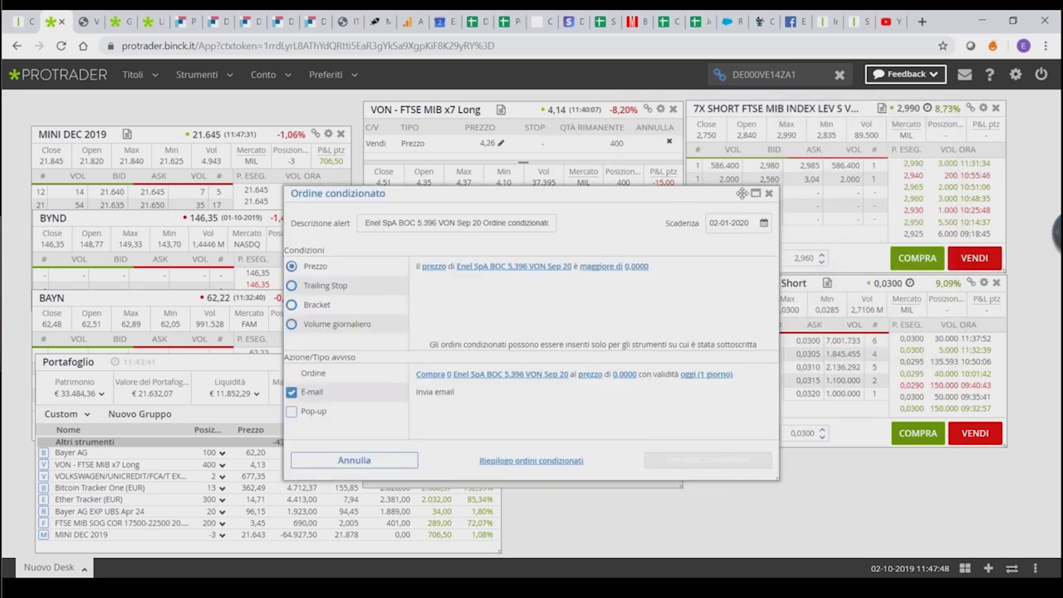
click(768, 194)
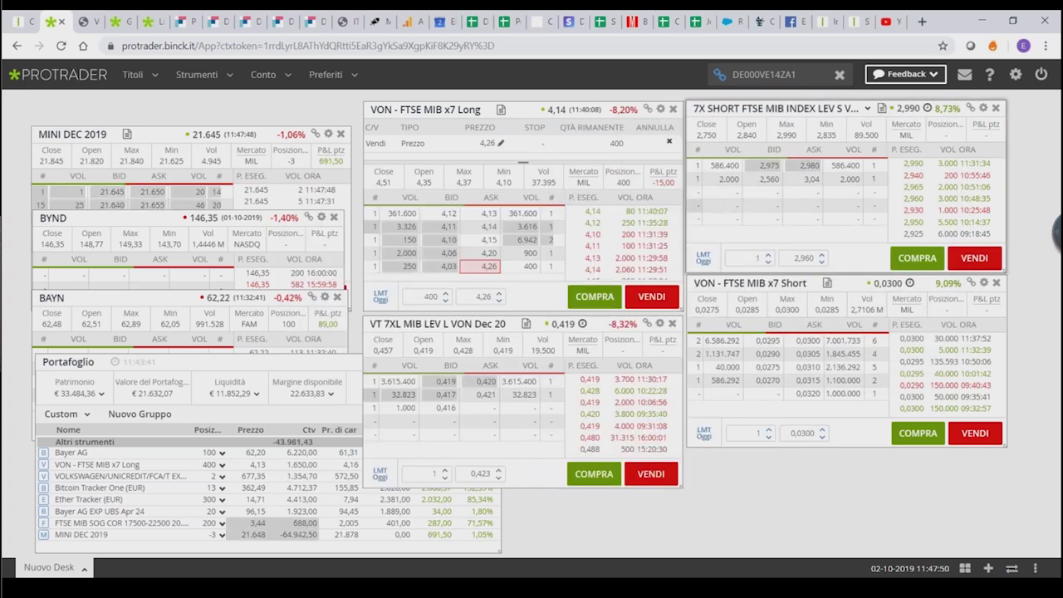
Open the Order Book for Enel SpA BOC 5.396 VON Sep 20 and move its window over the BAYN and Portafoglio windows.
click(764, 74)
click(834, 108)
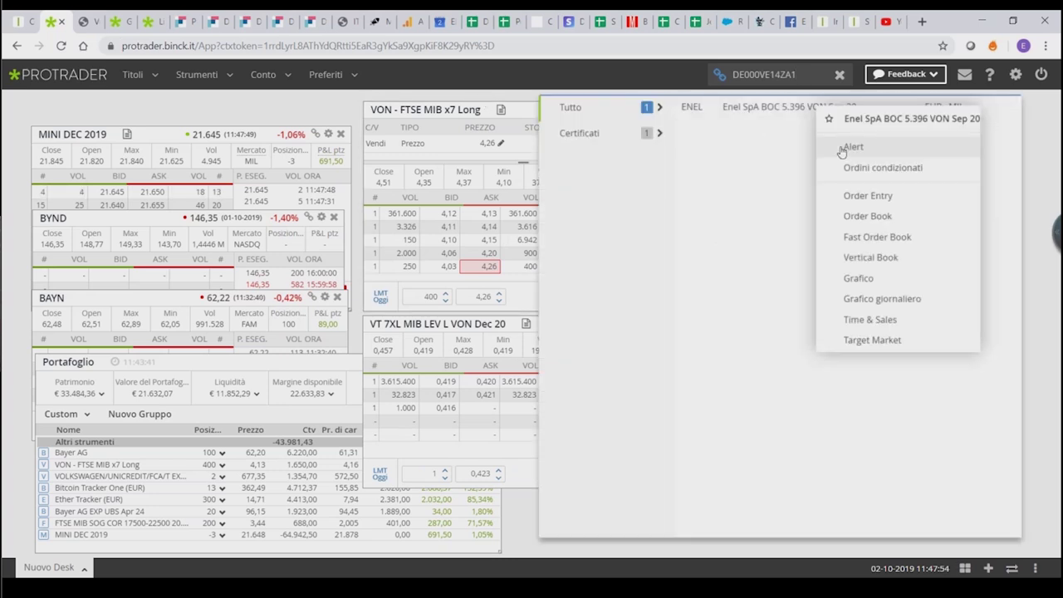
click(861, 219)
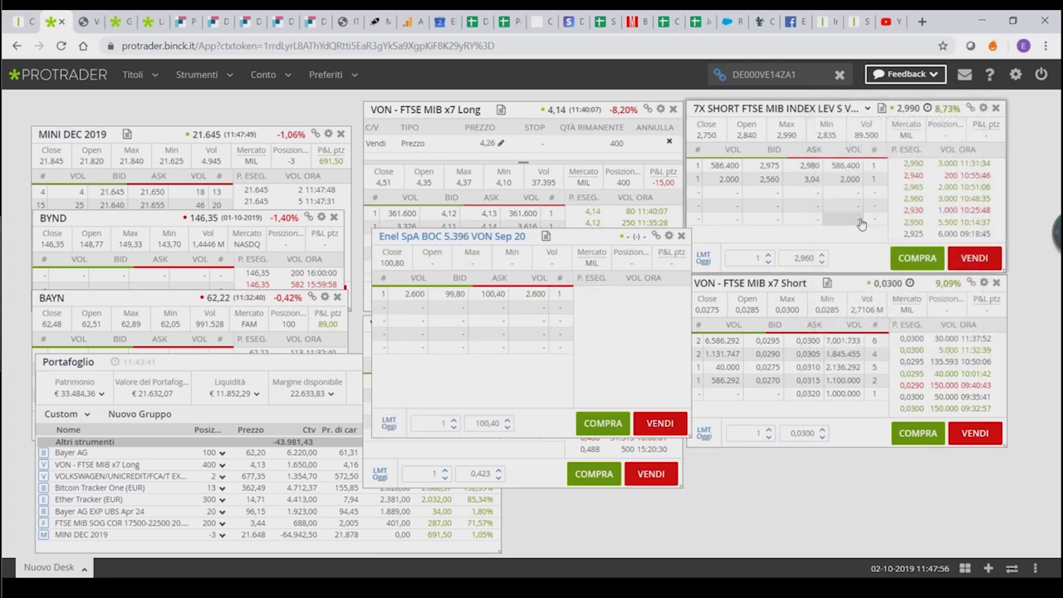
drag(462, 238, 192, 280)
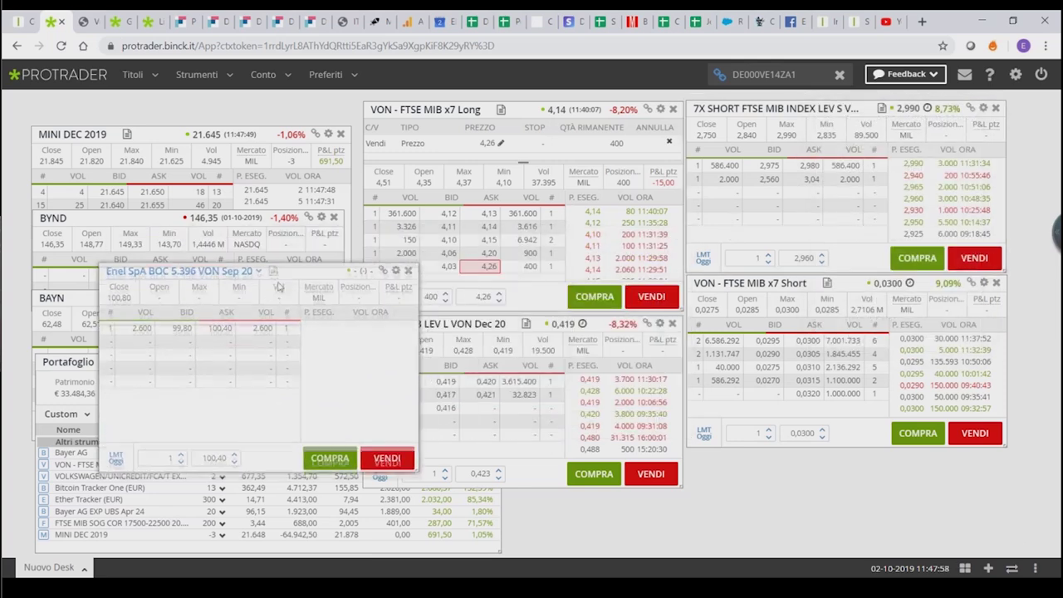
Download the Enel certificate's KID, view the new Bonus Certificates on page 29 of the Vontobel presentation and return to page 27.
click(273, 275)
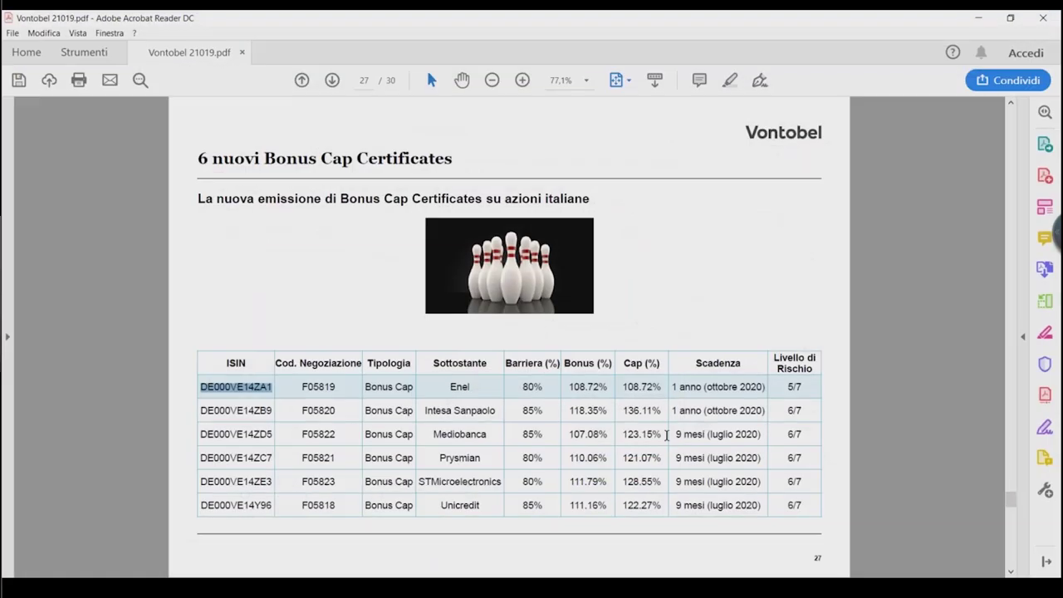
scroll(957, 424, down, 4)
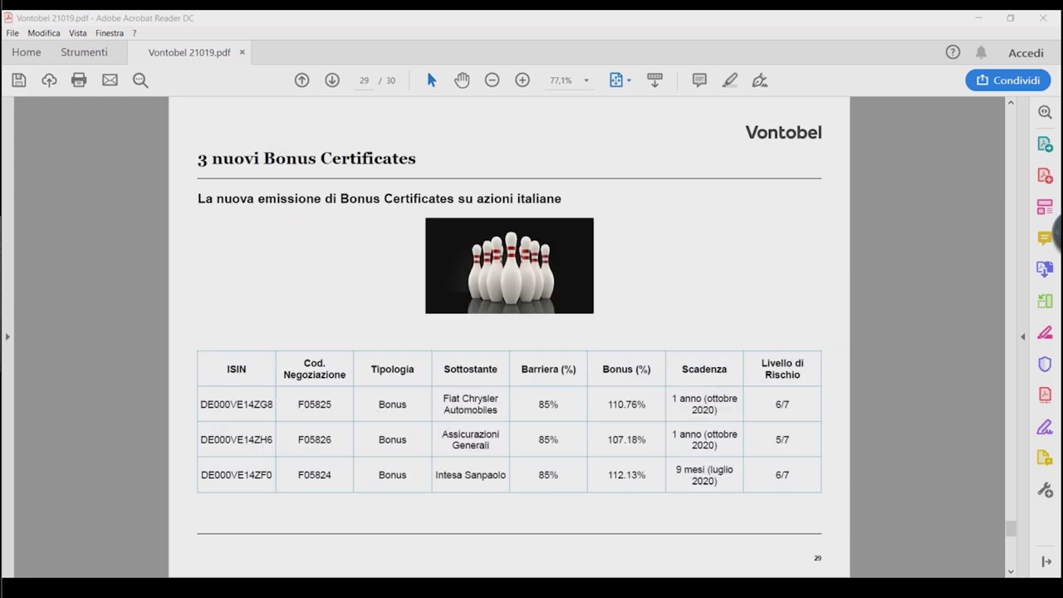
key(Left)
key(Left)
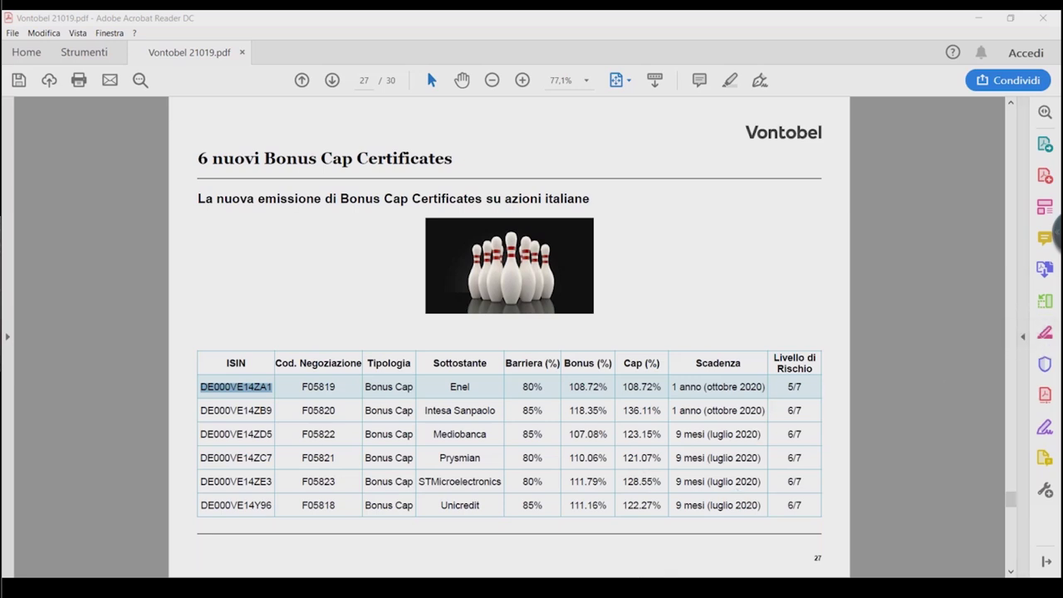
Look at the 5-minute Italy 40 Cash chart, return to the Bonus Cap table on page 27 and clear the ISIN selection.
mouse_move(629, 588)
click(702, 527)
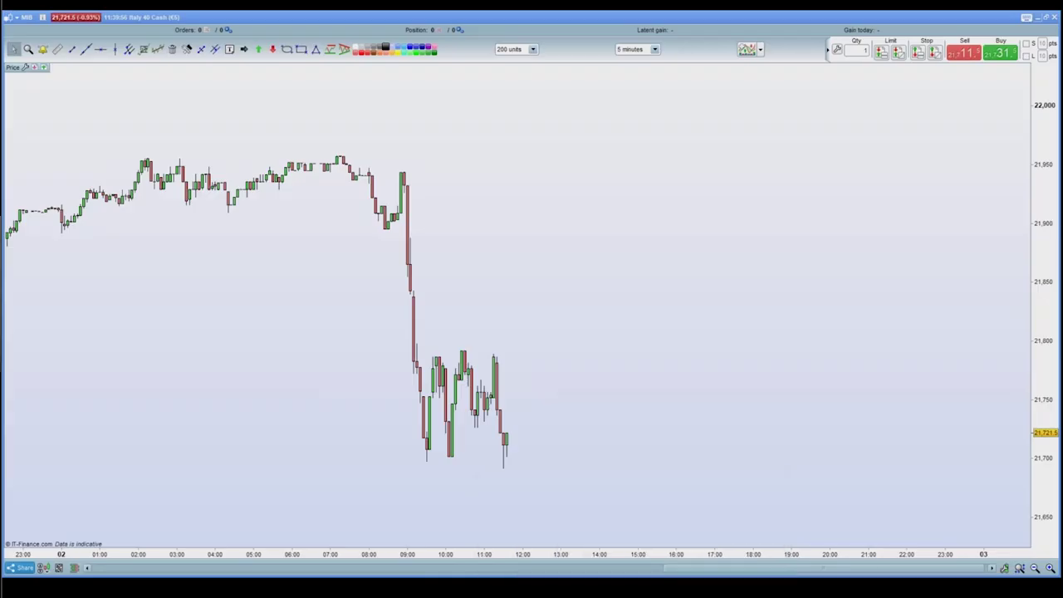
click(1039, 18)
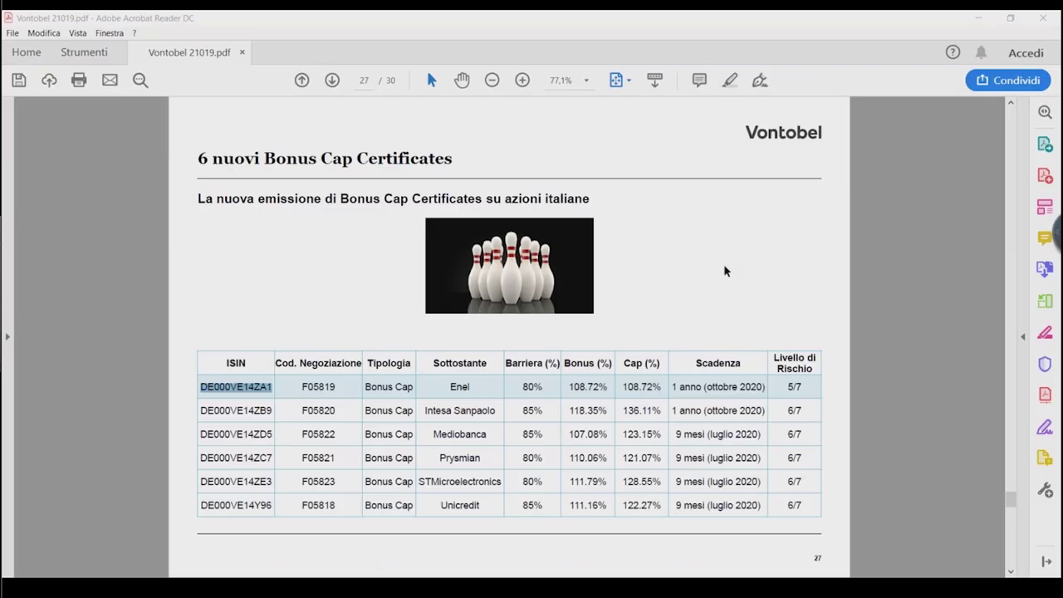
click(343, 249)
scroll(343, 248, up, 5)
scroll(361, 267, down, 10)
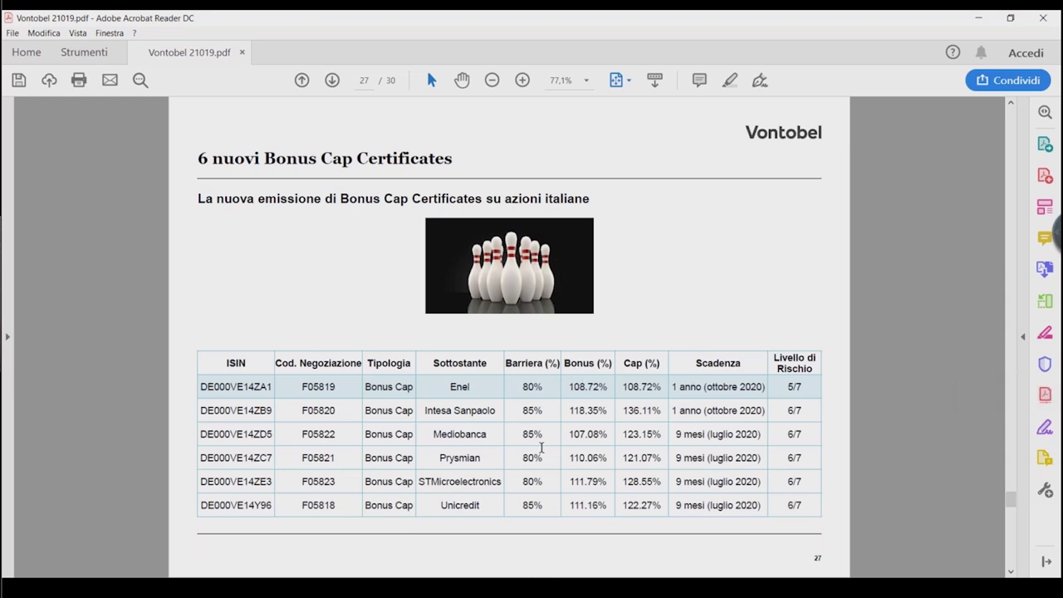
Switch to the Vontobel website in the browser and open the Prodotti di Investimento product list.
click(980, 18)
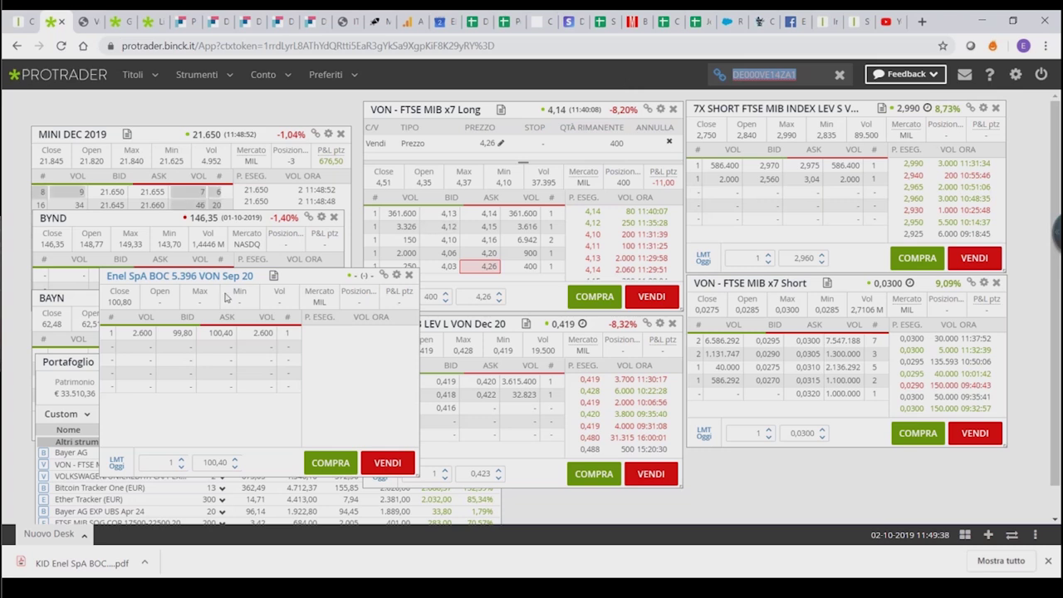
click(181, 21)
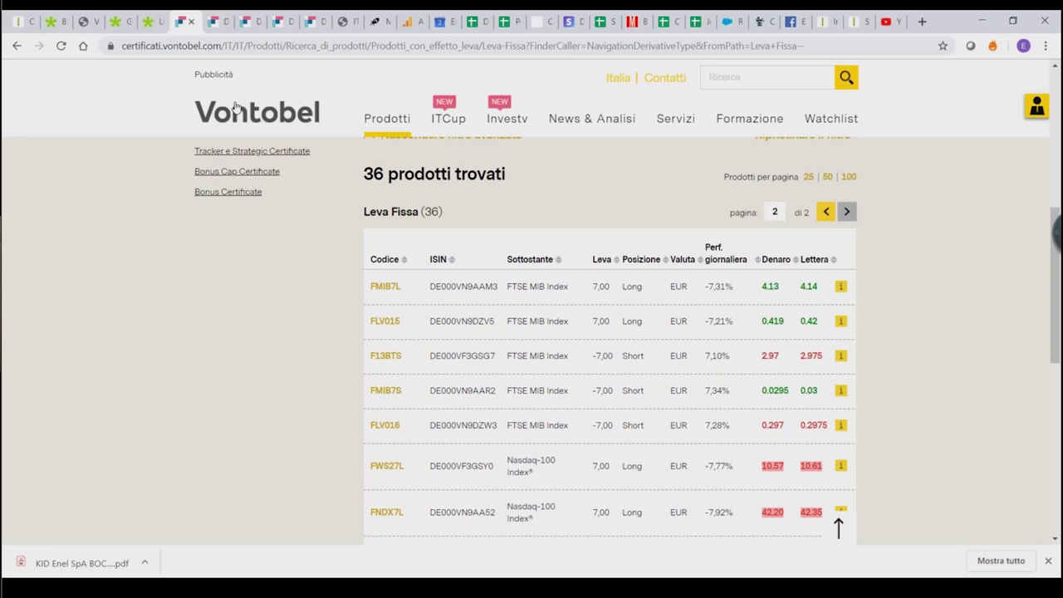
scroll(246, 159, up, 5)
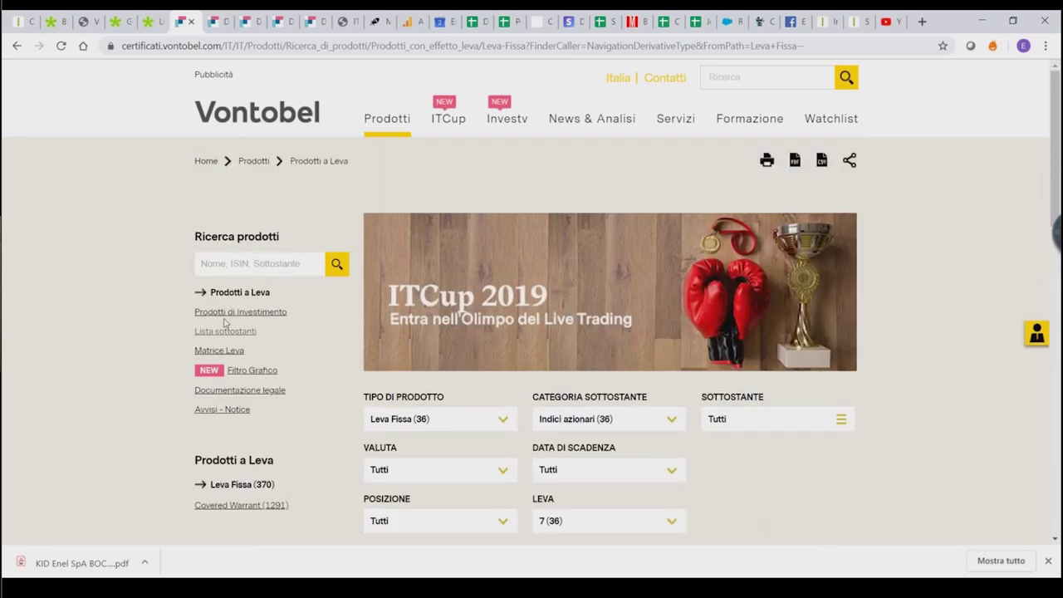
click(240, 292)
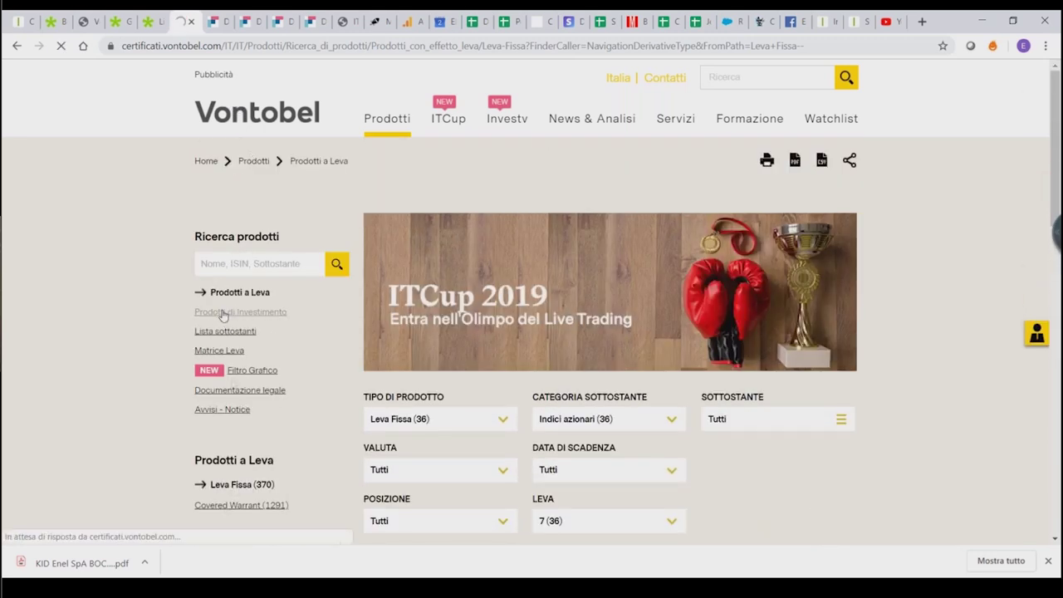
click(240, 313)
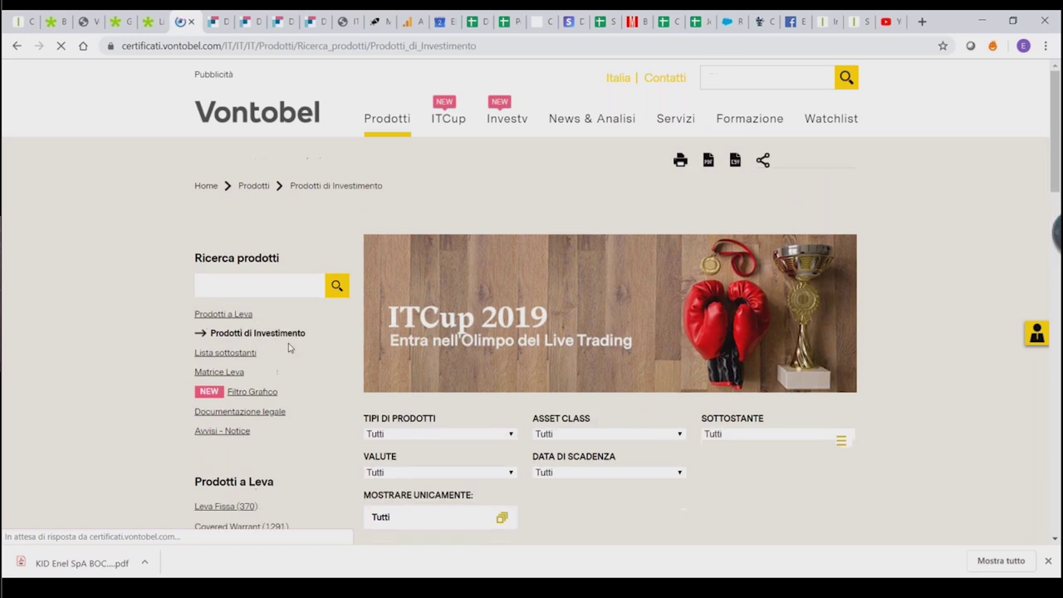
Open the Bonus Certificate list and review the strikes, barriers and bid/ask prices of its products.
scroll(249, 373, down, 3)
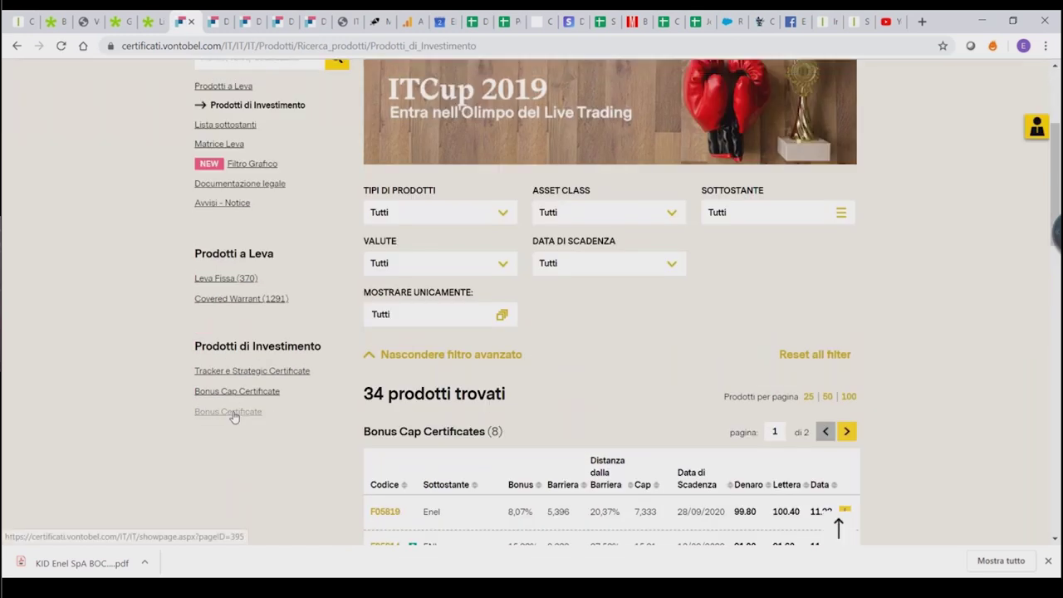
click(234, 415)
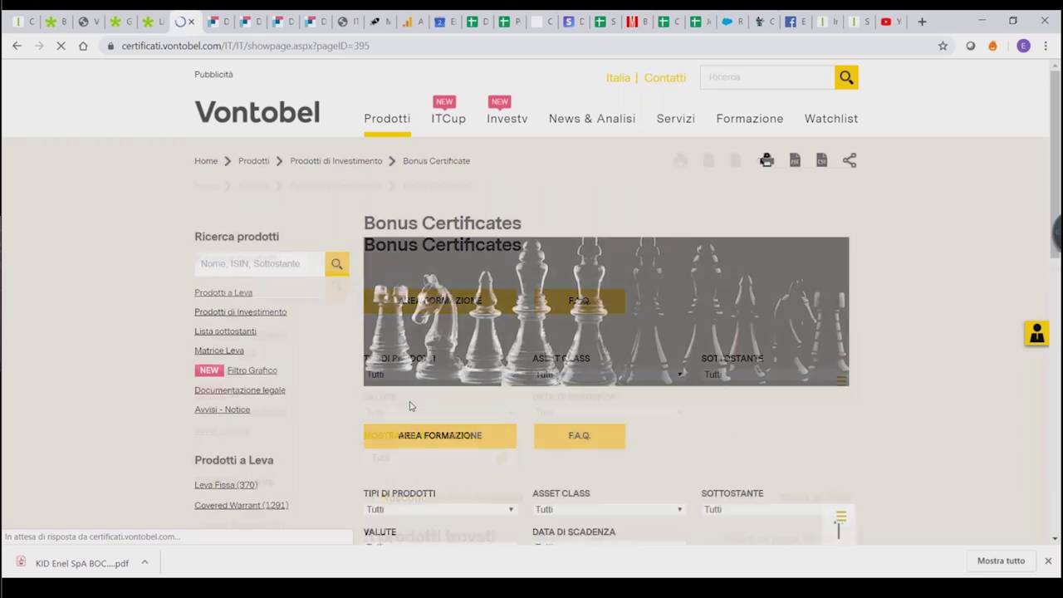
scroll(411, 405, down, 3)
scroll(421, 410, down, 3)
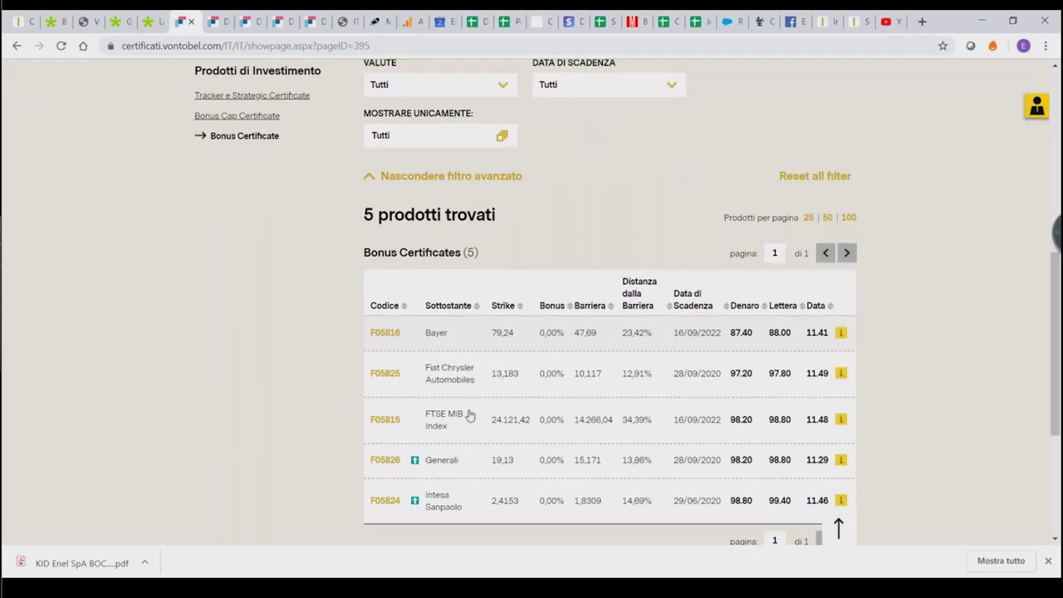
scroll(702, 474, down, 1)
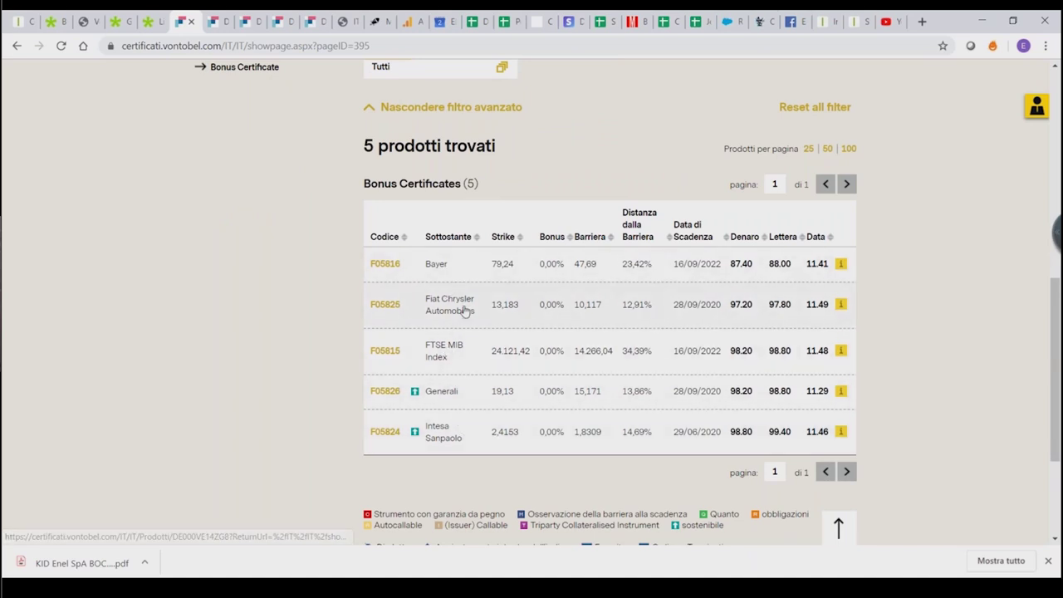
scroll(432, 415, up, 3)
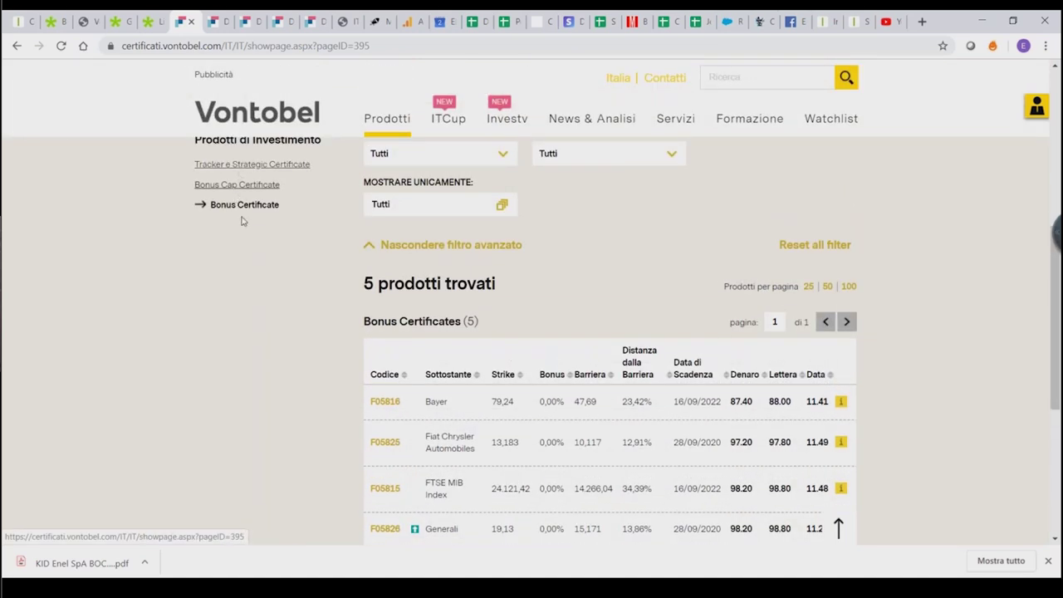
Open the ENI certificate from the Bonus Cap Certificate list and copy its ISIN DE000VE1TJD1.
click(239, 254)
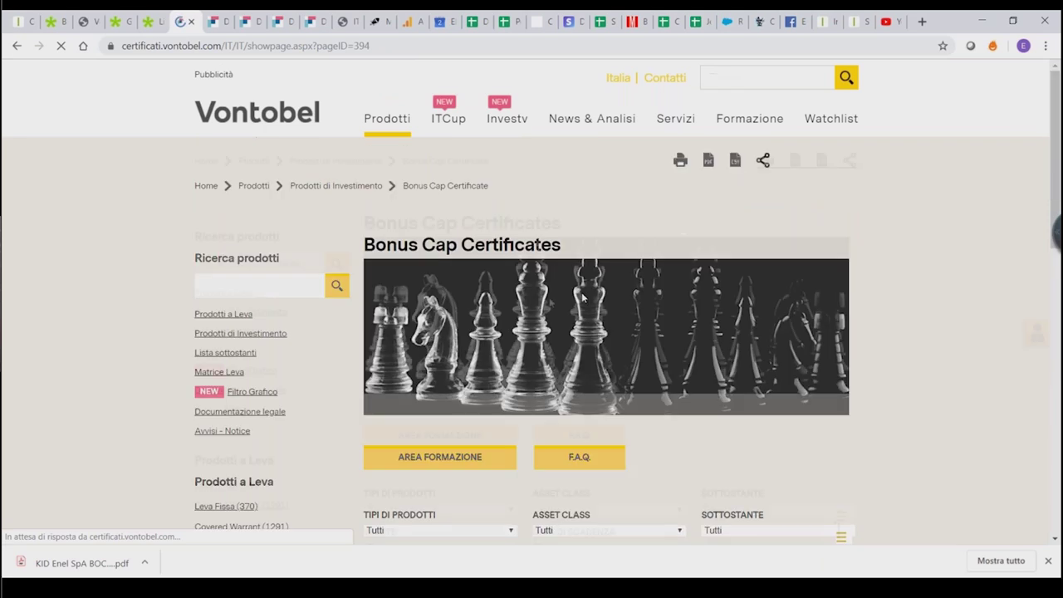
scroll(521, 340, down, 8)
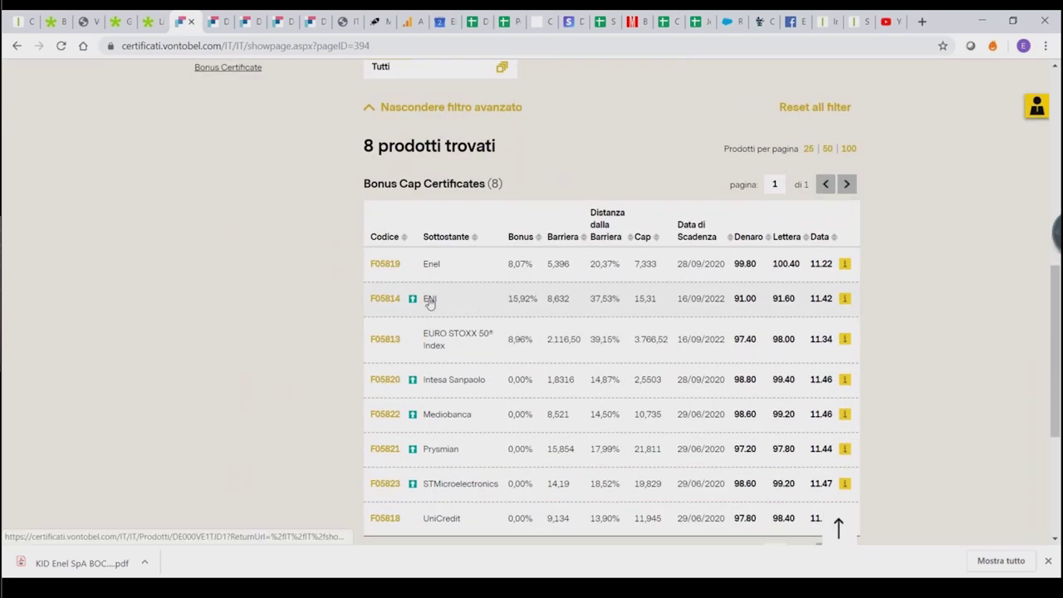
click(429, 300)
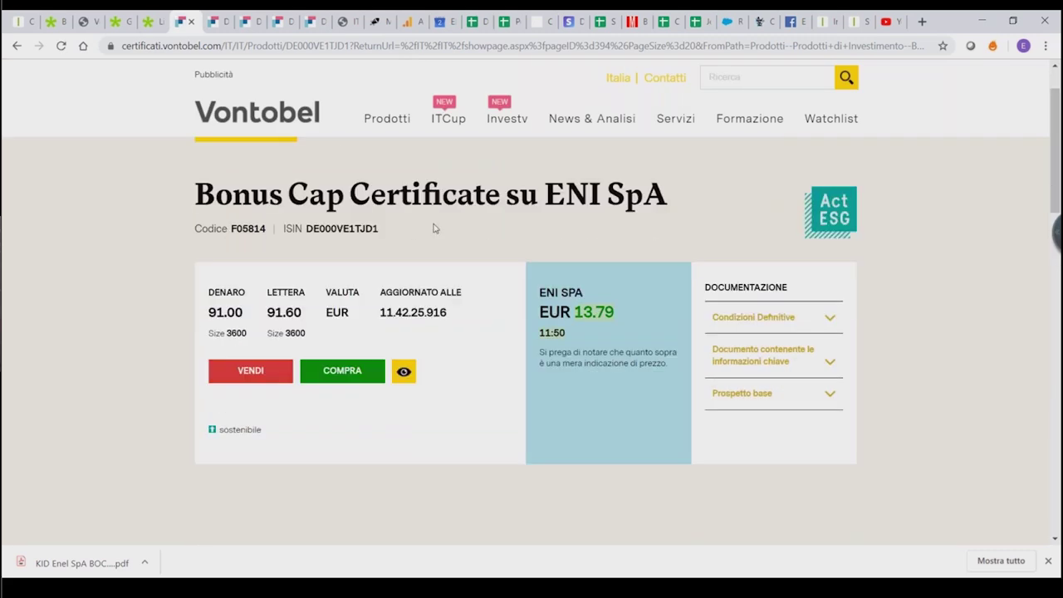
double_click(355, 229)
right_click(354, 230)
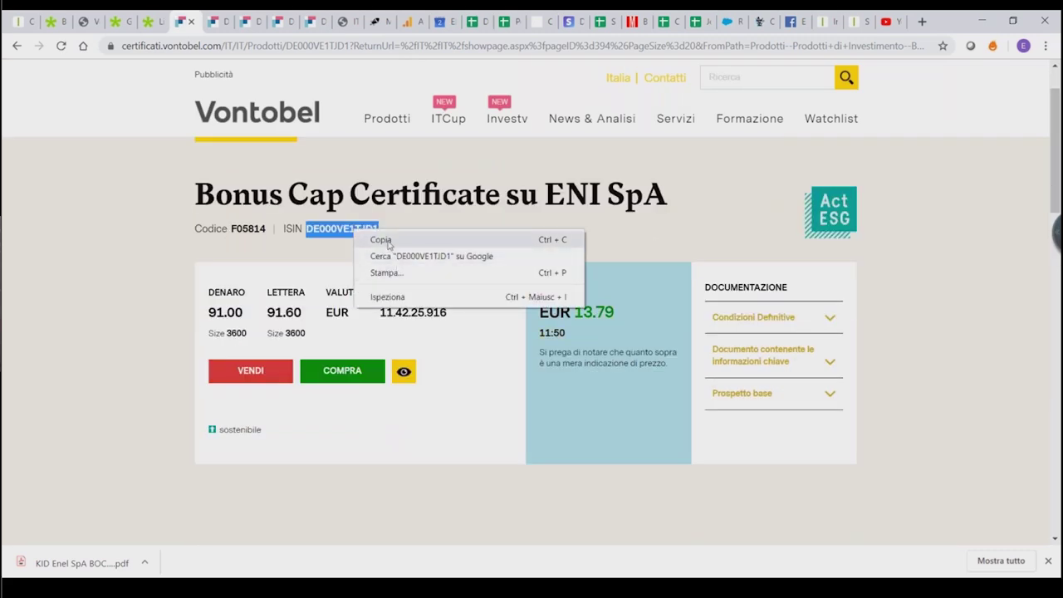
click(381, 240)
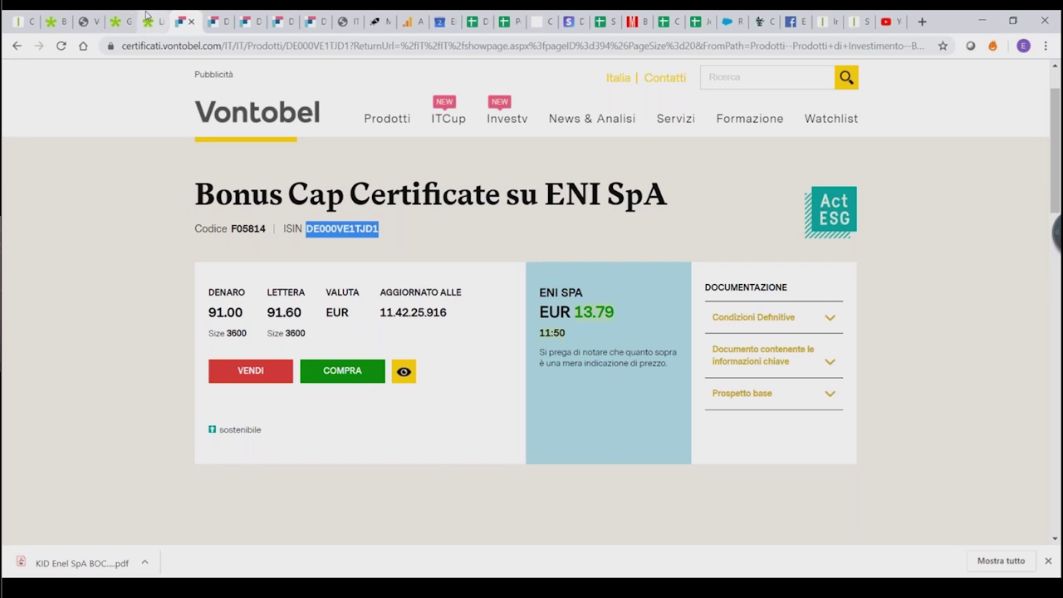
Switch to Protrader and replace the instrument search with ISIN DE000VE1TJD1.
click(52, 21)
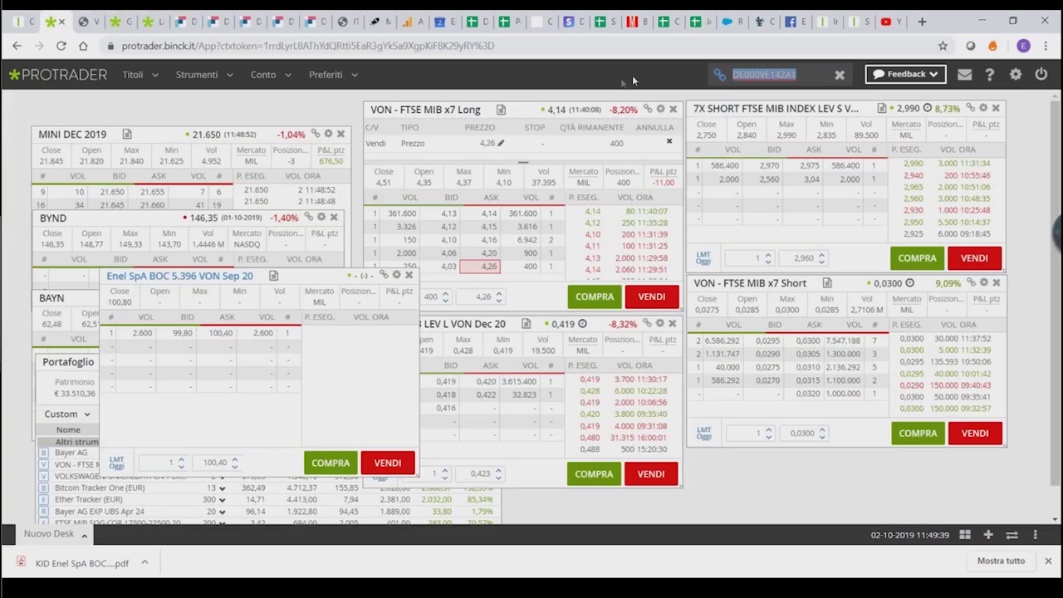
click(812, 73)
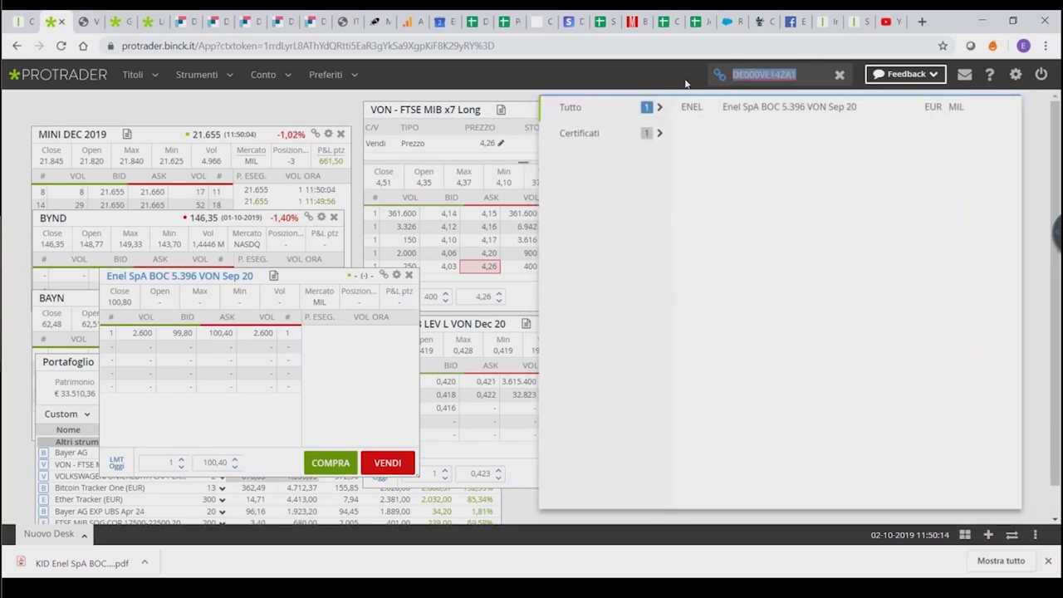
key(ctrl+v)
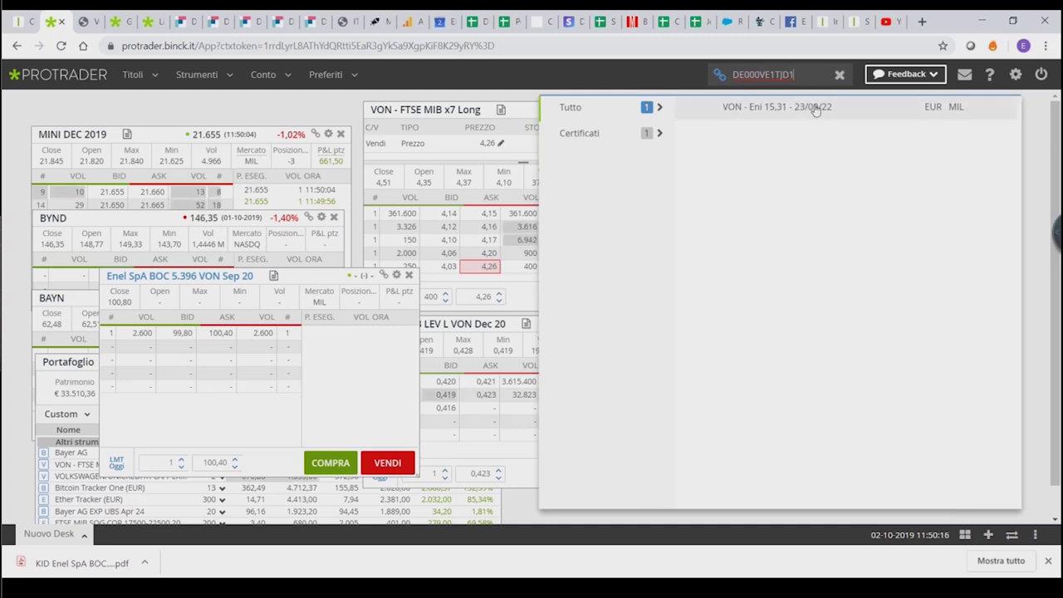
Open the Order Book for VON - Eni 15,31 - 23/09/22 and move its window beside the Enel certificate's.
click(818, 154)
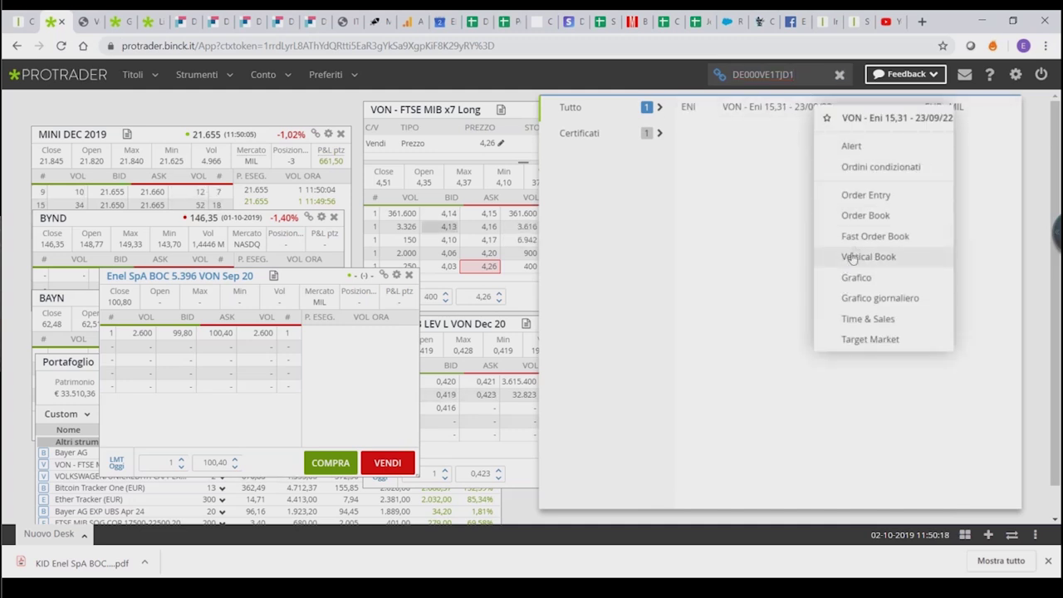
click(859, 216)
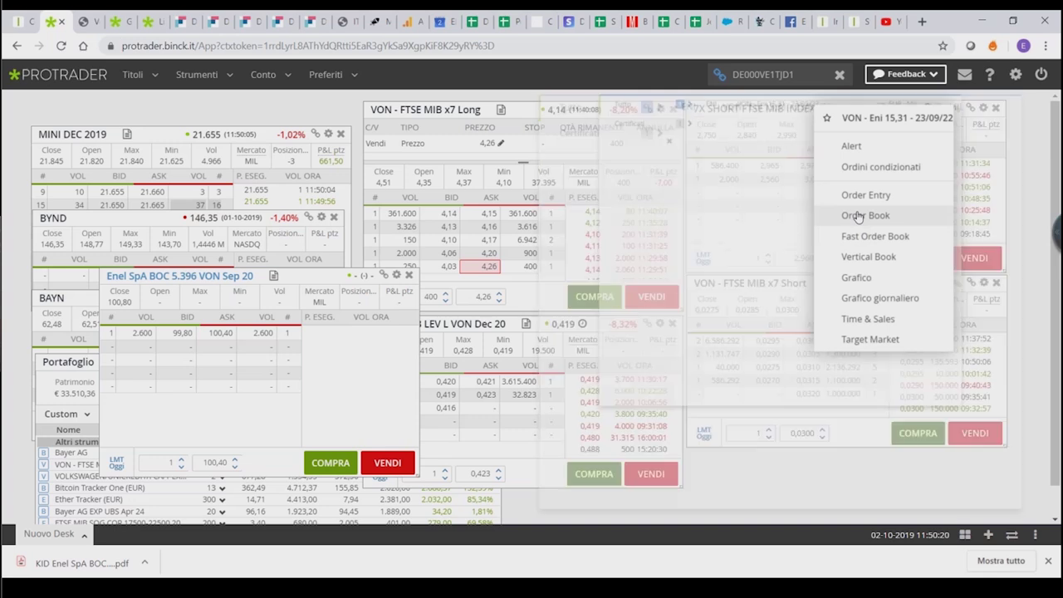
drag(517, 218, 578, 292)
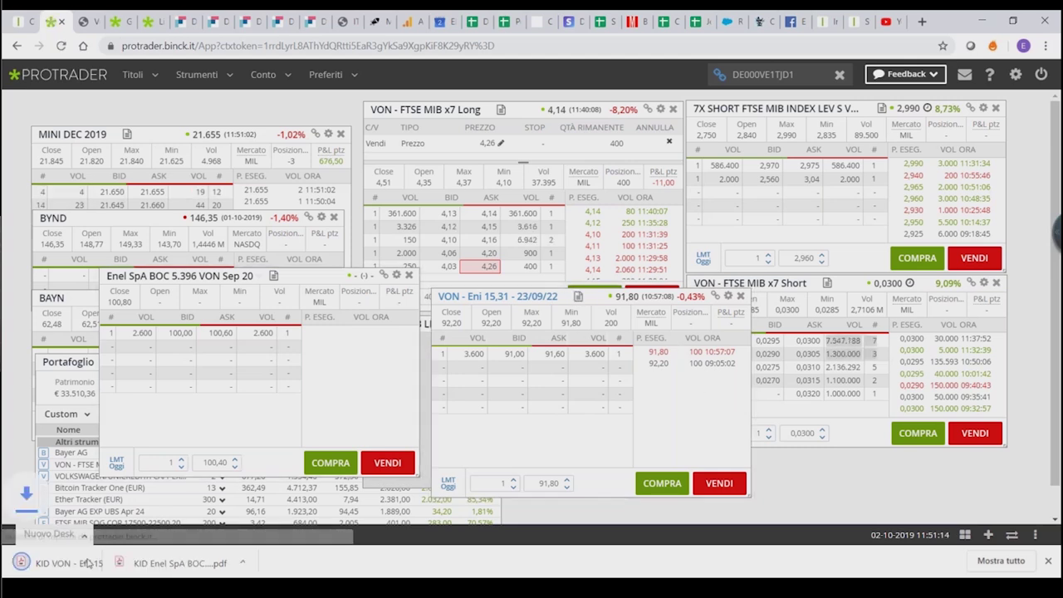
Open the ENI certificate's downloaded KID and examine its product terms, risk indicator, performance scenarios and costs.
click(76, 563)
scroll(623, 262, down, 3)
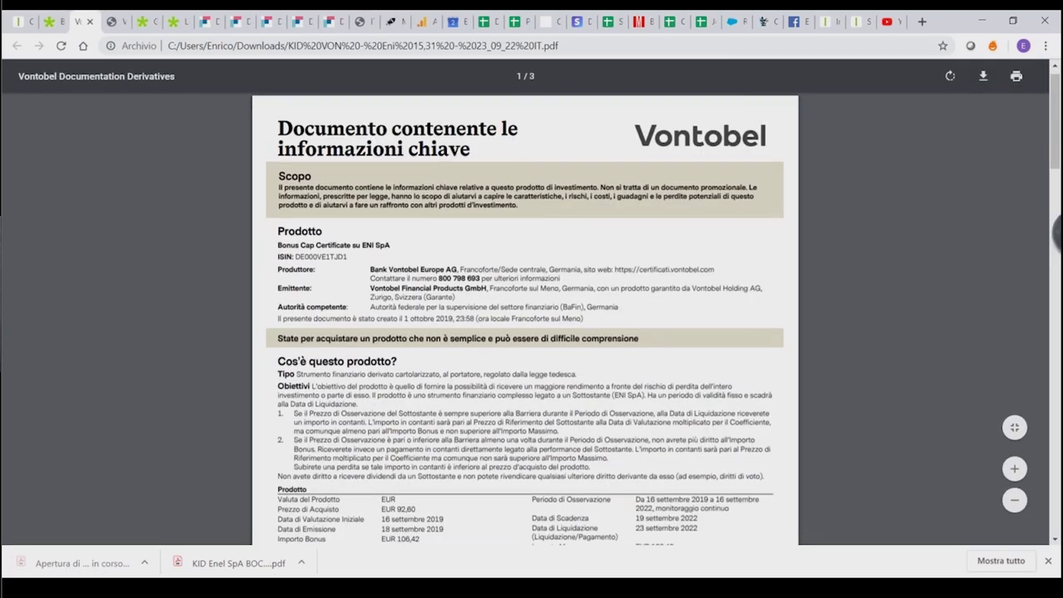
scroll(624, 262, down, 5)
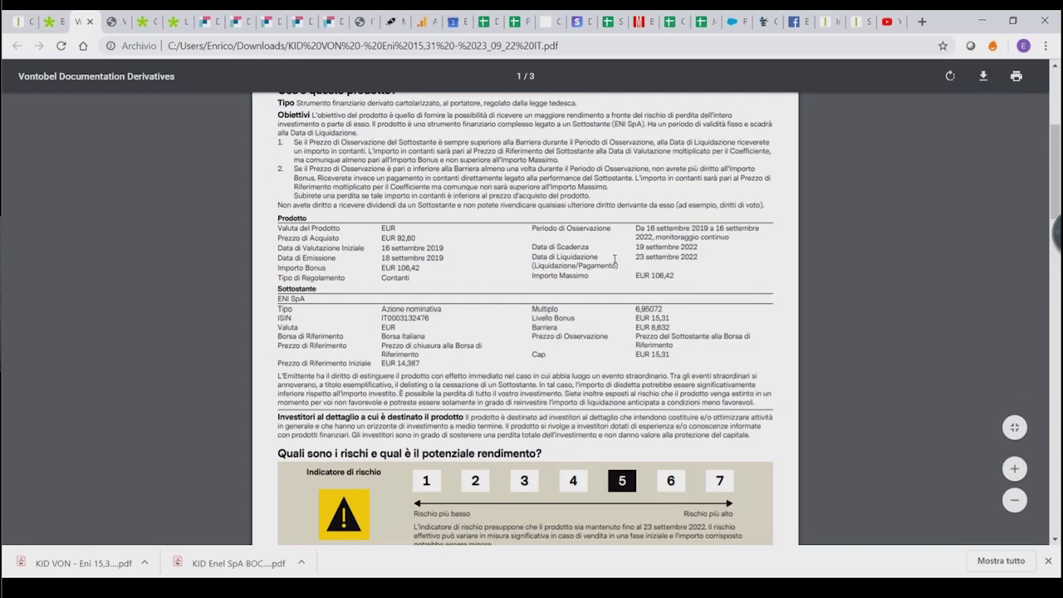
scroll(574, 281, down, 2)
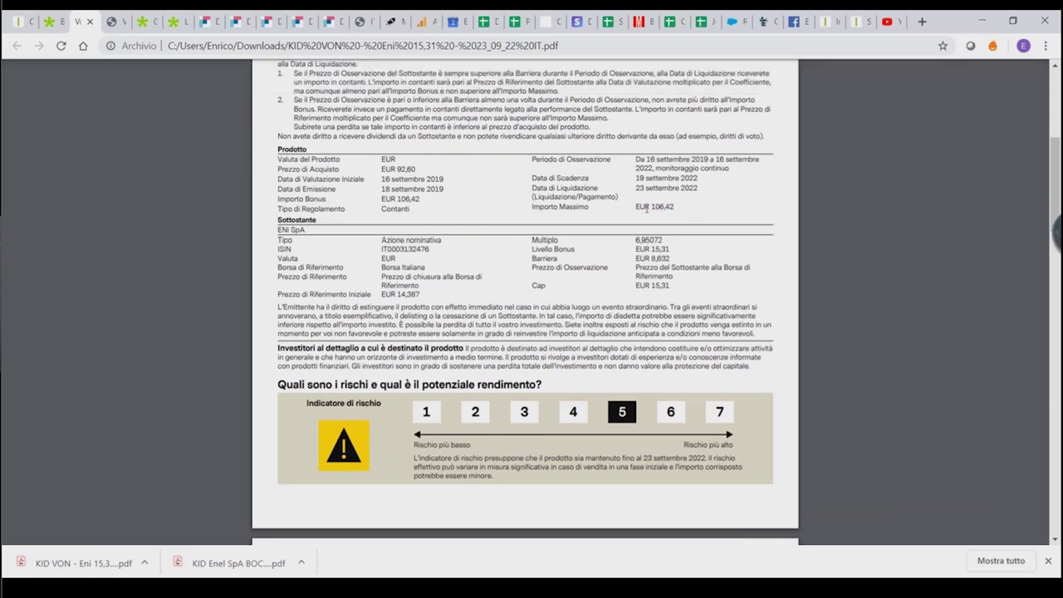
scroll(451, 212, up, 7)
scroll(525, 299, down, 8)
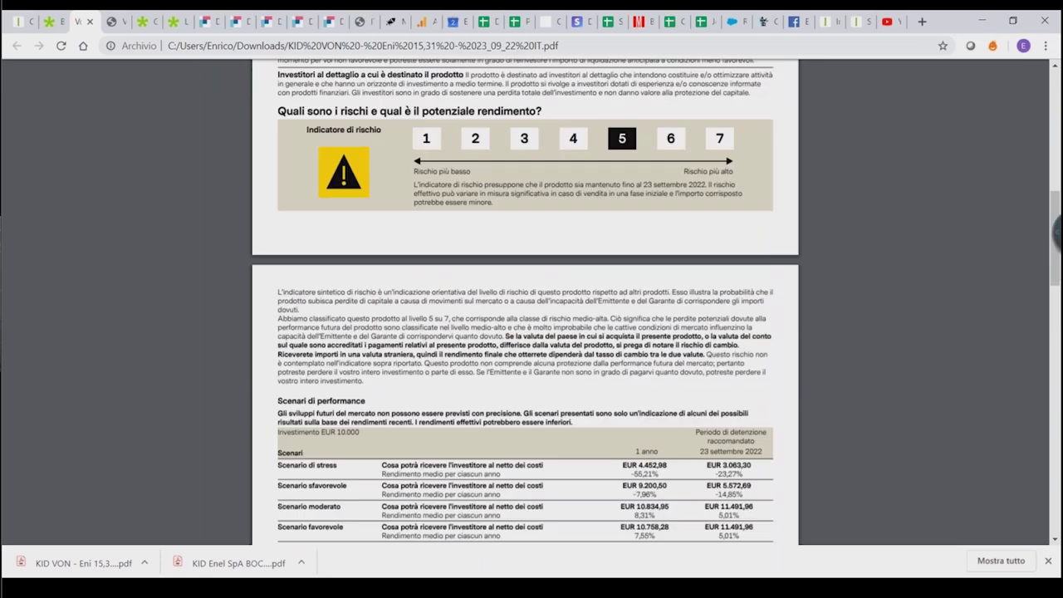
scroll(468, 258, down, 5)
scroll(468, 257, down, 4)
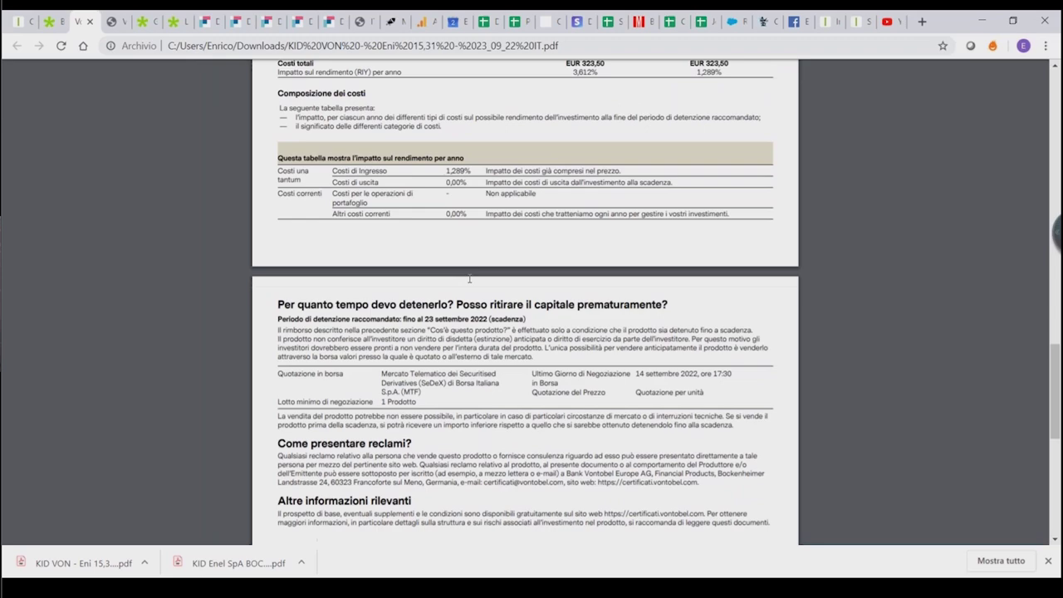
Review the Bonus Certificate payoff and new issues on pages 28 and 29 of the Vontobel presentation, and return to the ENI KID.
scroll(469, 279, down, 2)
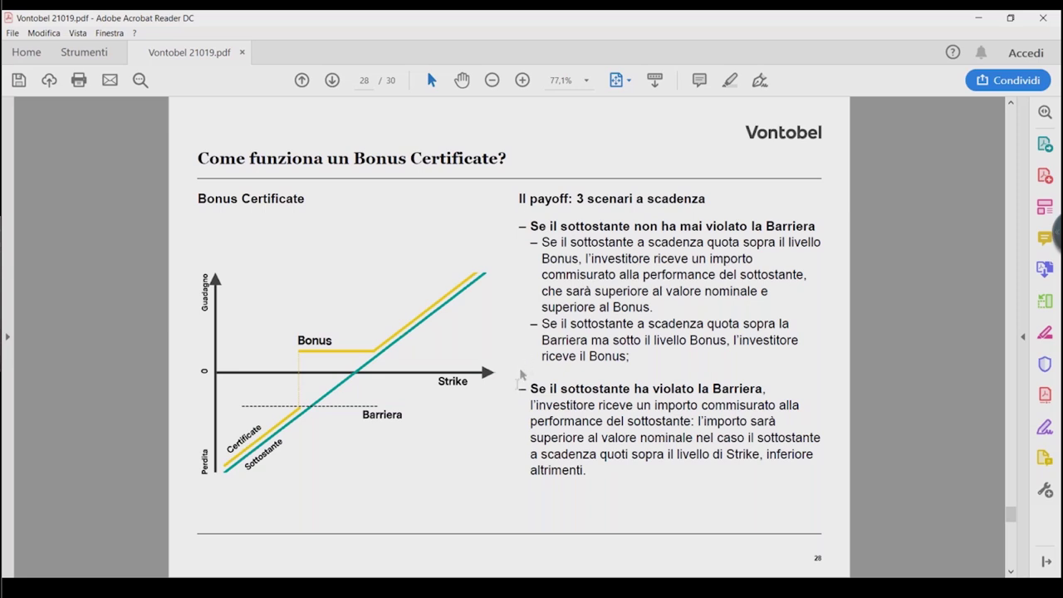
scroll(495, 572, down, 3)
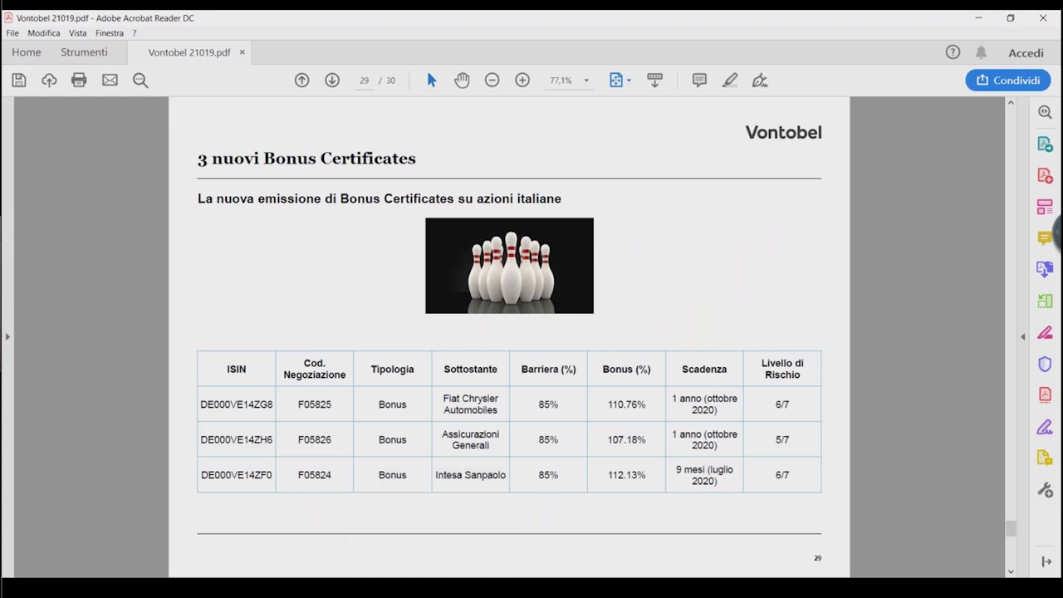
click(349, 576)
scroll(197, 254, up, 2)
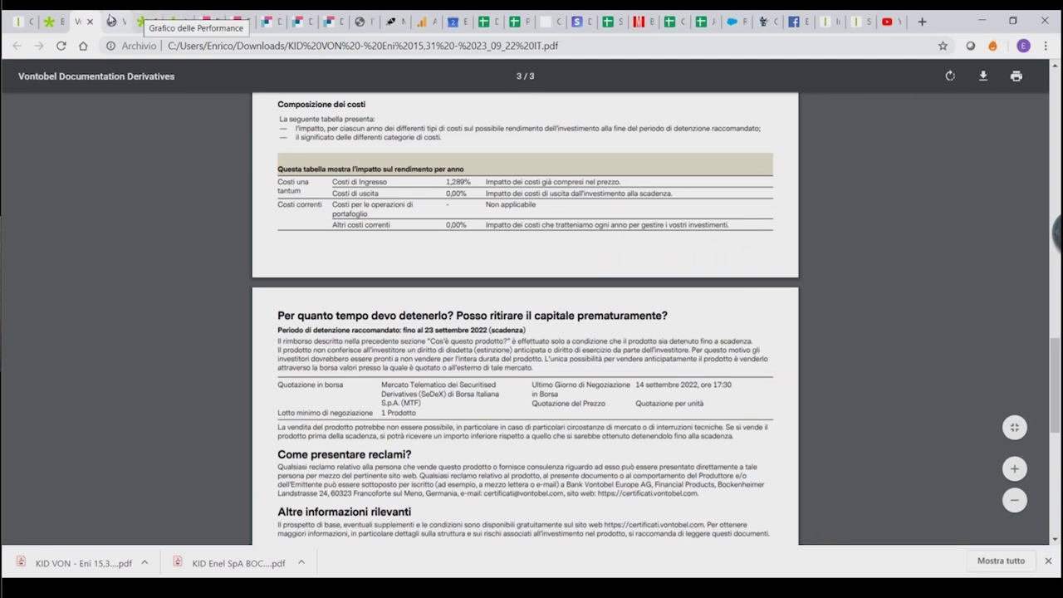
Close the open KID documents for the VON - FTSE MIB x7 Long and ENI certificates and return to Protrader.
click(64, 20)
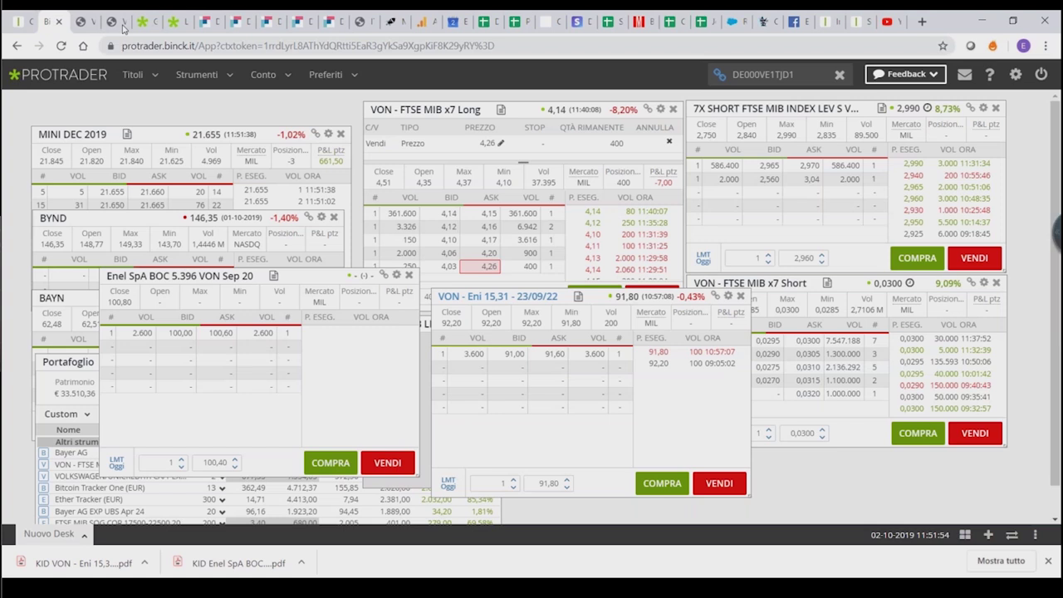
click(84, 21)
click(117, 21)
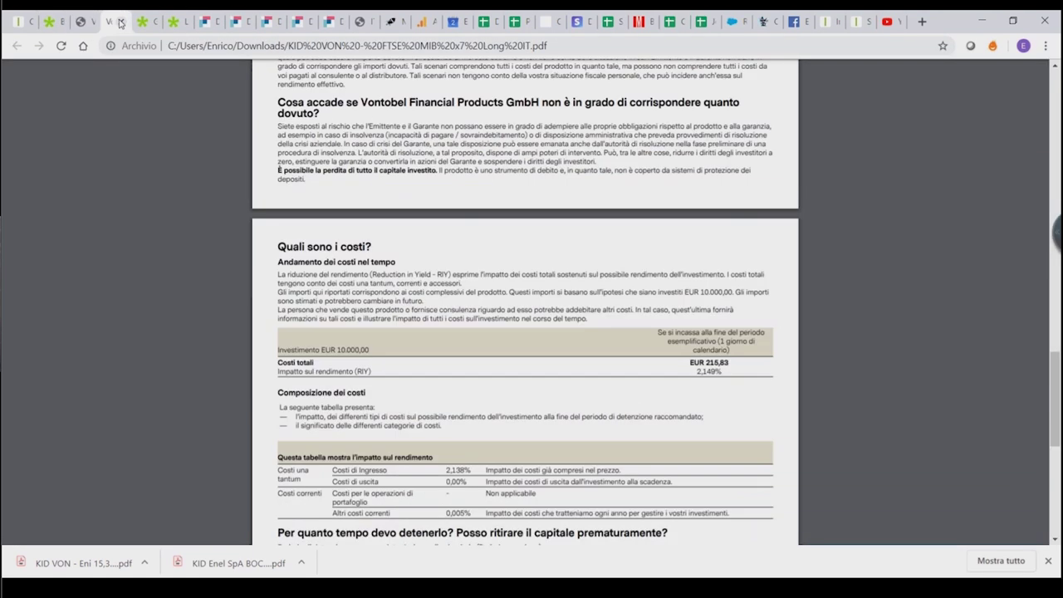
click(121, 22)
click(93, 22)
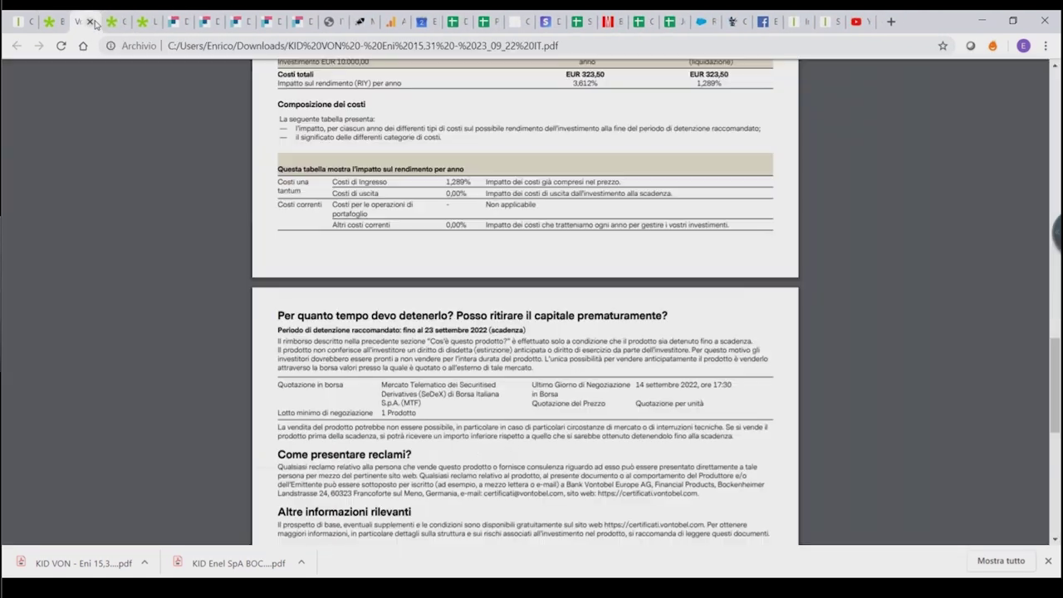
click(90, 22)
click(53, 21)
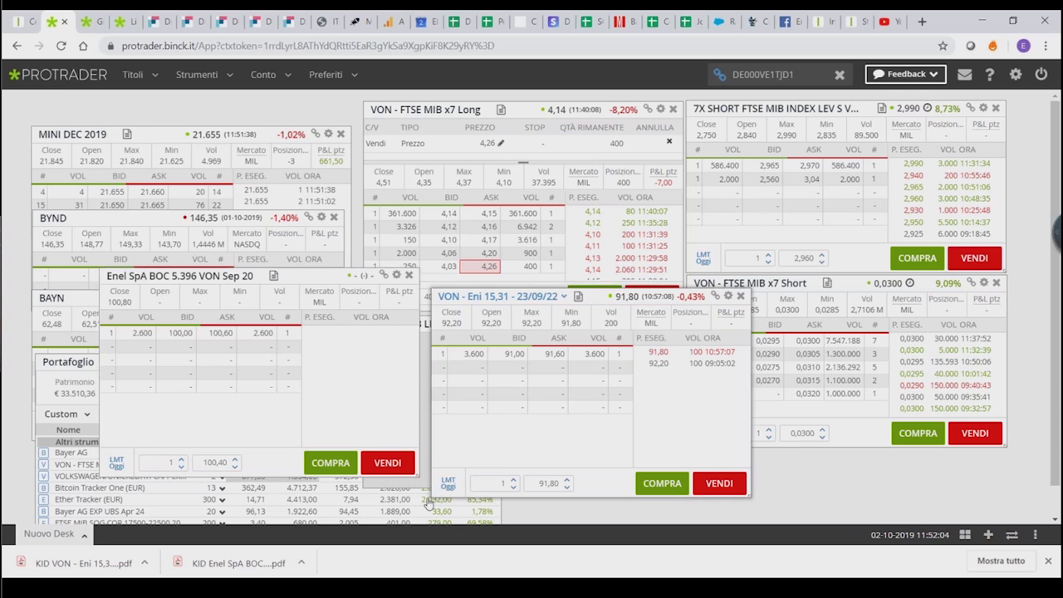
Examine the Portafoglio window in Protrader and the Italy 40 Cash 5-minute chart in ProRealTime.
scroll(428, 504, down, 1)
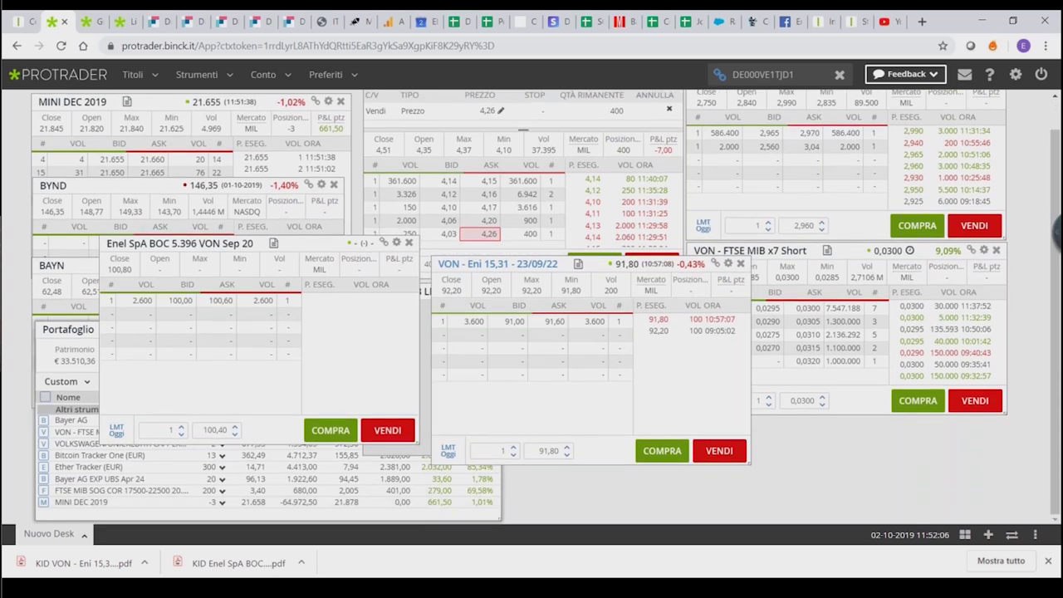
click(427, 498)
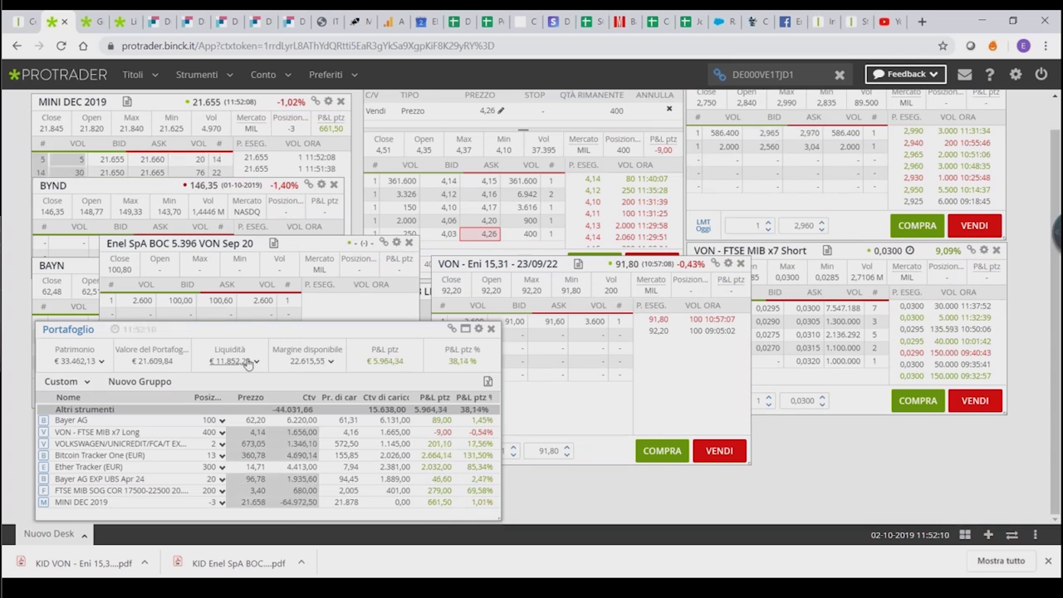
click(575, 440)
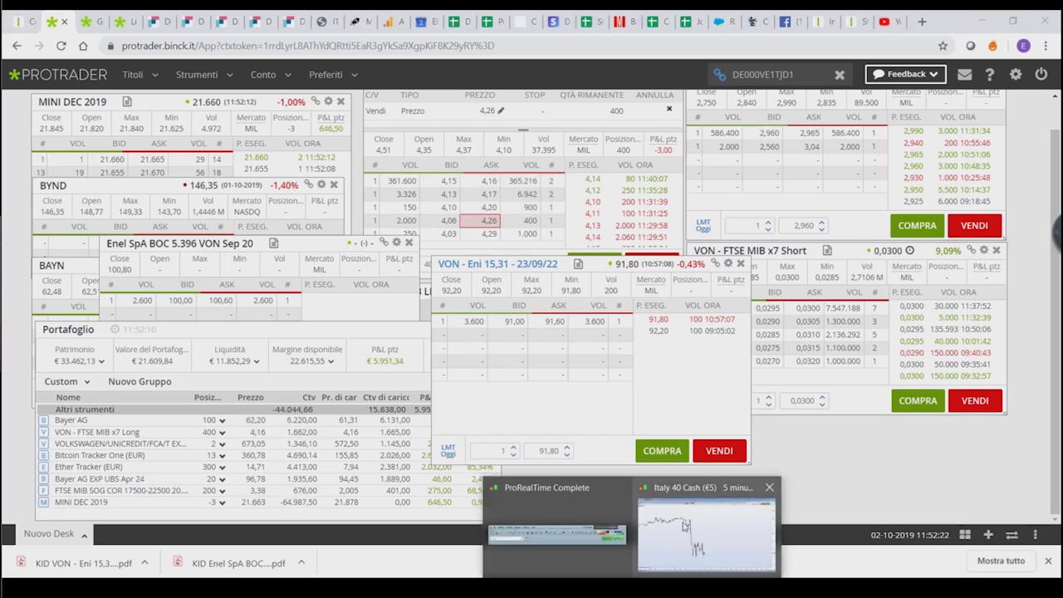
click(698, 518)
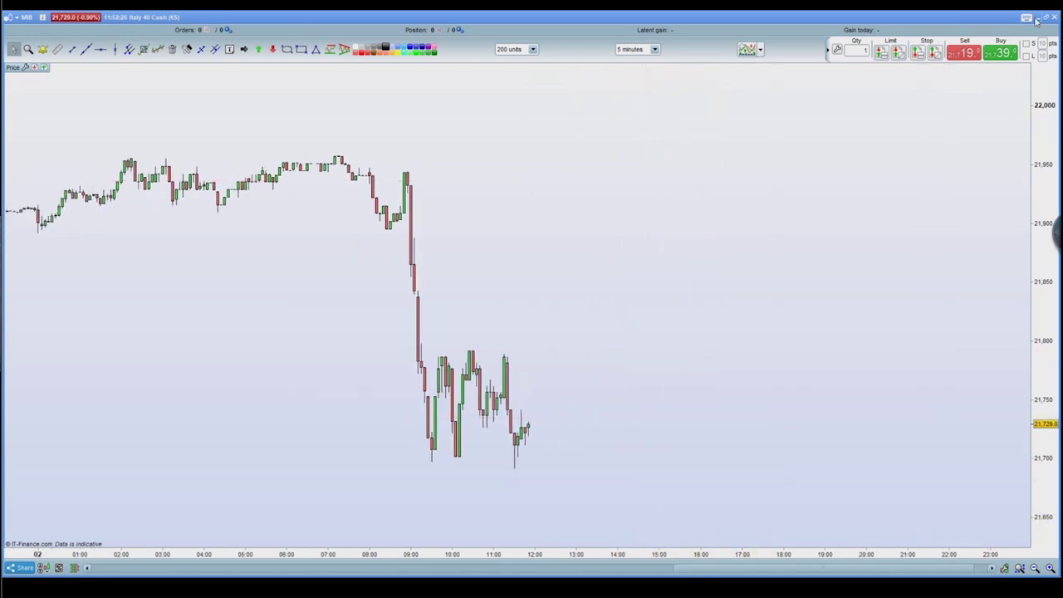
click(1035, 19)
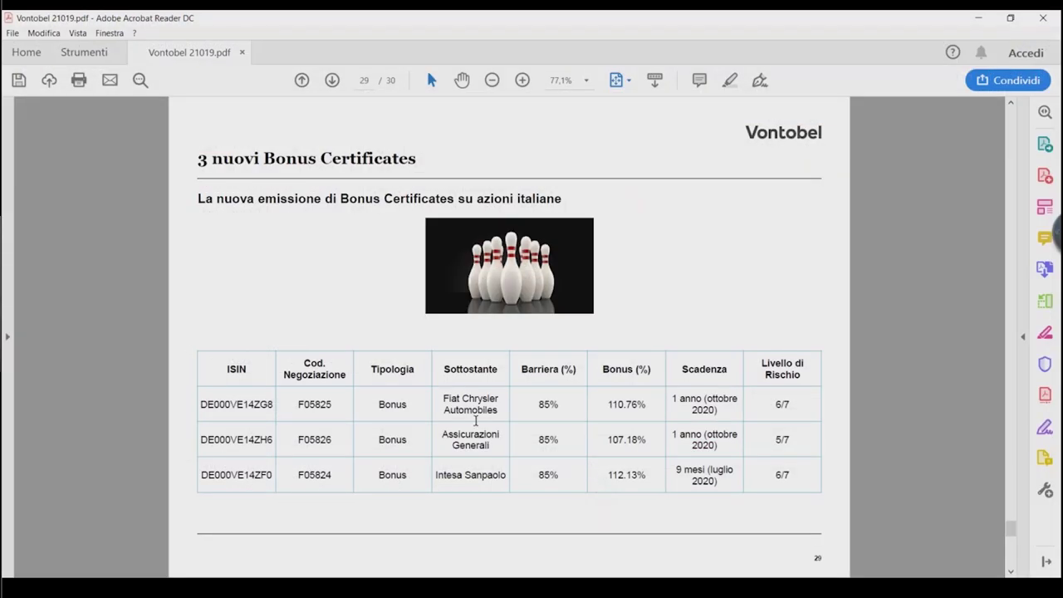
Highlight the Enel row in the Bonus Cap Certificates table on page 27 of the Vontobel presentation.
scroll(475, 421, up, 2)
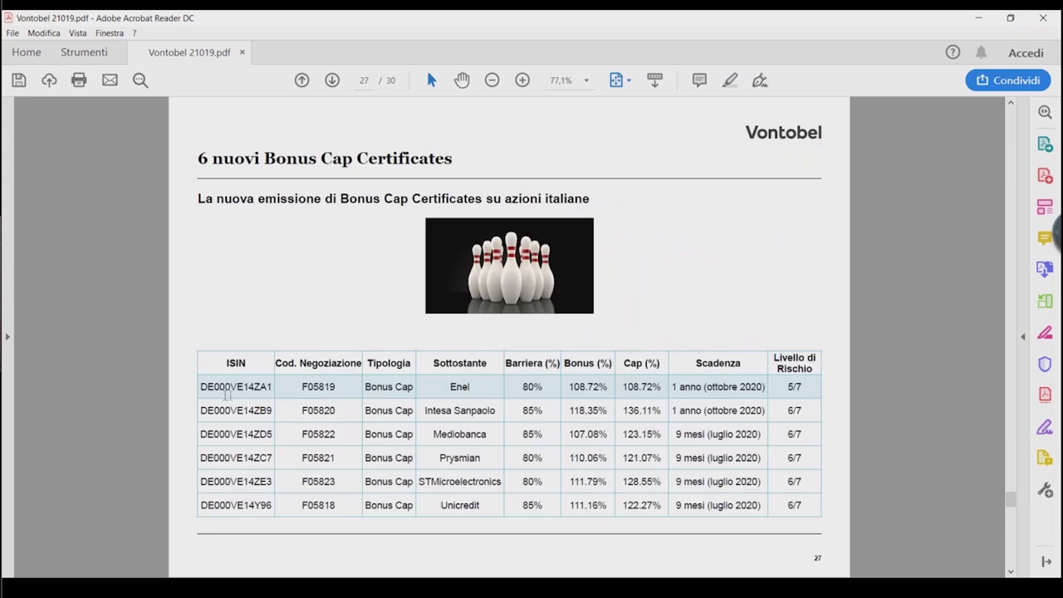
drag(207, 387, 784, 387)
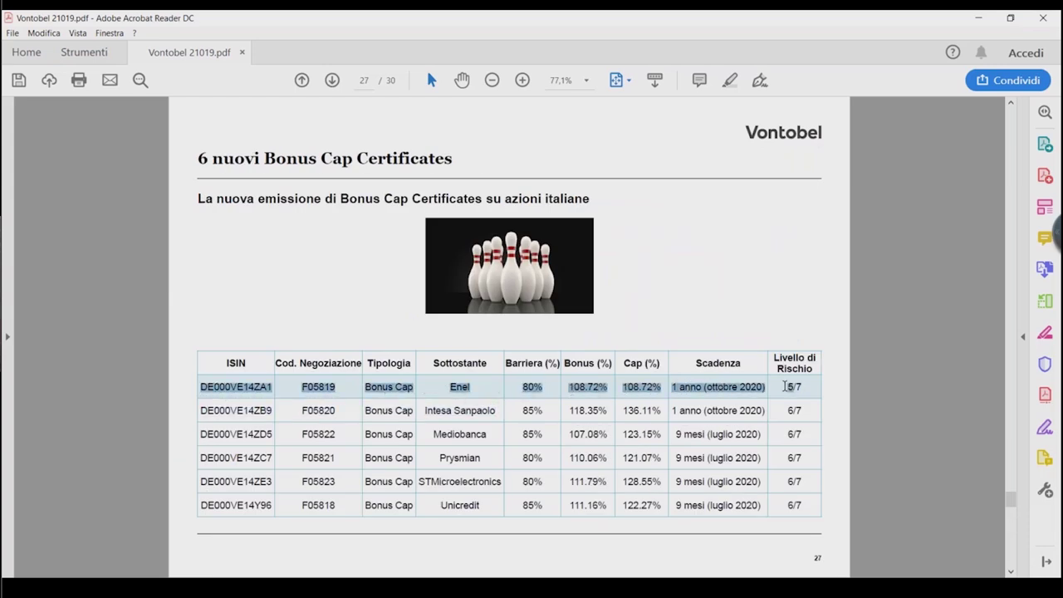
click(764, 315)
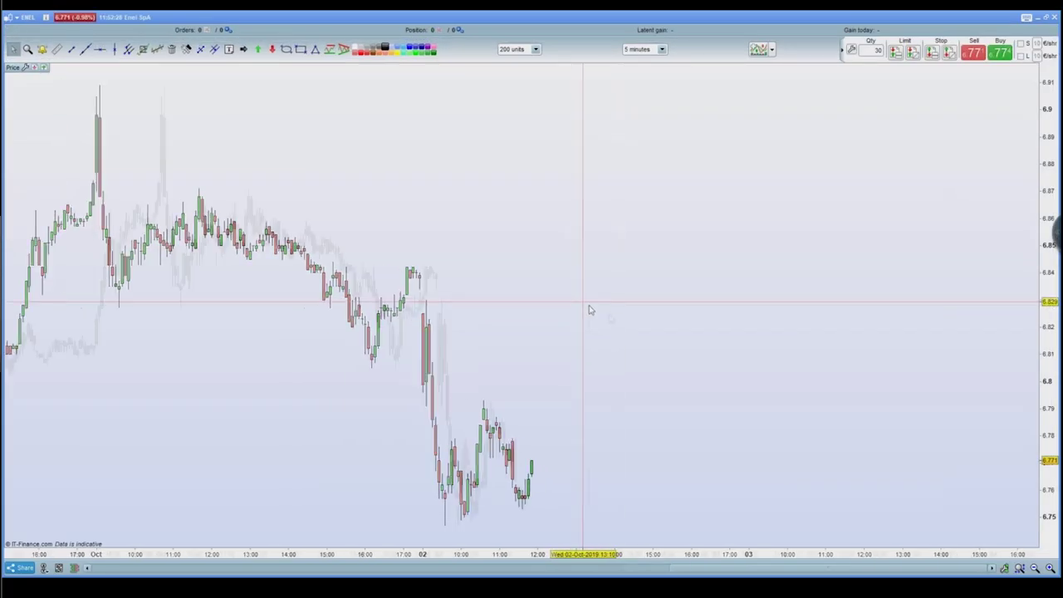
Set the Enel SpA chart in ProRealTime to the Daily timeframe and minimize it.
click(645, 49)
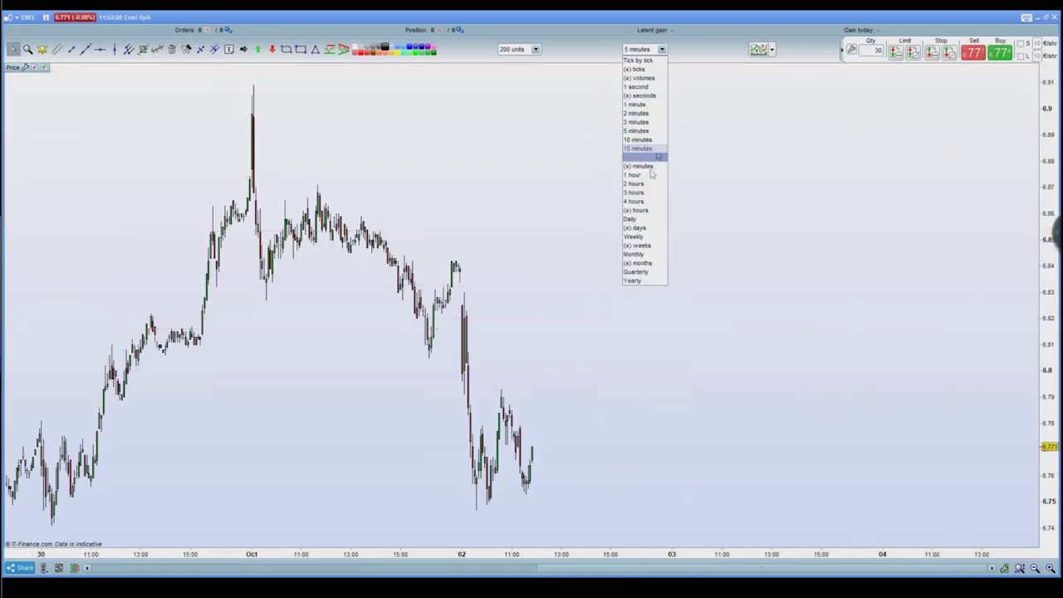
click(631, 218)
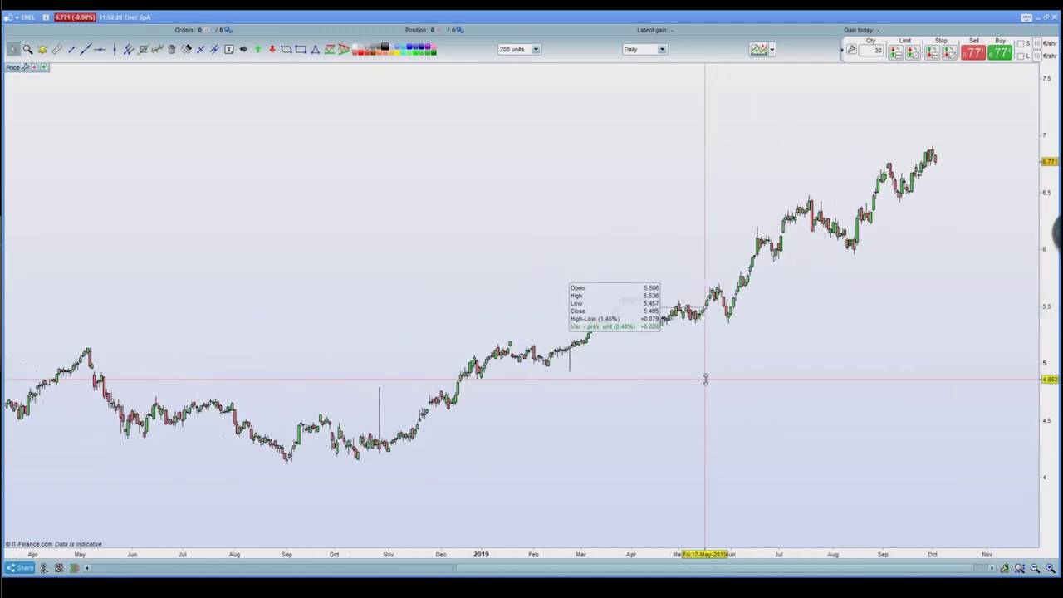
click(1039, 17)
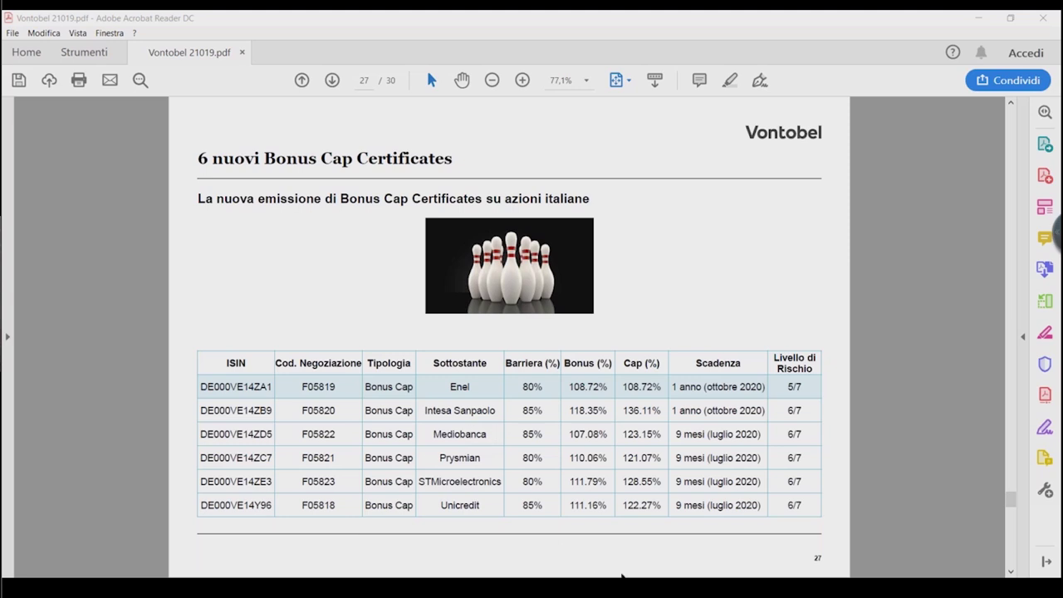
Reopen the daily Enel SpA chart, examine its price trend over different time spans, and return to the Vontobel presentation.
mouse_move(621, 576)
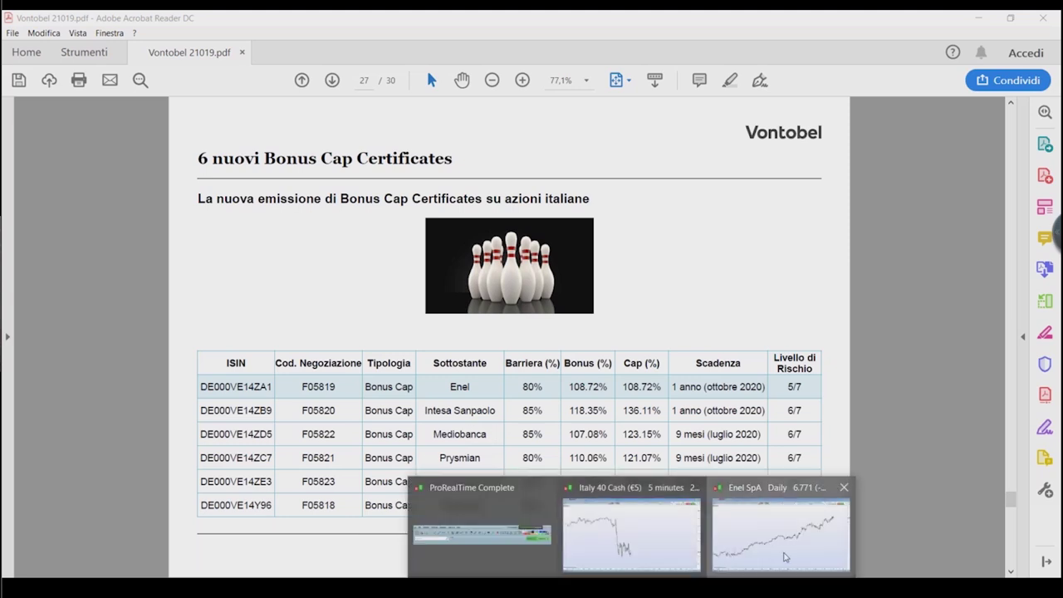
click(628, 532)
scroll(916, 199, down, 3)
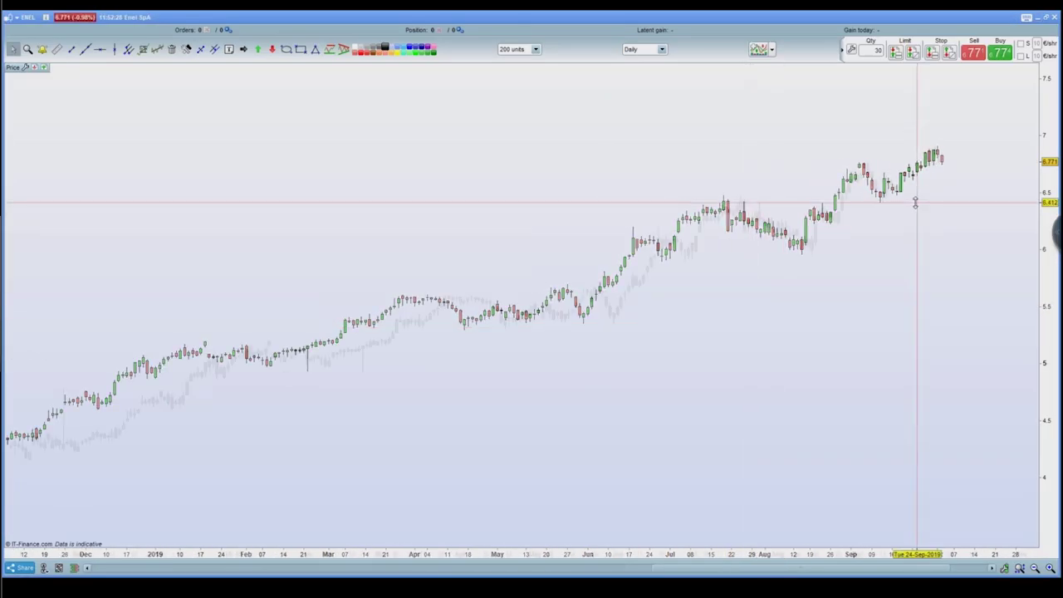
scroll(864, 272, down, 2)
scroll(860, 275, up, 5)
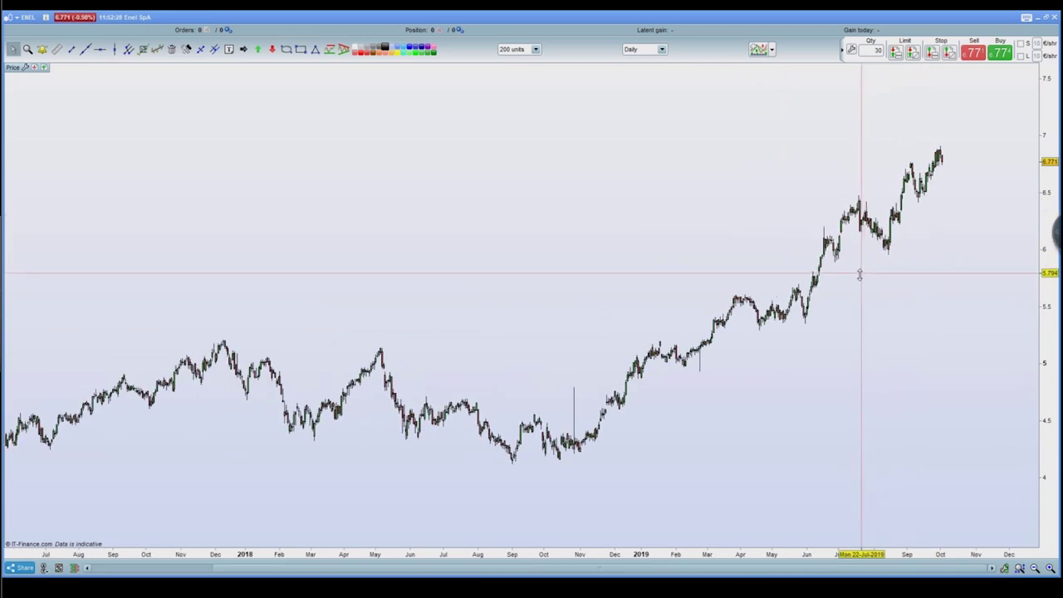
scroll(846, 282, up, 2)
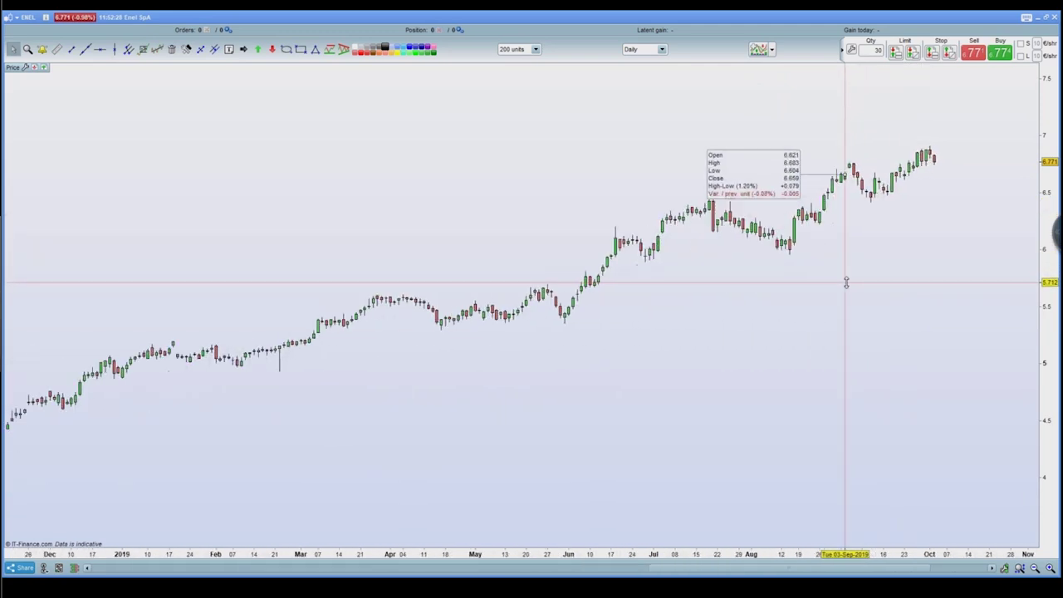
scroll(847, 286, down, 2)
mouse_move(850, 306)
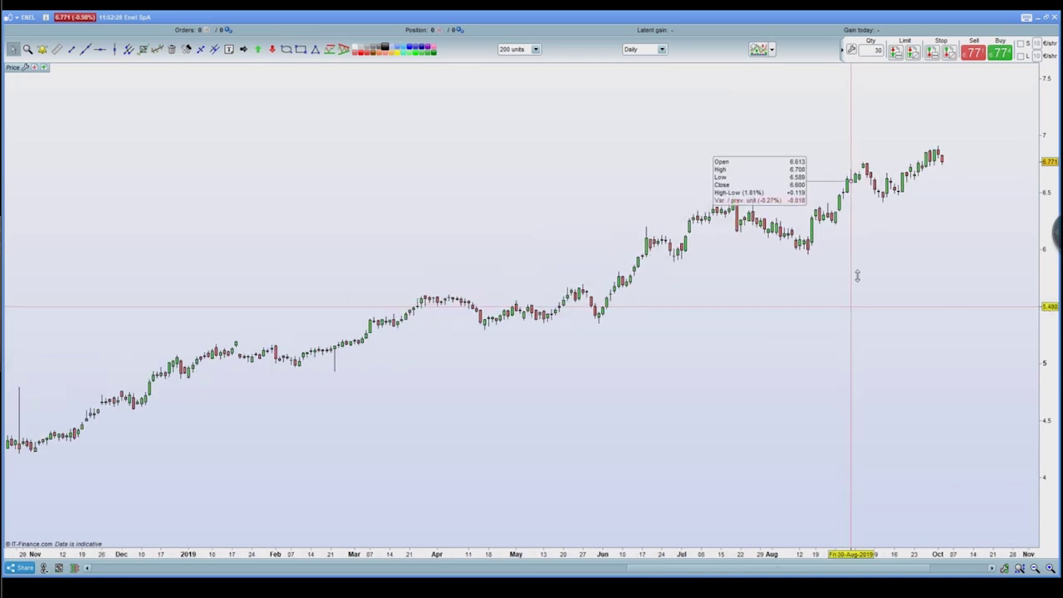
key(alt+Tab)
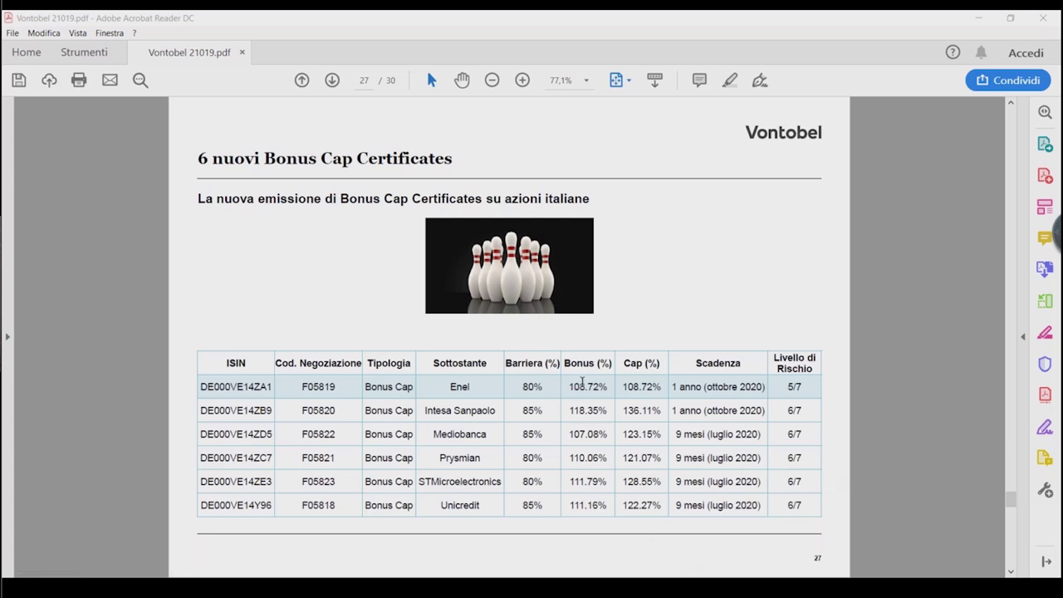
Copy the Enel Bonus Cap ISIN DE000VE14ZA1 from the presentation and search for it in Protrader.
double_click(236, 386)
right_click(243, 389)
click(268, 402)
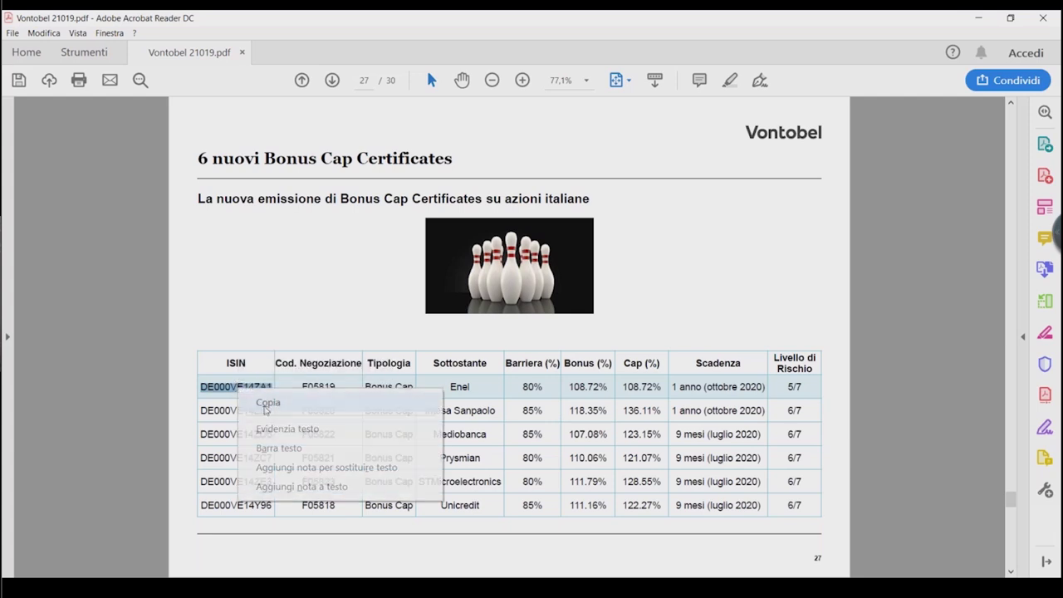
click(980, 17)
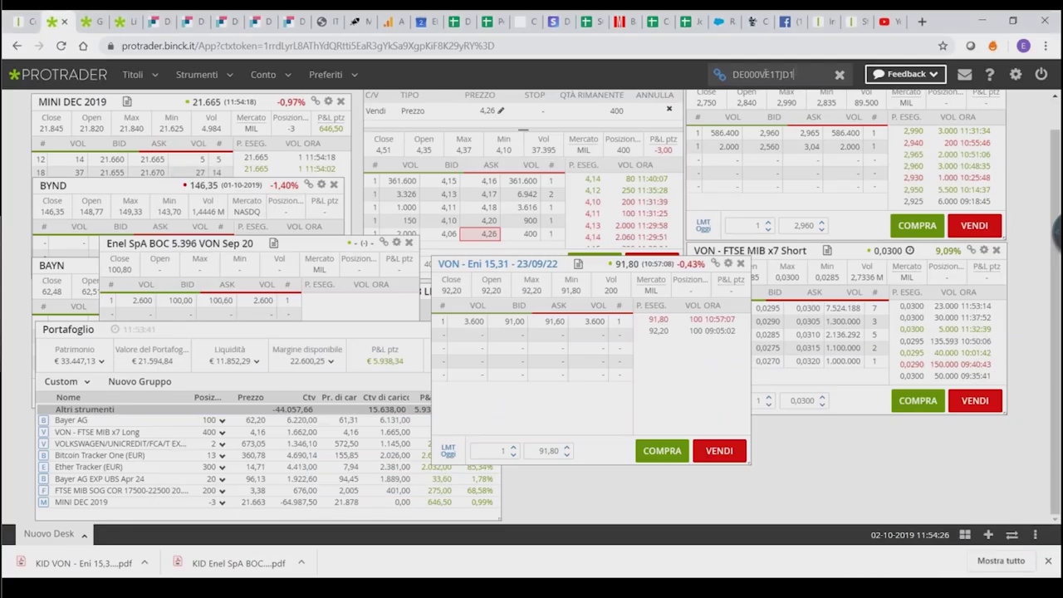
drag(628, 86, 627, 86)
key(ctrl+v)
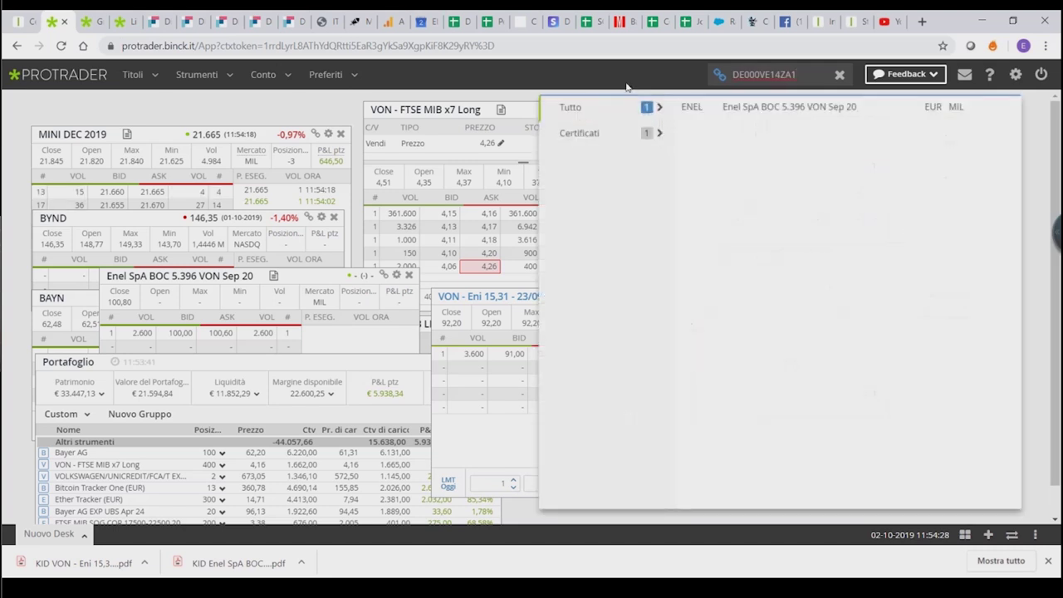
Open a new Order Book for Enel SpA BOC 5.396 VON Sep 20, move it beside the ENI certificate's, and close the older Enel book.
click(771, 123)
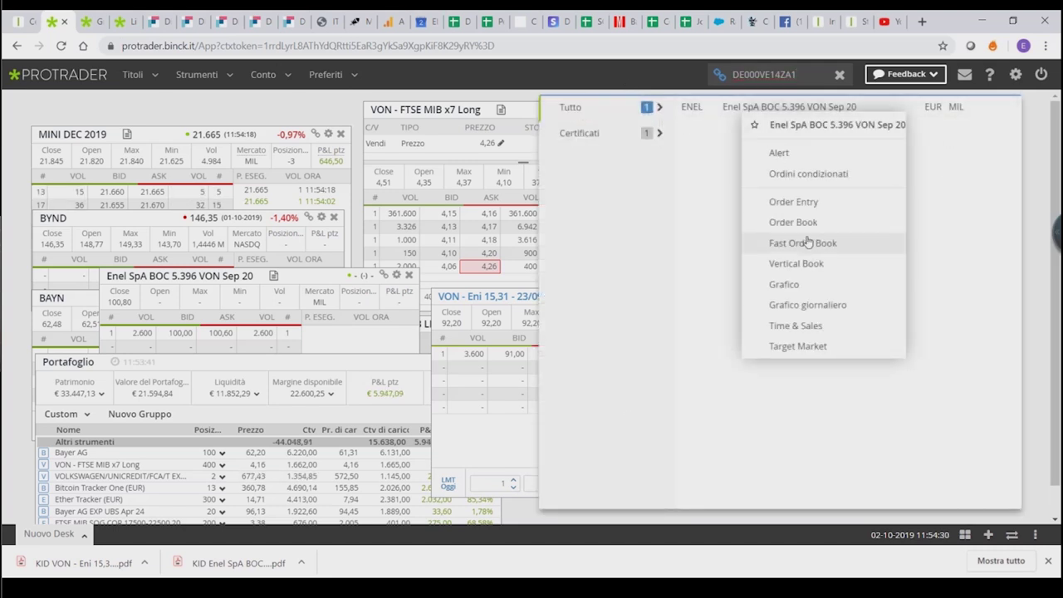
click(793, 222)
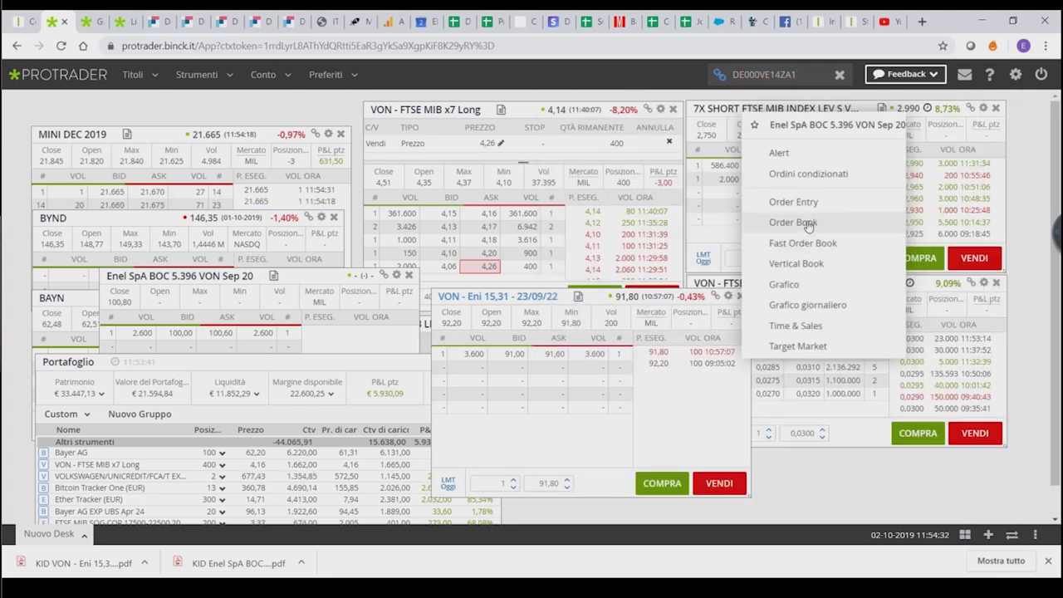
drag(511, 222, 581, 314)
drag(757, 329, 795, 324)
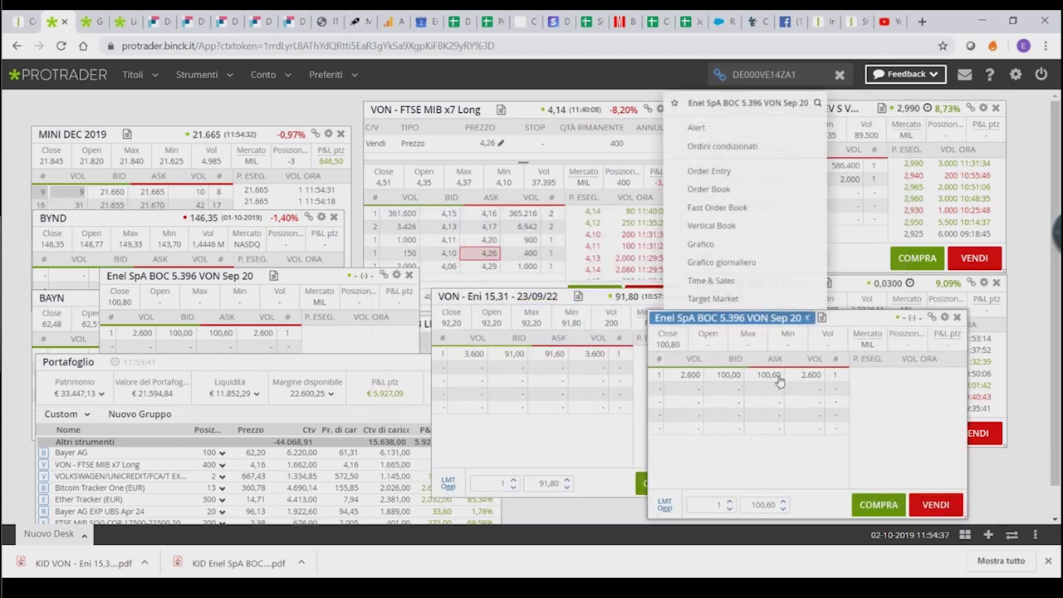
click(888, 434)
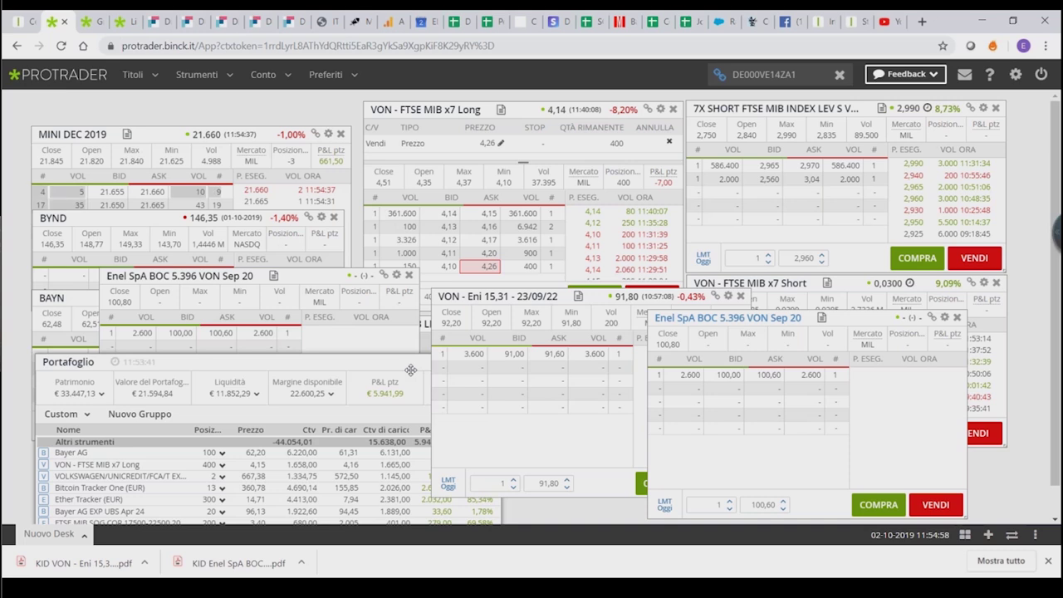
click(408, 275)
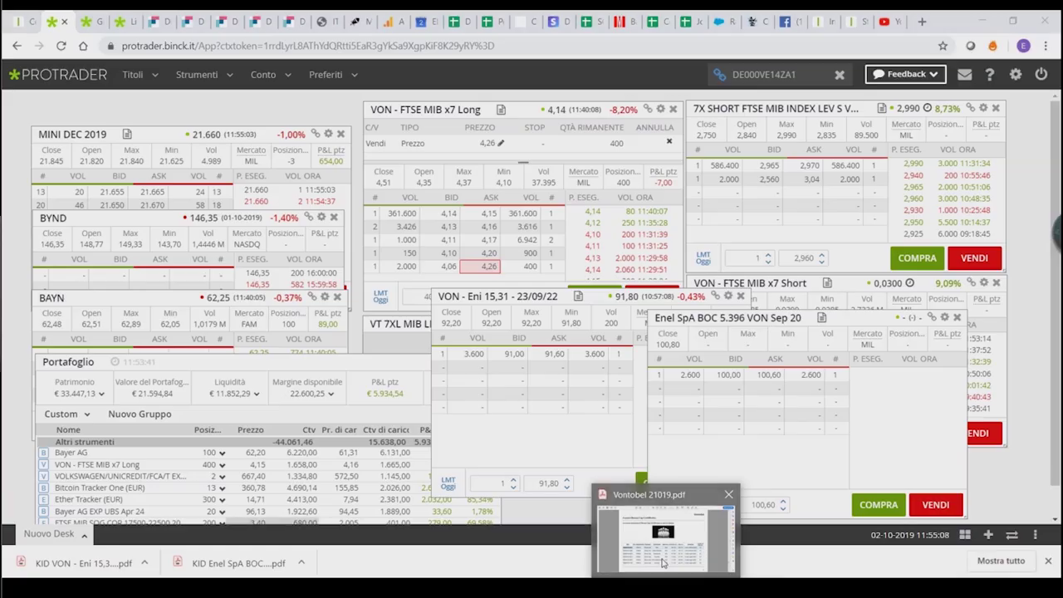
Switch to the Vontobel presentation and review pages 27 to 30 on the new Bonus Cap and Bonus Certificates, ending on page 27.
click(662, 563)
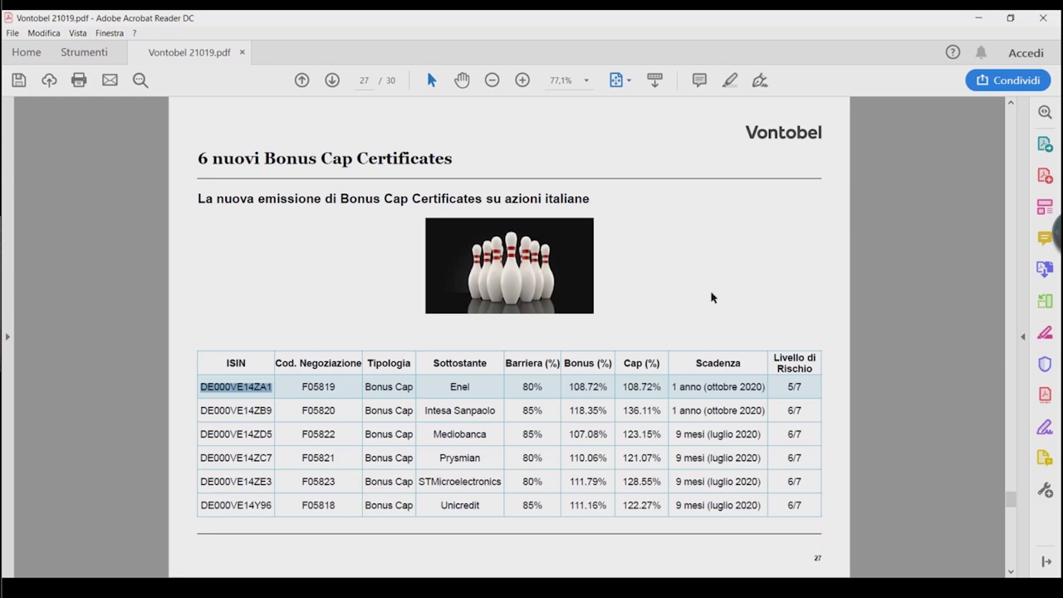
scroll(719, 305, down, 1)
scroll(721, 309, down, 1)
scroll(726, 310, up, 2)
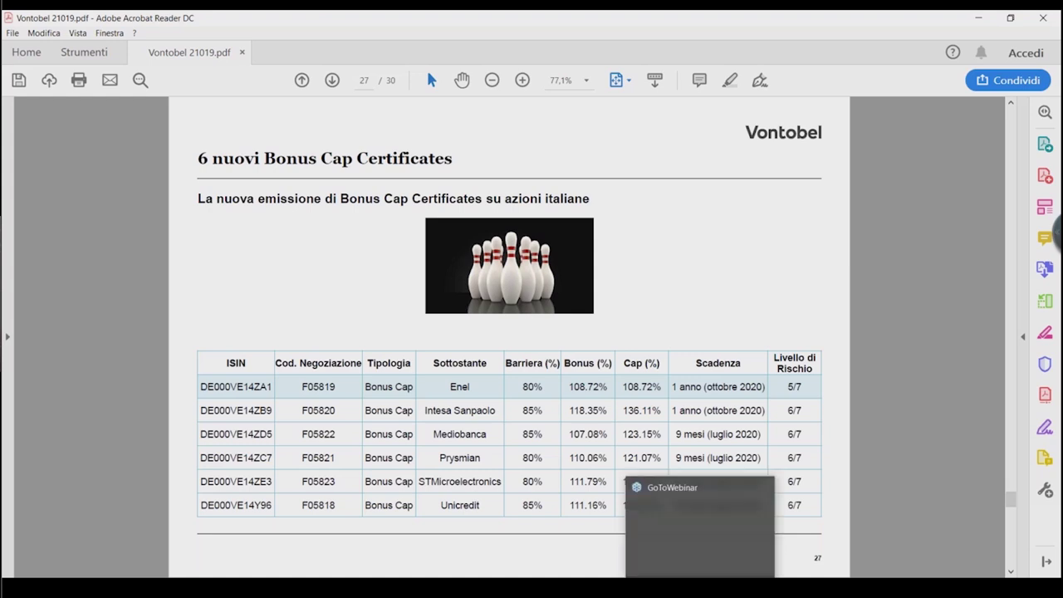
scroll(682, 298, down, 1)
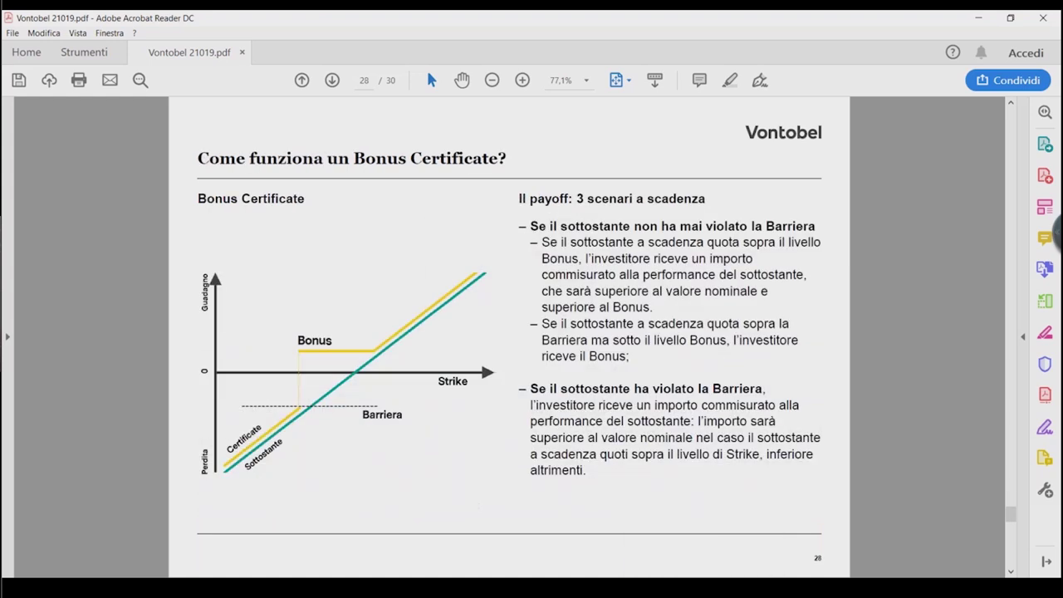
scroll(683, 304, down, 1)
scroll(683, 304, down, 1)
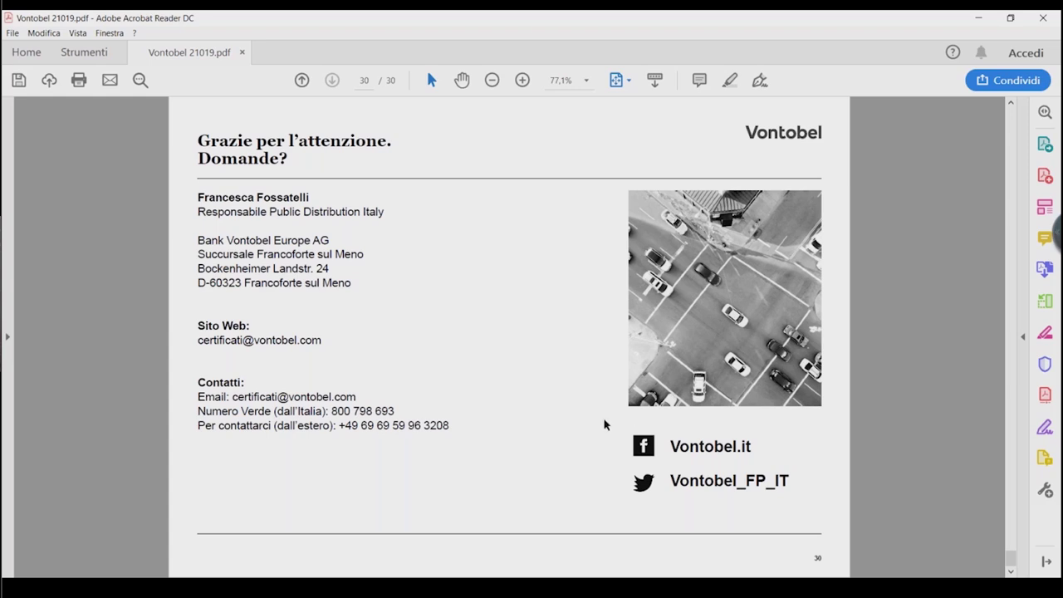
scroll(605, 424, up, 1)
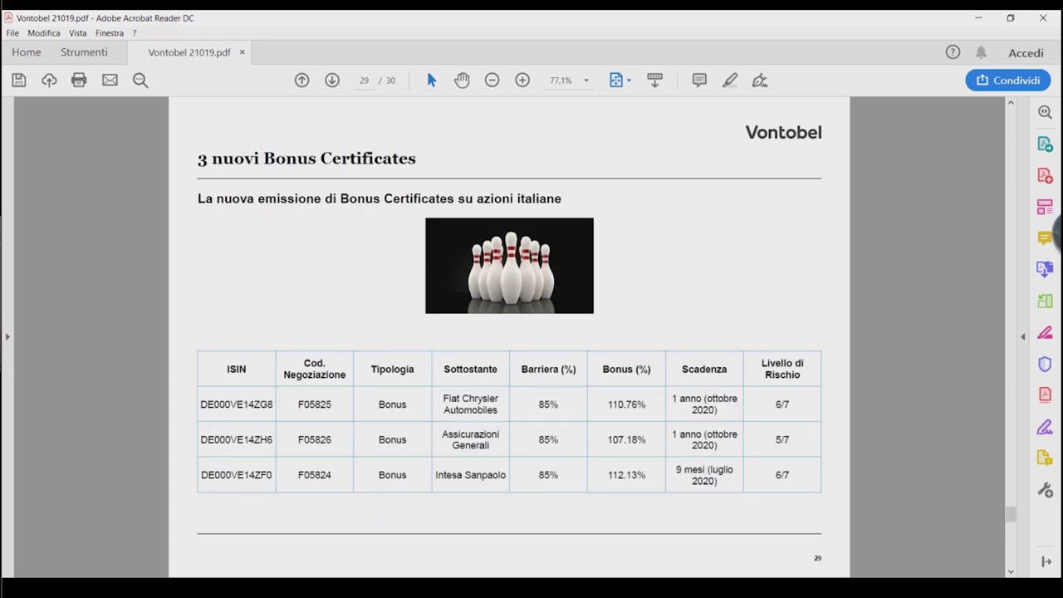
scroll(509, 337, up, 1)
scroll(509, 337, down, 1)
scroll(557, 418, up, 2)
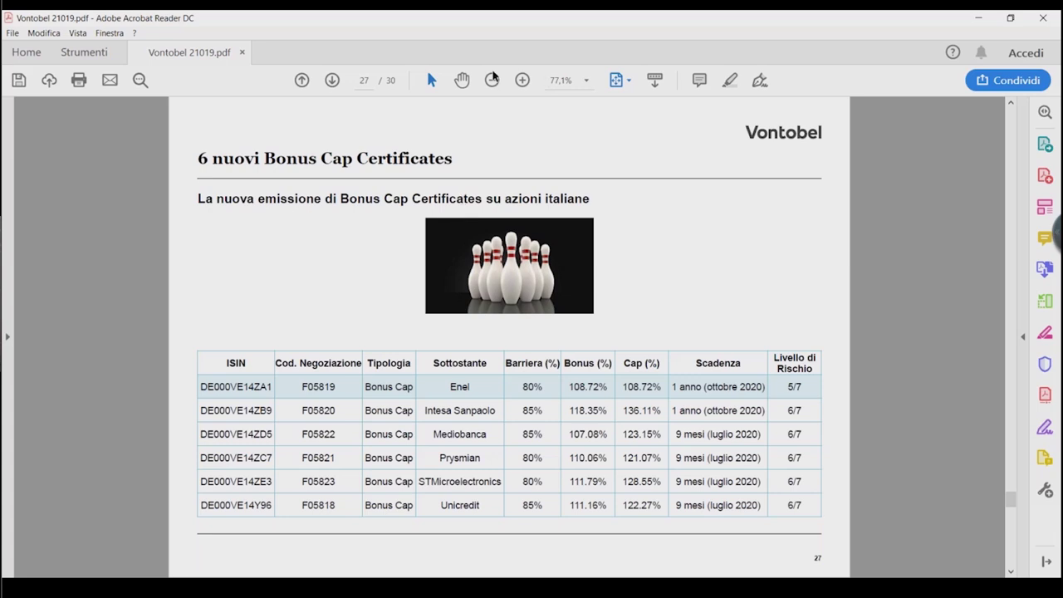
Leave the Vontobel presentation, return to Protrader and bring the Portafoglio window to the front to view the open positions.
scroll(190, 190, down, 2)
scroll(193, 198, up, 2)
click(977, 18)
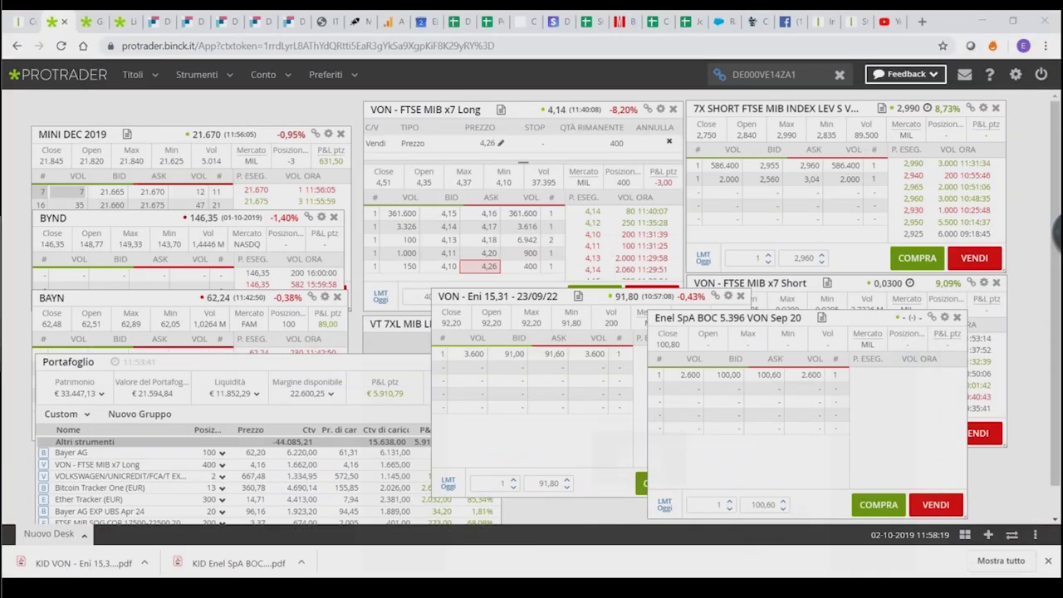
scroll(545, 308, down, 1)
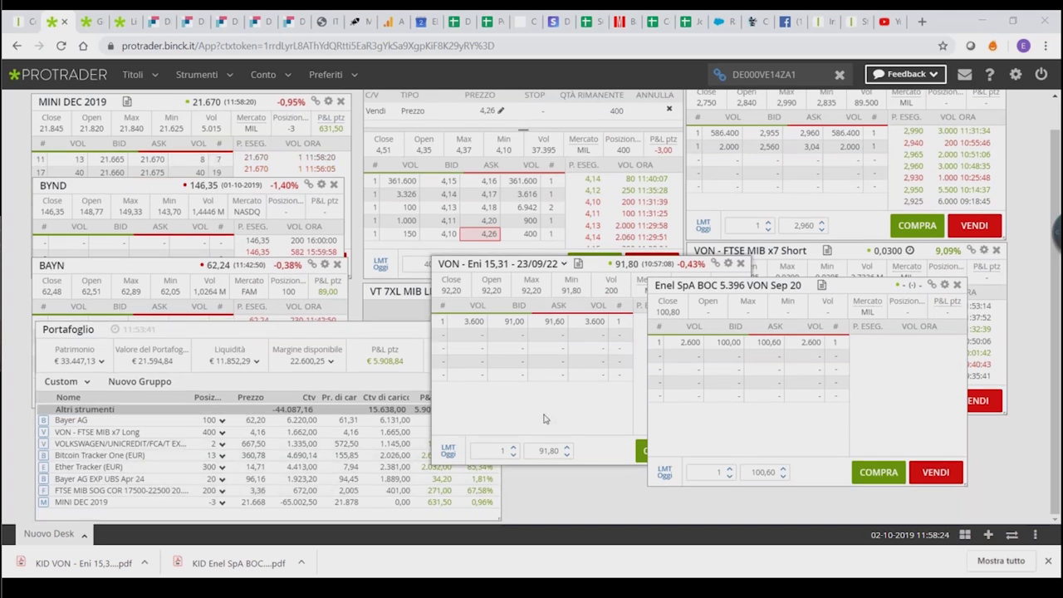
click(366, 329)
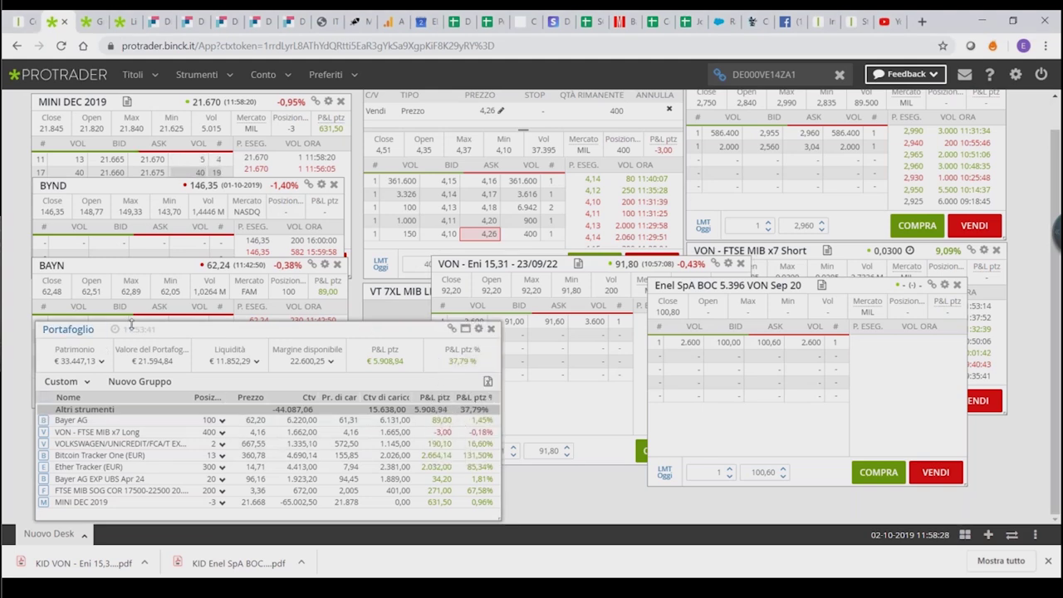
Display the 5-minute Italy 40 Cash chart in ProRealTime, examine the day's price movement, and return to Protrader.
mouse_move(631, 591)
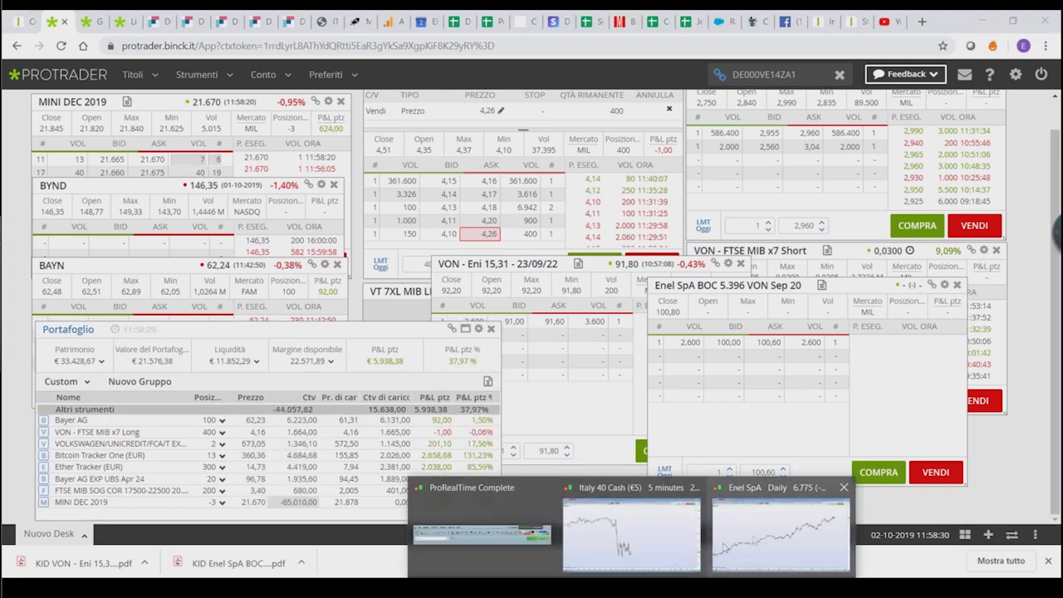
click(693, 523)
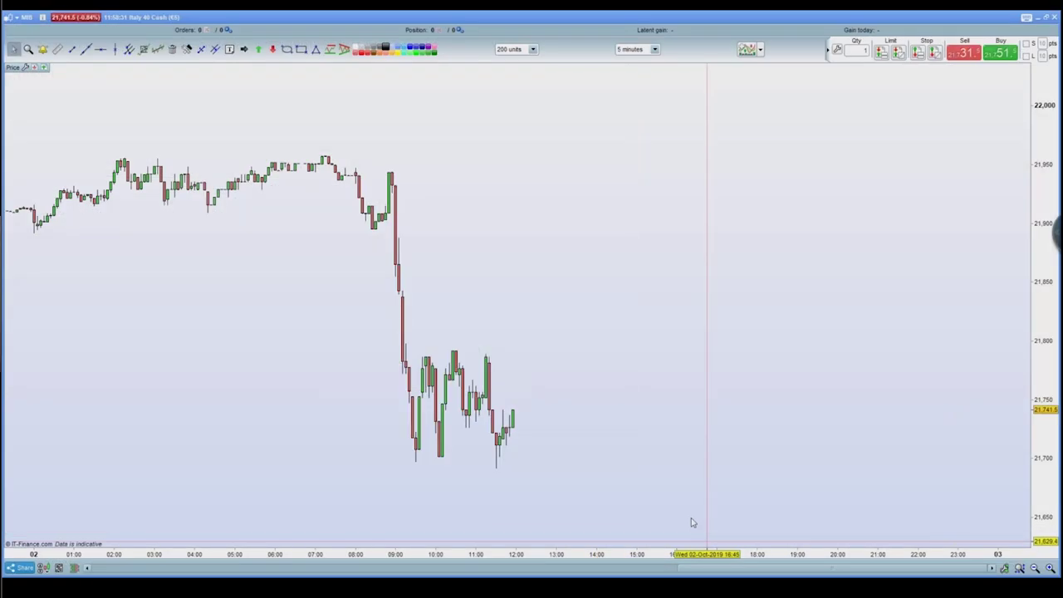
scroll(468, 511, up, 1)
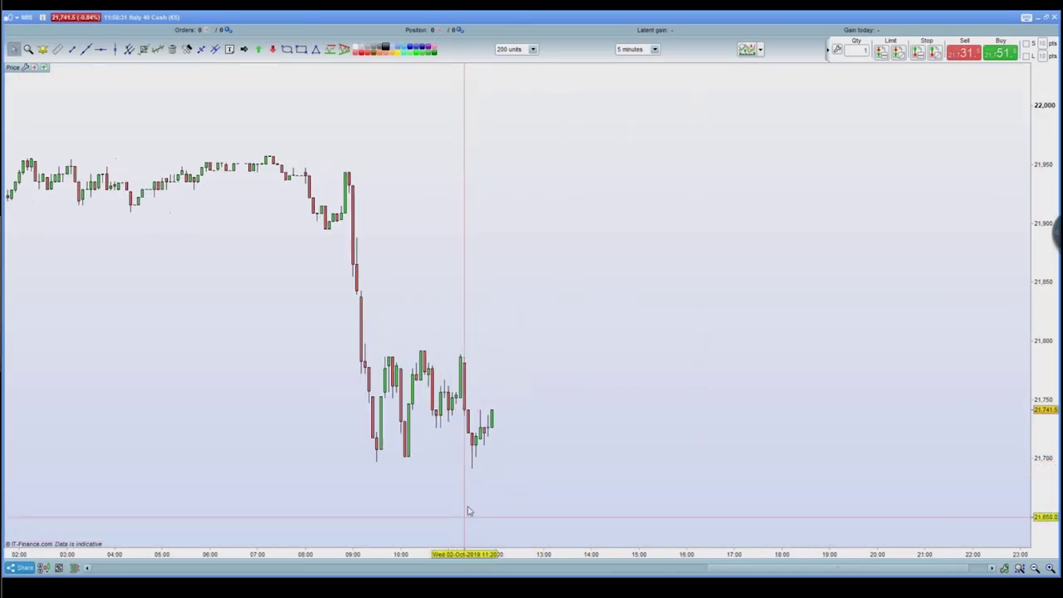
drag(470, 505, 583, 465)
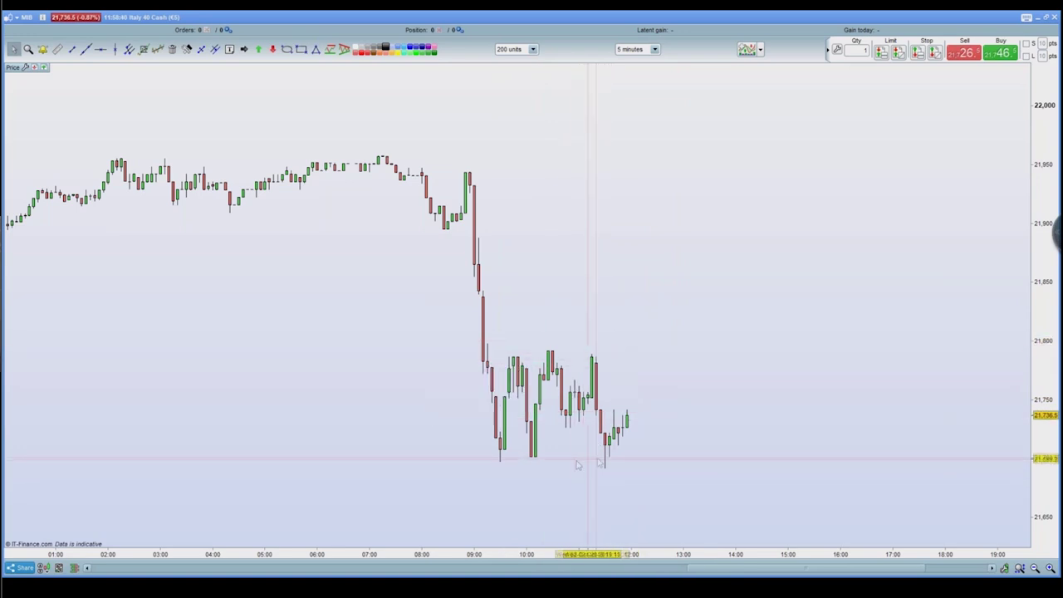
scroll(577, 463, up, 2)
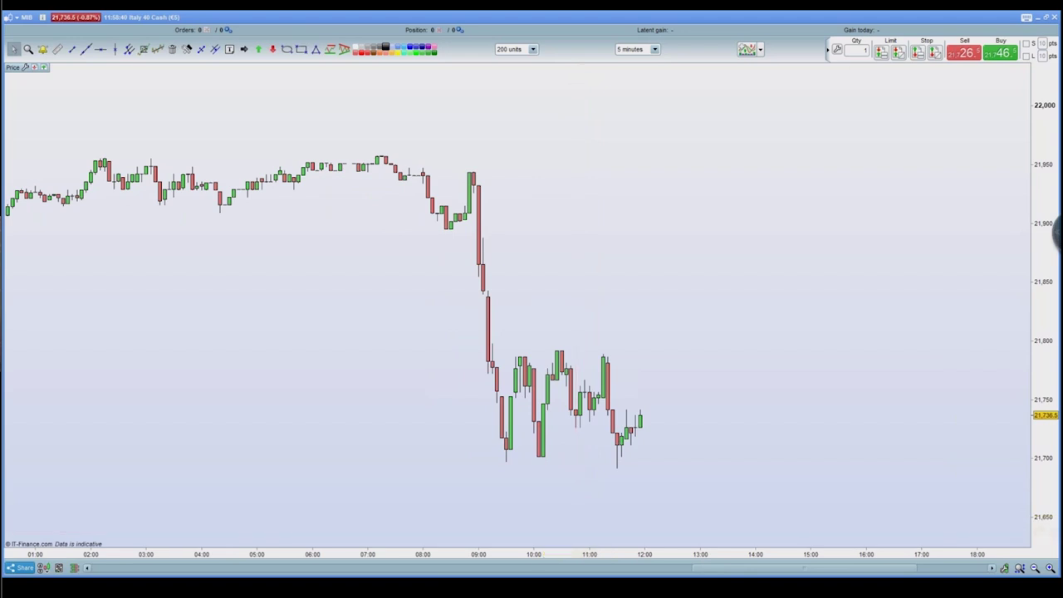
mouse_move(515, 507)
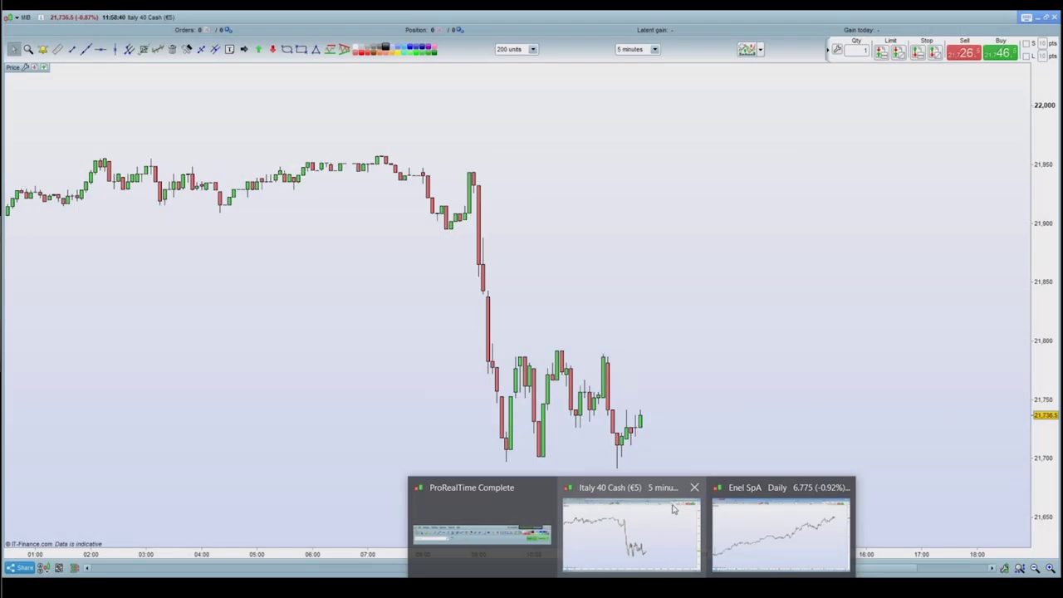
click(631, 531)
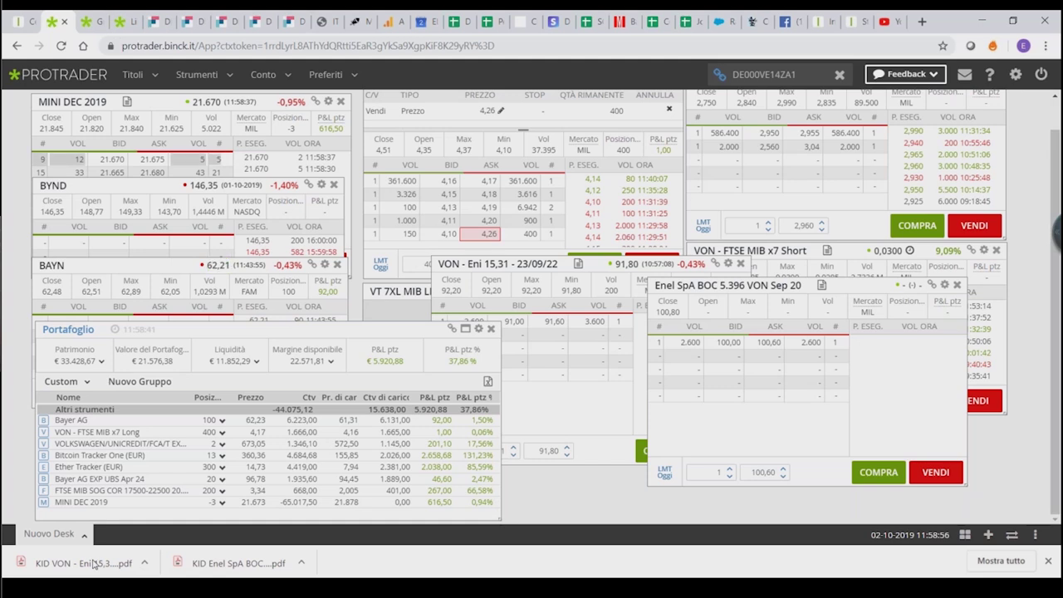
Open the downloaded KID for Enel SpA BOC 5.396 VON Sep 20 and review its objectives, product terms and risk indicator.
click(192, 563)
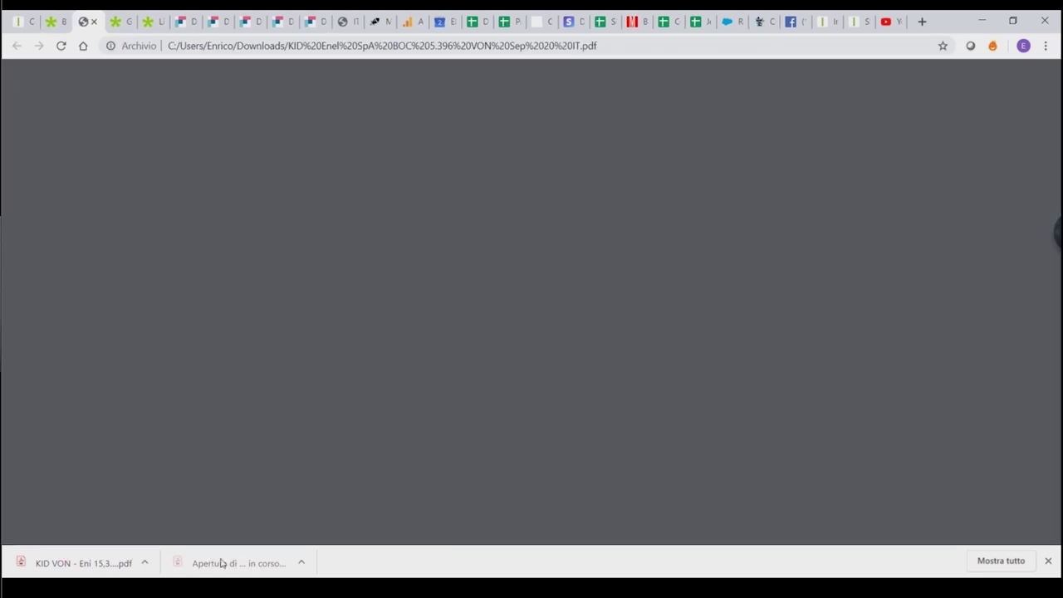
scroll(632, 336, down, 6)
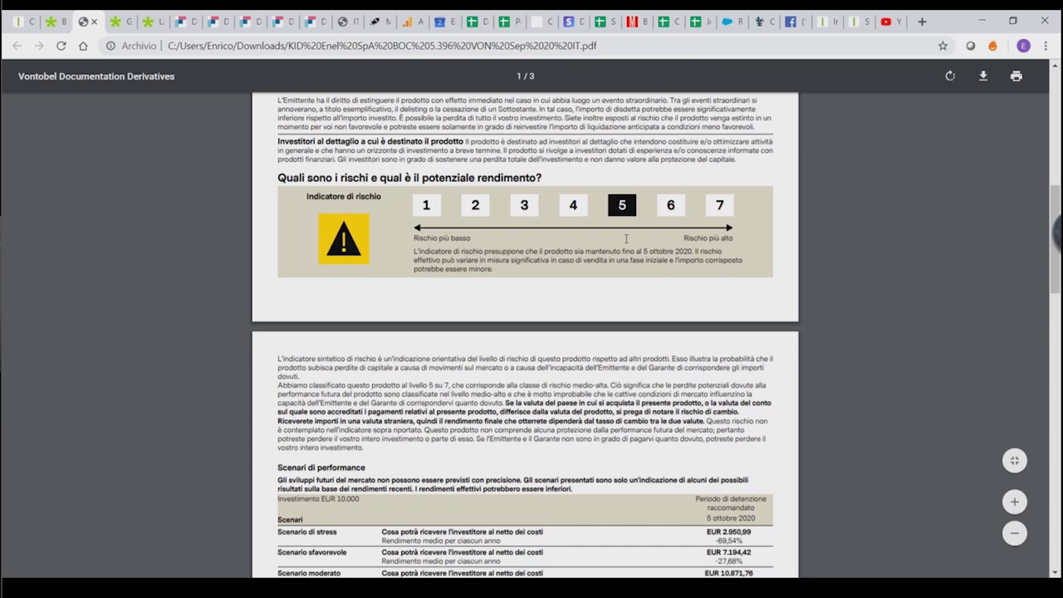
scroll(626, 239, up, 3)
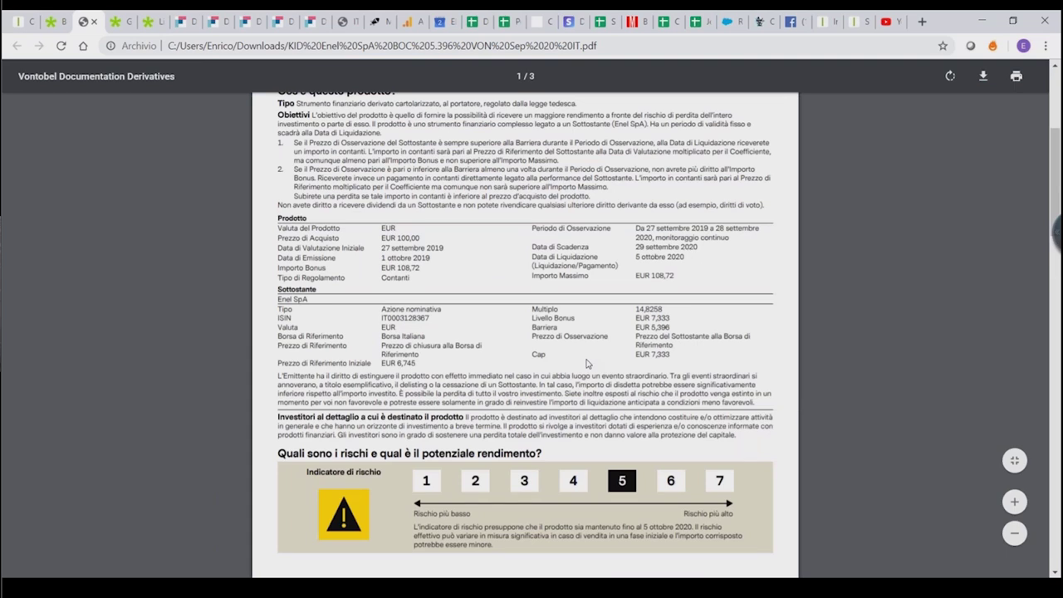
scroll(592, 393, down, 2)
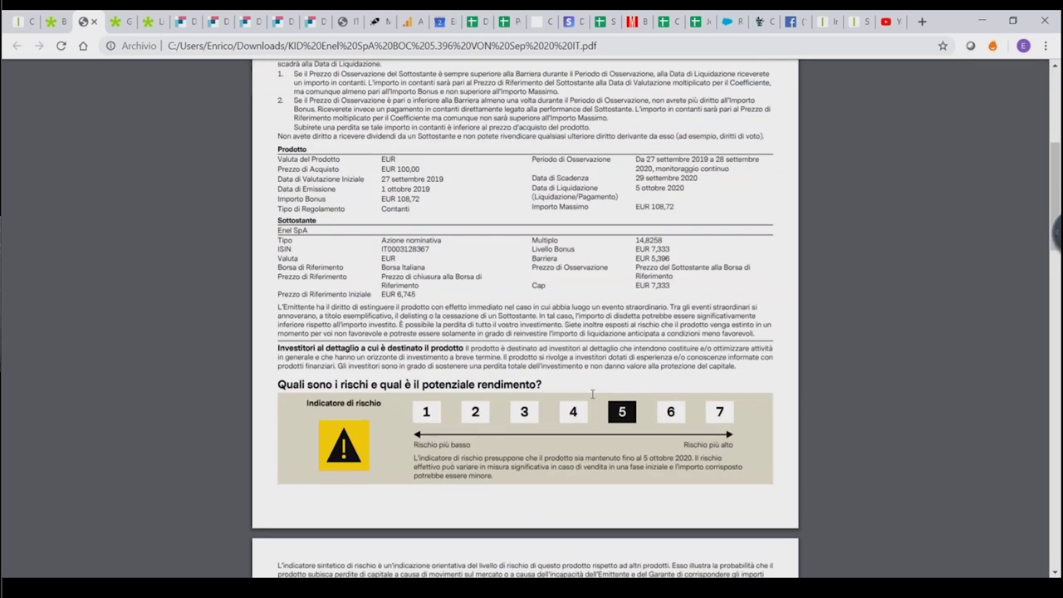
scroll(592, 394, up, 5)
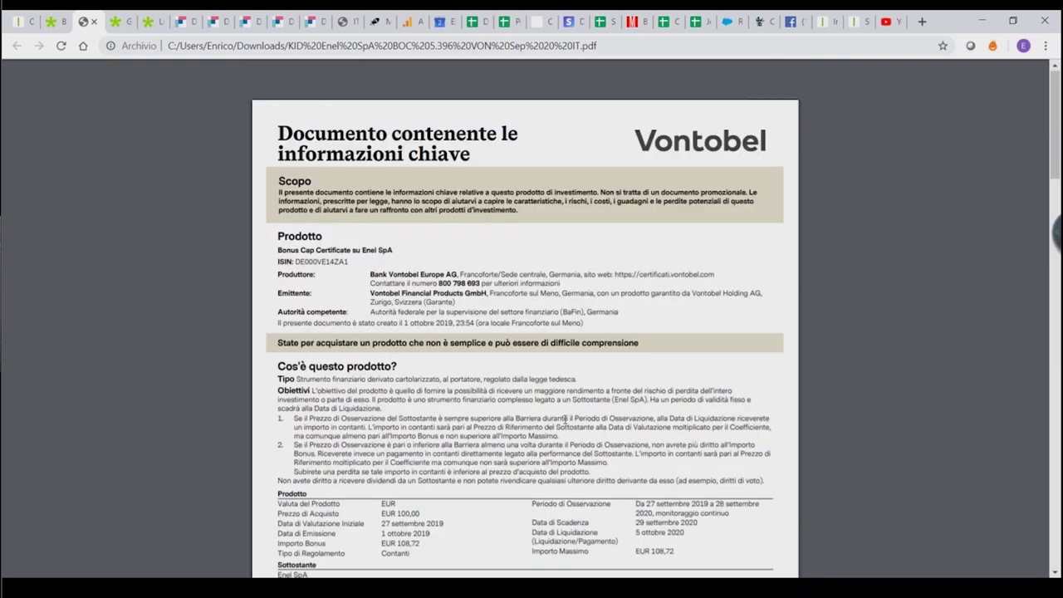
scroll(565, 421, down, 5)
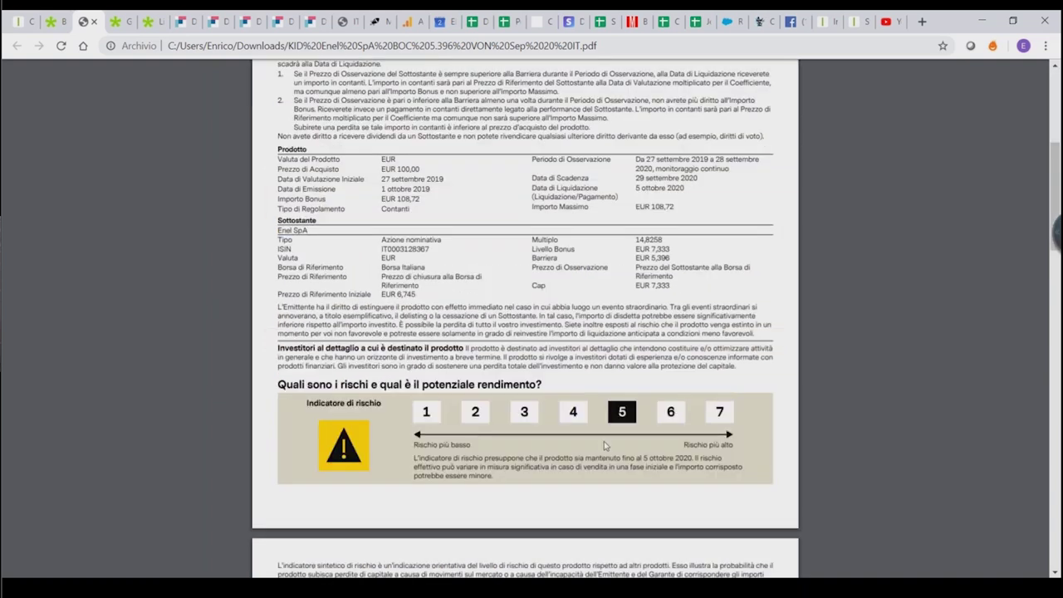
drag(390, 384, 579, 400)
click(598, 389)
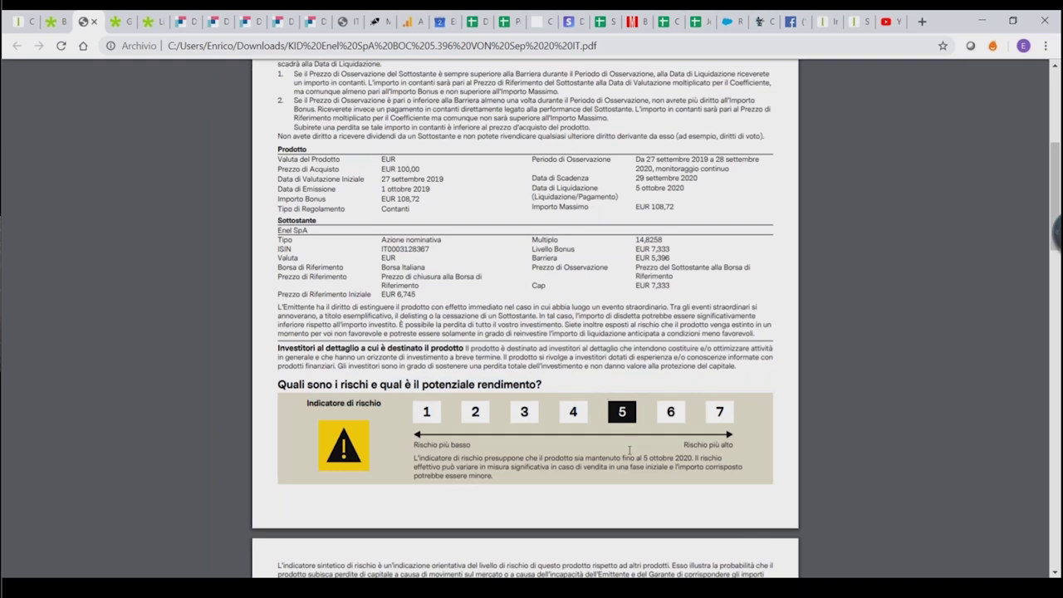